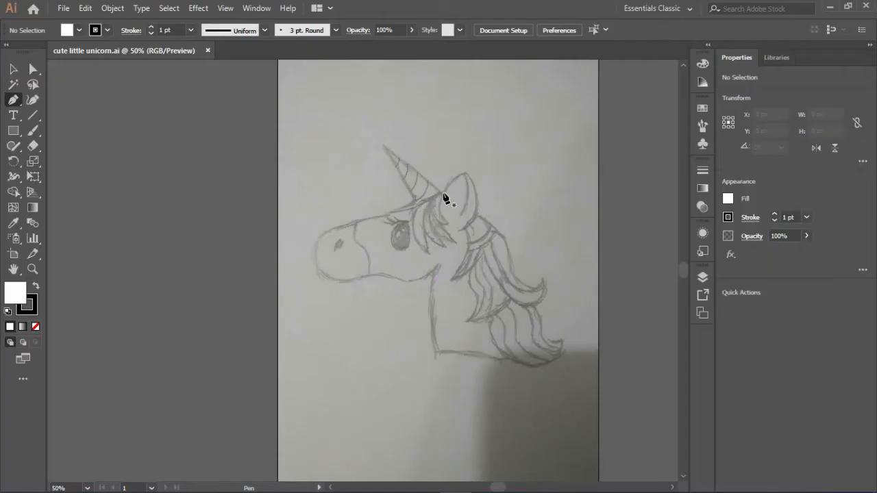
Trace the sketched unicorn's horn as a closed triangle with the Pen tool.
{"action": "left_click", "coordinate": [444, 193]}
{"action": "left_click", "coordinate": [382, 146]}
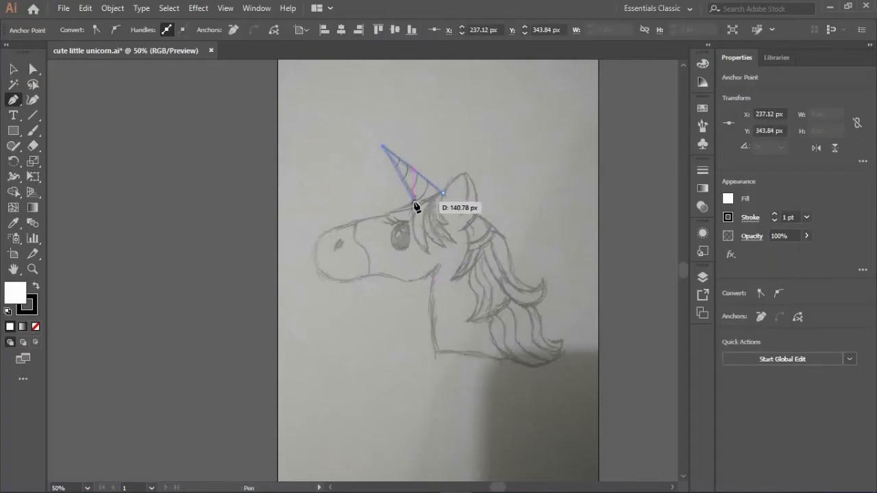
Trace the head, neck and ear as one closed outline of rough straight segments and set its fill to none.
{"action": "left_click_drag", "start_coordinate": [401, 209], "coordinate": [356, 224]}
{"action": "left_click", "coordinate": [334, 229]}
{"action": "left_click_drag", "start_coordinate": [343, 280], "coordinate": [369, 280]}
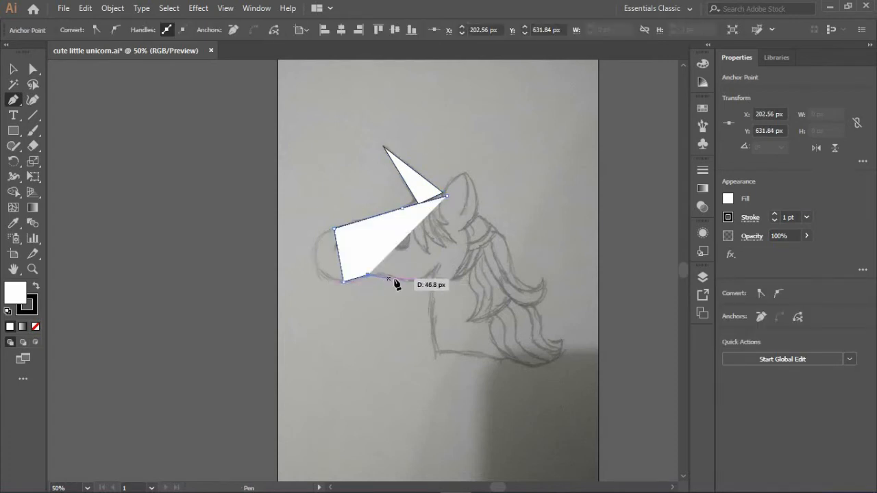
{"action": "left_click", "coordinate": [411, 281]}
{"action": "left_click", "coordinate": [438, 265]}
{"action": "left_click", "coordinate": [437, 352]}
{"action": "left_click", "coordinate": [504, 357]}
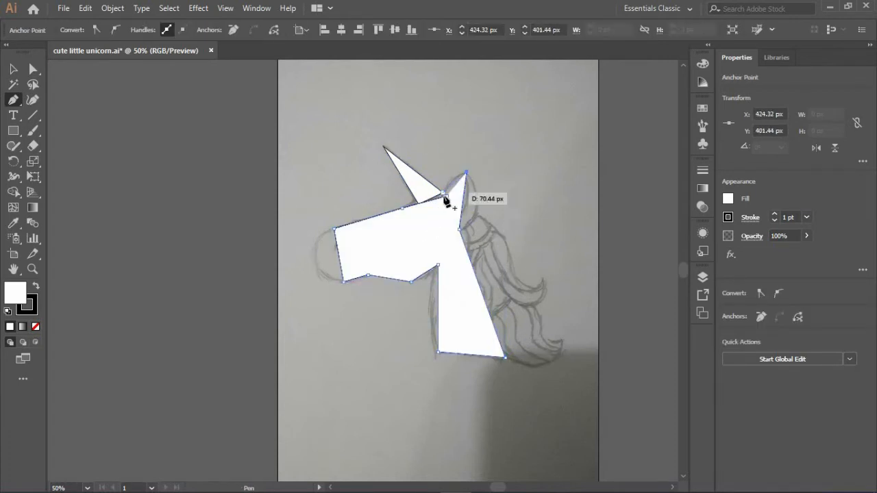
{"action": "left_click", "coordinate": [35, 326]}
Lock Layer 1 containing the sketch photo and add a new Layer 2 above it.
{"action": "left_click", "coordinate": [32, 69]}
{"action": "left_click", "coordinate": [538, 333]}
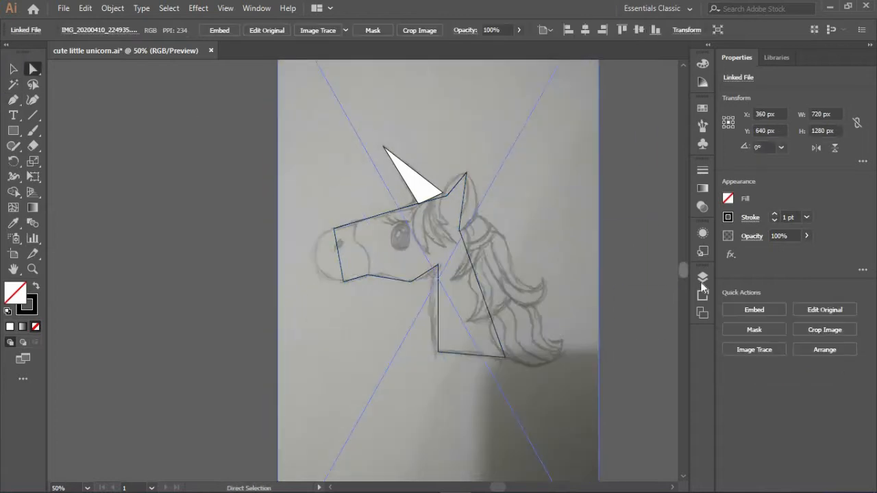
{"action": "left_click", "coordinate": [701, 278]}
{"action": "left_click", "coordinate": [558, 291]}
{"action": "left_click", "coordinate": [651, 393]}
Move the two traced paths from Layer 1 into Layer 2, unlocking Layer 1 for the move and locking it again.
{"action": "left_click", "coordinate": [574, 304]}
{"action": "left_click", "coordinate": [641, 319]}
{"action": "left_click", "coordinate": [643, 332], "text": "shift"}
{"action": "left_click_drag", "start_coordinate": [613, 317], "coordinate": [611, 291]}
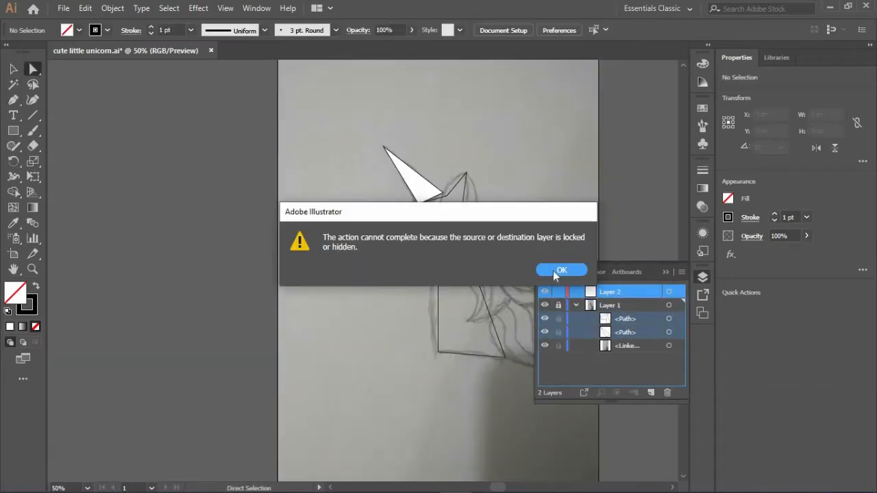
{"action": "left_click", "coordinate": [554, 270]}
{"action": "left_click", "coordinate": [558, 304]}
{"action": "left_click_drag", "start_coordinate": [605, 323], "coordinate": [606, 292]}
{"action": "left_click", "coordinate": [575, 305]}
{"action": "left_click", "coordinate": [558, 305]}
{"action": "left_click", "coordinate": [664, 271]}
Set the stroke weight of all traced paths to 6 pt.
{"action": "key", "text": "ctrl+a"}
{"action": "left_click", "coordinate": [774, 214]}
{"action": "left_click", "coordinate": [502, 223]}
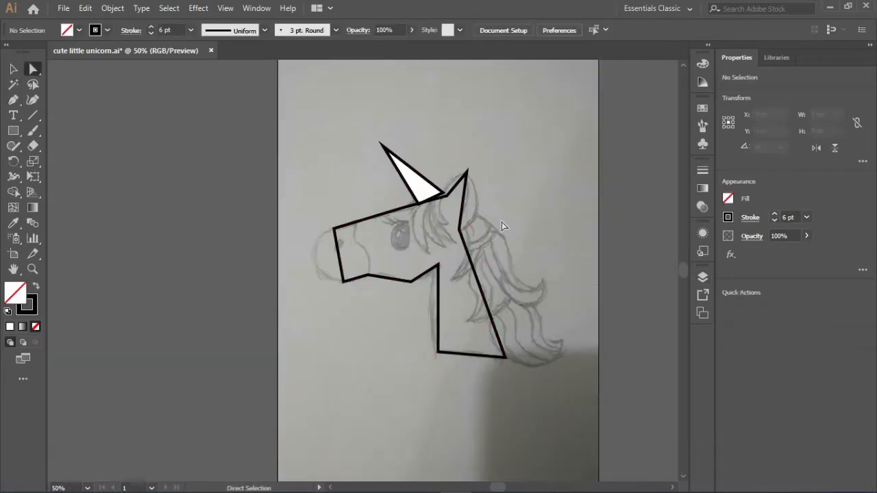
Move the head outline's ear-base anchor onto the horn's corner and the forehead anchor up to the horn's edge.
{"action": "mouse_move", "coordinate": [446, 196]}
{"action": "left_mouse_down"}
{"action": "mouse_move", "coordinate": [409, 209]}
{"action": "mouse_move", "coordinate": [400, 200]}
{"action": "left_mouse_up"}
{"action": "scroll", "coordinate": [411, 209], "scroll_direction": "up", "scroll_amount": 3}
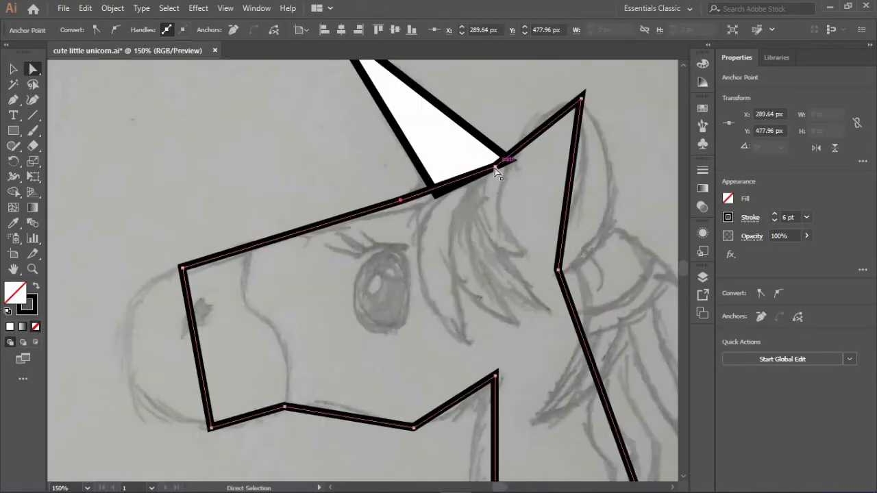
{"action": "left_click_drag", "start_coordinate": [495, 167], "coordinate": [509, 160]}
{"action": "left_click_drag", "start_coordinate": [401, 200], "coordinate": [425, 175]}
Smooth the muzzle's upper and lower anchors and adjust their handles to round the snout along the sketch.
{"action": "left_click", "coordinate": [182, 268]}
{"action": "left_click", "coordinate": [115, 30]}
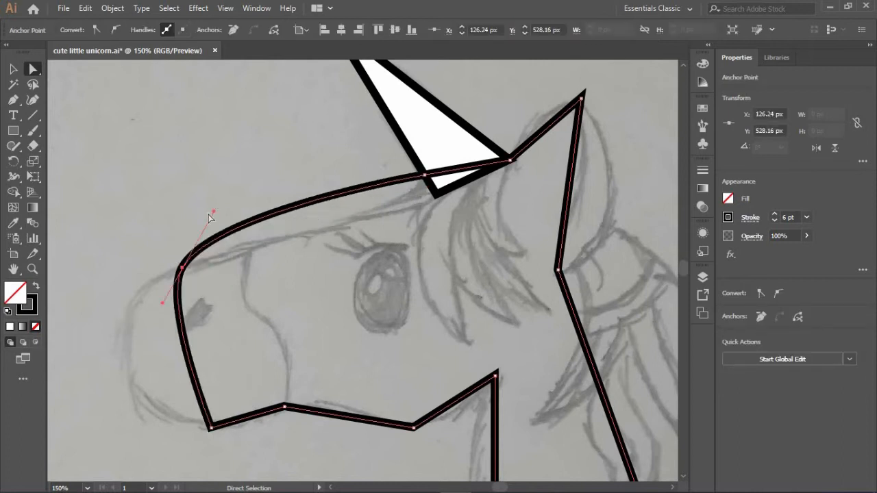
{"action": "left_click_drag", "start_coordinate": [213, 213], "coordinate": [190, 237]}
{"action": "left_click_drag", "start_coordinate": [349, 351], "coordinate": [294, 377]}
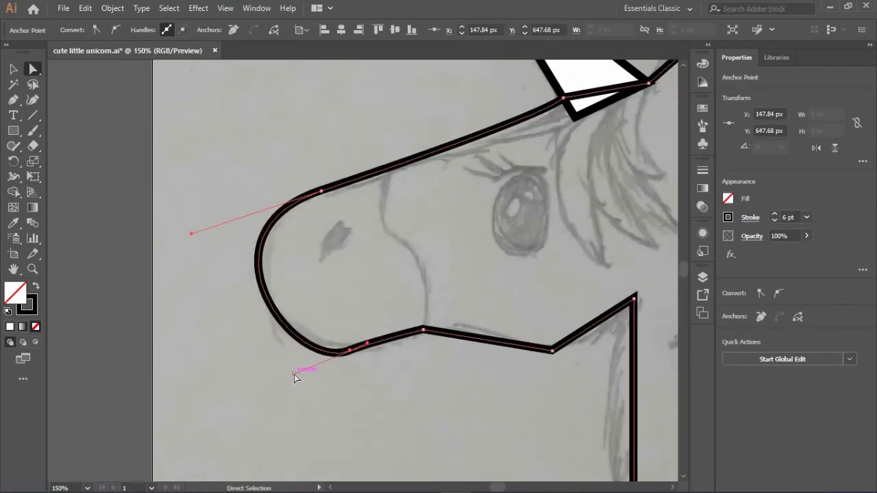
{"action": "left_click_drag", "start_coordinate": [367, 343], "coordinate": [355, 348]}
Smooth the chin, jaw and lower neck anchors to curve the jawline and the front of the neck.
{"action": "left_click", "coordinate": [423, 329]}
{"action": "left_click", "coordinate": [115, 30]}
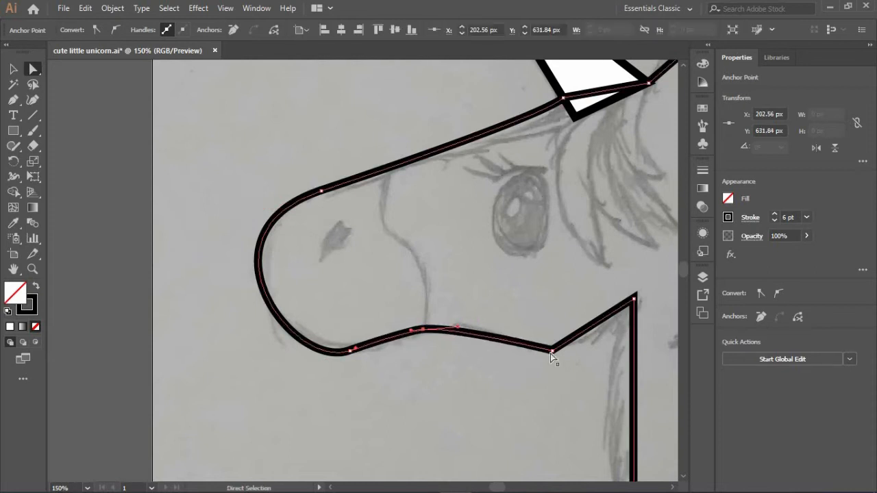
{"action": "left_click_drag", "start_coordinate": [550, 353], "coordinate": [489, 338]}
{"action": "left_click_drag", "start_coordinate": [665, 308], "coordinate": [347, 168]}
{"action": "scroll", "coordinate": [416, 317], "scroll_direction": "down", "scroll_amount": 5}
{"action": "scroll", "coordinate": [423, 188], "scroll_direction": "up", "scroll_amount": 2}
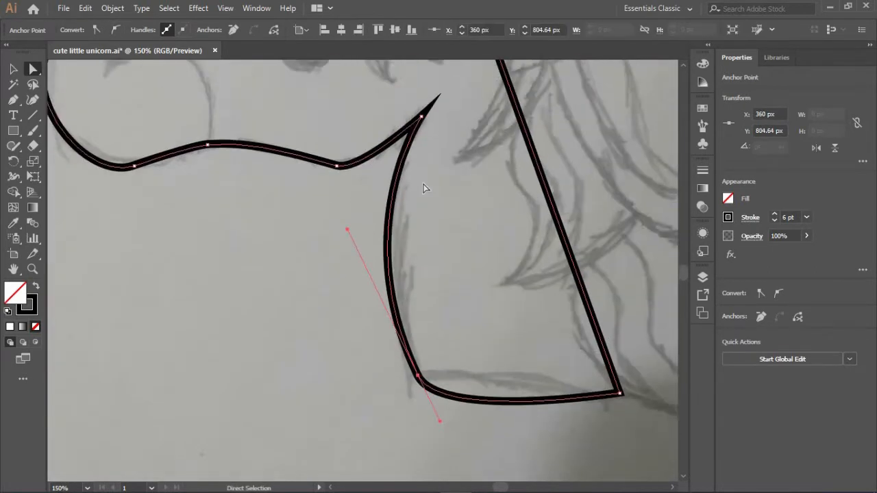
Curve the ear's sides by smoothing its tip and base anchors and adjusting their handles to the sketch.
{"action": "scroll", "coordinate": [423, 188], "scroll_direction": "right", "scroll_amount": 4}
{"action": "scroll", "coordinate": [464, 323], "scroll_direction": "up", "scroll_amount": 10}
{"action": "left_click", "coordinate": [303, 78]}
{"action": "scroll", "coordinate": [304, 78], "scroll_direction": "up", "scroll_amount": 2}
{"action": "left_click_drag", "start_coordinate": [300, 144], "coordinate": [345, 146]}
{"action": "scroll", "coordinate": [283, 207], "scroll_direction": "down", "scroll_amount": 3}
{"action": "left_click_drag", "start_coordinate": [280, 223], "coordinate": [349, 216]}
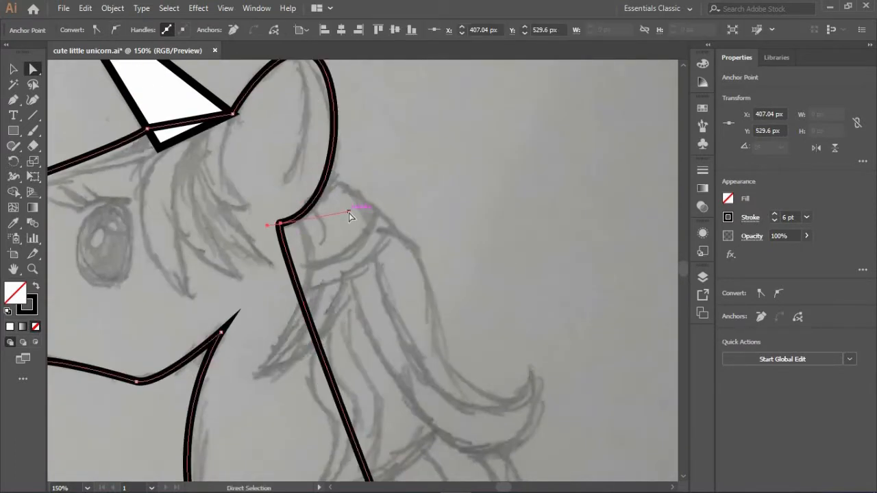
{"action": "scroll", "coordinate": [345, 127], "scroll_direction": "up", "scroll_amount": 3}
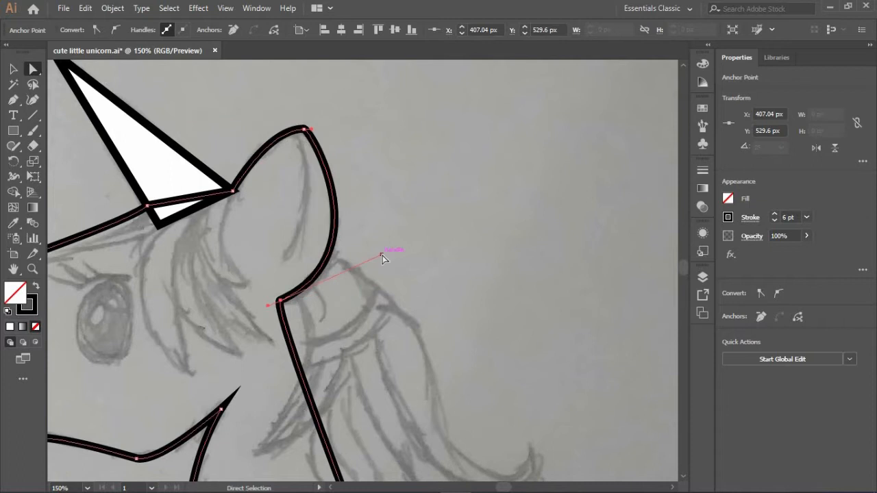
Round the horn's tip with short anchor handles and set the horn's fill to none.
{"action": "scroll", "coordinate": [190, 212], "scroll_direction": "up", "scroll_amount": 3}
{"action": "scroll", "coordinate": [190, 211], "scroll_direction": "left", "scroll_amount": 5}
{"action": "left_click_drag", "start_coordinate": [98, 166], "coordinate": [131, 151]}
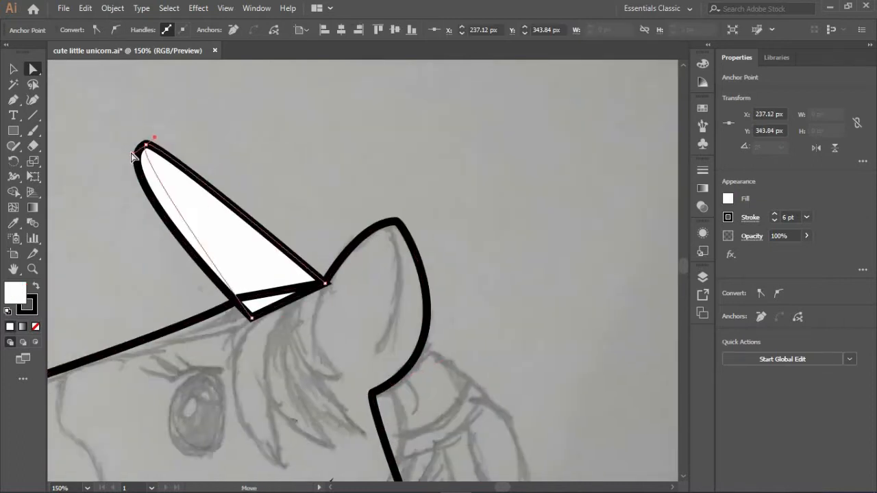
{"action": "left_click", "coordinate": [35, 327]}
{"action": "scroll", "coordinate": [315, 182], "scroll_direction": "right", "scroll_amount": 4}
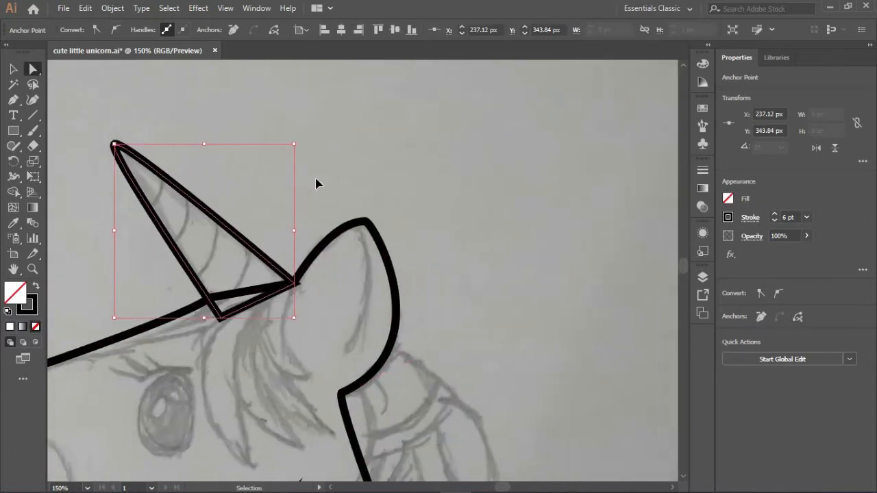
Toggle Layer 2 to compare with the sketch and try to bring the forehead line down to the horn's base corner.
{"action": "scroll", "coordinate": [330, 182], "scroll_direction": "left", "scroll_amount": 4}
{"action": "left_click", "coordinate": [702, 277]}
{"action": "left_click", "coordinate": [543, 292]}
{"action": "left_click", "coordinate": [544, 292]}
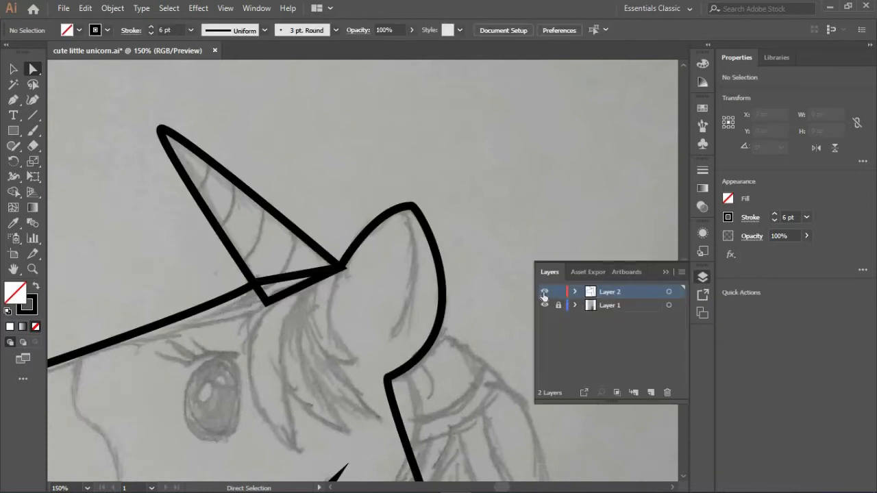
{"action": "left_click_drag", "start_coordinate": [263, 287], "coordinate": [264, 301]}
{"action": "key", "text": "p"}
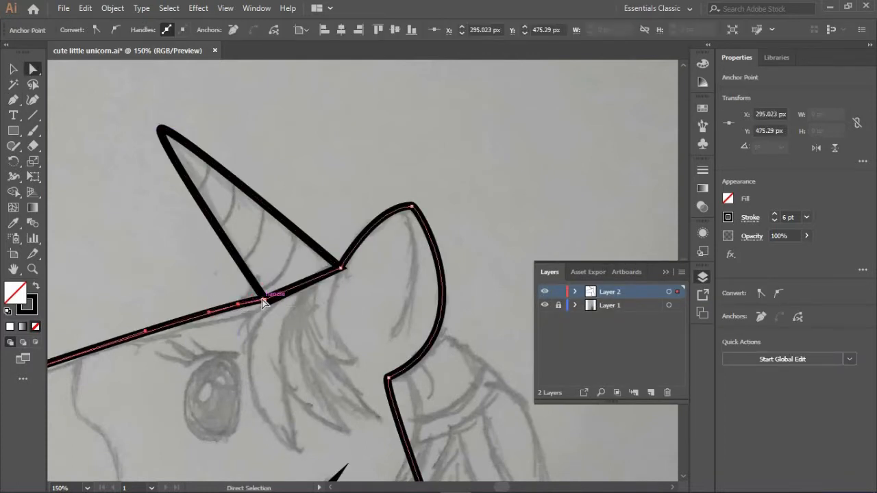
{"action": "key", "text": "super"}
{"action": "key", "text": "Escape"}
Adjust the forehead curve leading into the horn's base and toggle Layer 2 to check it against the sketch.
{"action": "scroll", "coordinate": [226, 284], "scroll_direction": "up", "scroll_amount": 3}
{"action": "mouse_move", "coordinate": [226, 284]}
{"action": "left_mouse_down"}
{"action": "mouse_move", "coordinate": [240, 299]}
{"action": "mouse_move", "coordinate": [252, 285]}
{"action": "mouse_move", "coordinate": [226, 288]}
{"action": "mouse_move", "coordinate": [235, 280]}
{"action": "left_mouse_up"}
{"action": "scroll", "coordinate": [258, 279], "scroll_direction": "down", "scroll_amount": 3}
{"action": "scroll", "coordinate": [258, 279], "scroll_direction": "up", "scroll_amount": 1}
{"action": "left_click", "coordinate": [544, 292]}
{"action": "left_click", "coordinate": [545, 292]}
{"action": "left_click", "coordinate": [404, 253]}
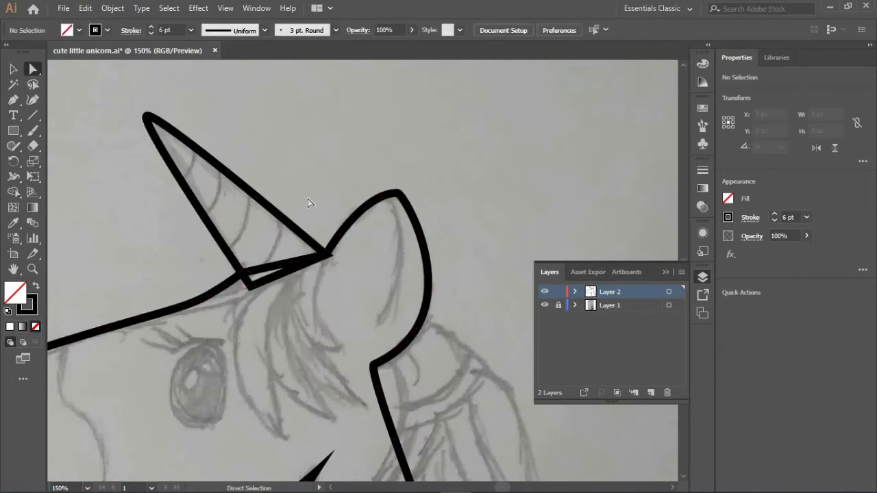
Draw the inner ear line as a curve from near the ear's tip down along the sketch.
{"action": "key", "text": "p"}
{"action": "left_click", "coordinate": [385, 197]}
{"action": "left_click_drag", "start_coordinate": [380, 322], "coordinate": [339, 407]}
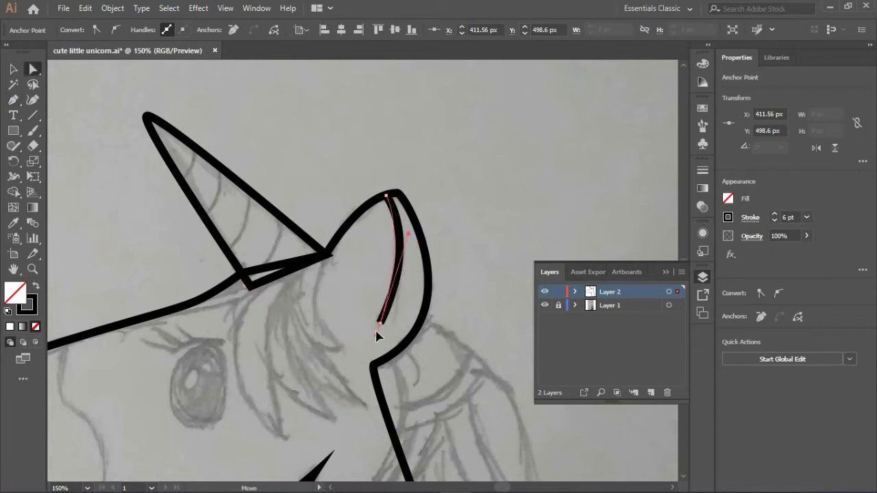
Adjust the handles of the head outline's anchor at the ear base to reshape the back of the neck.
{"action": "scroll", "coordinate": [452, 221], "scroll_direction": "down", "scroll_amount": 3}
{"action": "scroll", "coordinate": [450, 202], "scroll_direction": "right", "scroll_amount": 2}
{"action": "left_click", "coordinate": [298, 228]}
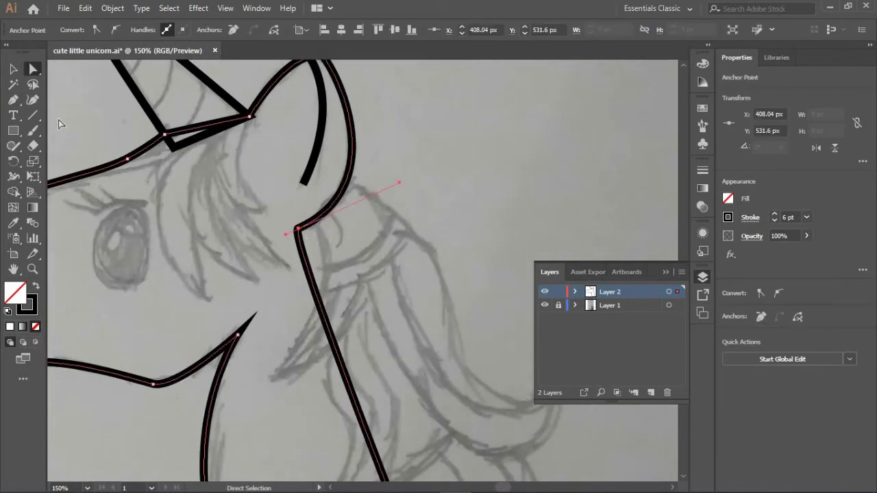
{"action": "scroll", "coordinate": [296, 230], "scroll_direction": "up", "scroll_amount": 3}
{"action": "left_click_drag", "start_coordinate": [285, 234], "coordinate": [298, 228]}
{"action": "scroll", "coordinate": [424, 223], "scroll_direction": "down", "scroll_amount": 3}
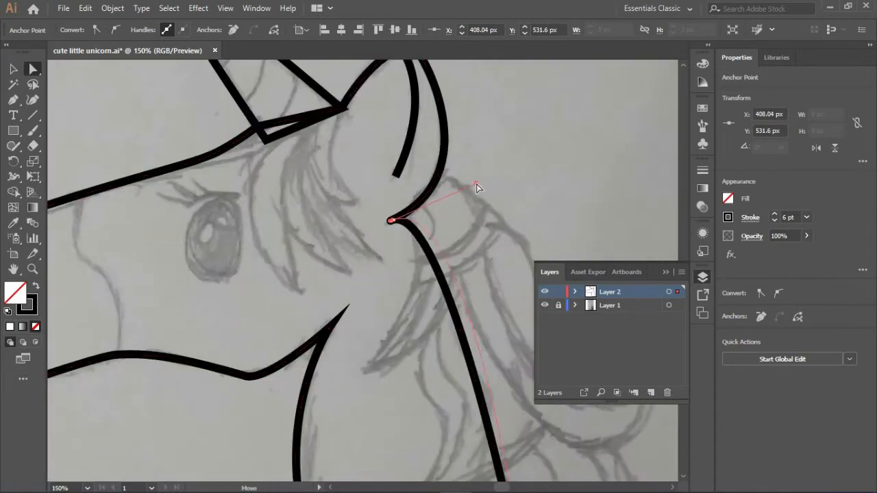
Hide the head outline path and trace the mane's inner edge with straight segments from the ear base to the second strand's tip.
{"action": "key", "text": "Delete"}
{"action": "key", "text": "Delete"}
{"action": "left_click", "coordinate": [405, 218]}
{"action": "left_click", "coordinate": [368, 362]}
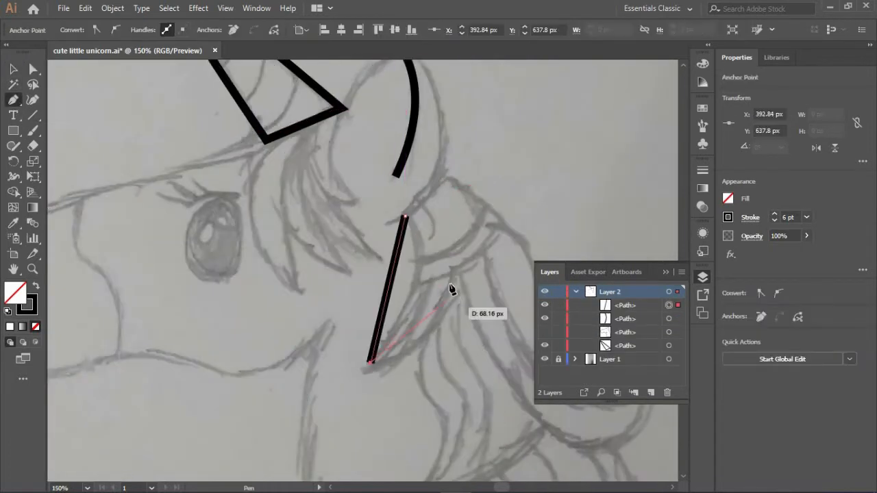
{"action": "left_click", "coordinate": [450, 269]}
{"action": "scroll", "coordinate": [470, 294], "scroll_direction": "down", "scroll_amount": 3}
{"action": "left_click", "coordinate": [419, 273]}
{"action": "left_click", "coordinate": [444, 320]}
{"action": "left_click", "coordinate": [411, 382]}
Trace the mane's lower and outer edges with straight segments back up to the start, closing the path.
{"action": "scroll", "coordinate": [412, 350], "scroll_direction": "right", "scroll_amount": 3}
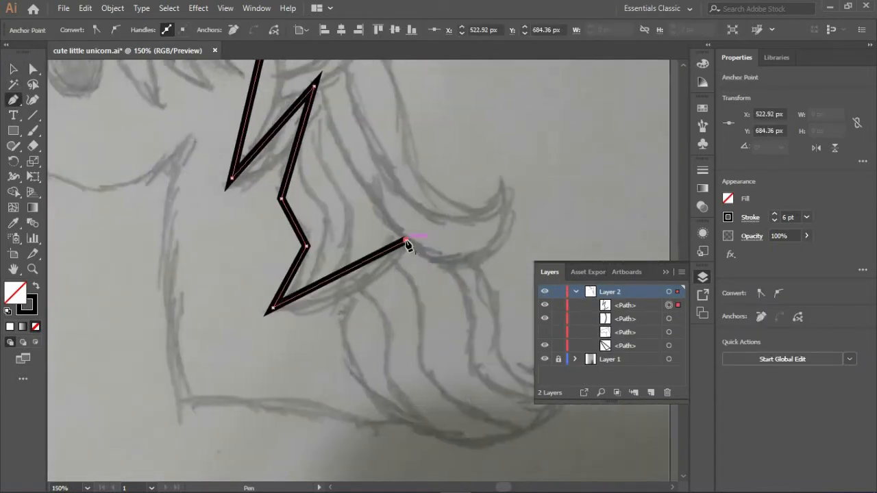
{"action": "scroll", "coordinate": [411, 232], "scroll_direction": "left", "scroll_amount": 3}
{"action": "scroll", "coordinate": [421, 176], "scroll_direction": "up", "scroll_amount": 4}
{"action": "left_click", "coordinate": [401, 336]}
{"action": "left_click", "coordinate": [308, 178]}
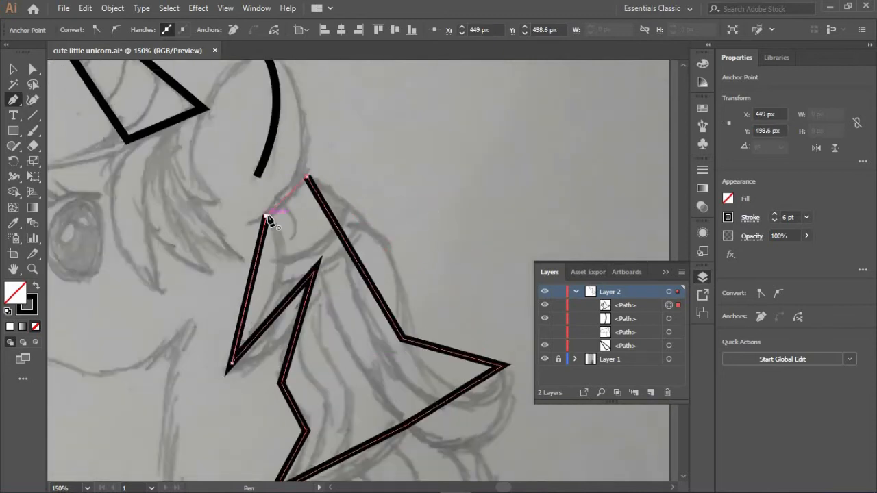
{"action": "left_click", "coordinate": [266, 218]}
Curve the mane's upper inner edge and first strand, and move the notch anchor below it down to the sketch.
{"action": "key", "text": "a"}
{"action": "scroll", "coordinate": [269, 148], "scroll_direction": "down", "scroll_amount": 3}
{"action": "left_click_drag", "start_coordinate": [277, 145], "coordinate": [256, 132]}
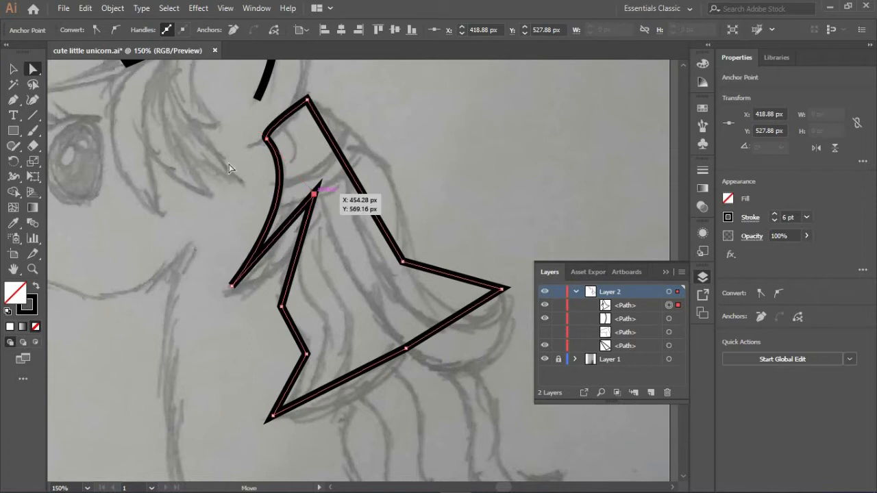
{"action": "left_click_drag", "start_coordinate": [313, 194], "coordinate": [308, 246]}
{"action": "left_click_drag", "start_coordinate": [296, 293], "coordinate": [271, 300]}
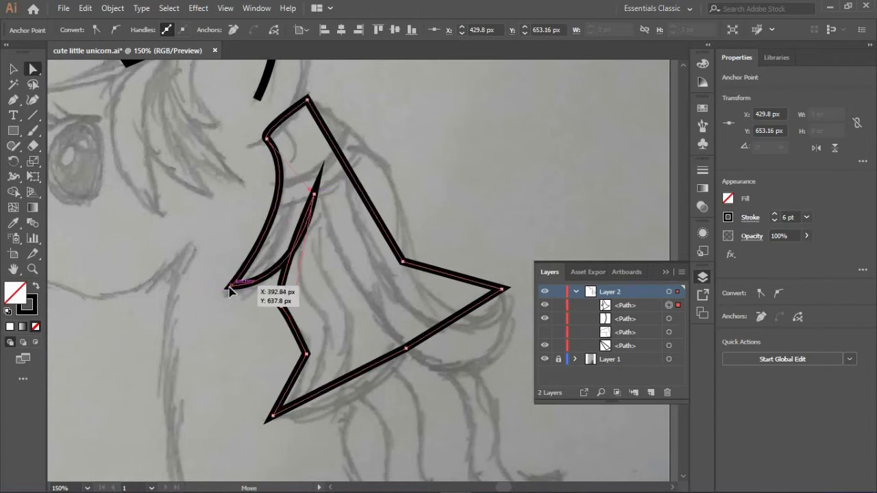
{"action": "left_click_drag", "start_coordinate": [312, 222], "coordinate": [255, 323]}
Smooth the mane's middle inner-edge anchors and curve the lines around the second strand's tip.
{"action": "left_click", "coordinate": [279, 307]}
{"action": "left_click", "coordinate": [307, 354]}
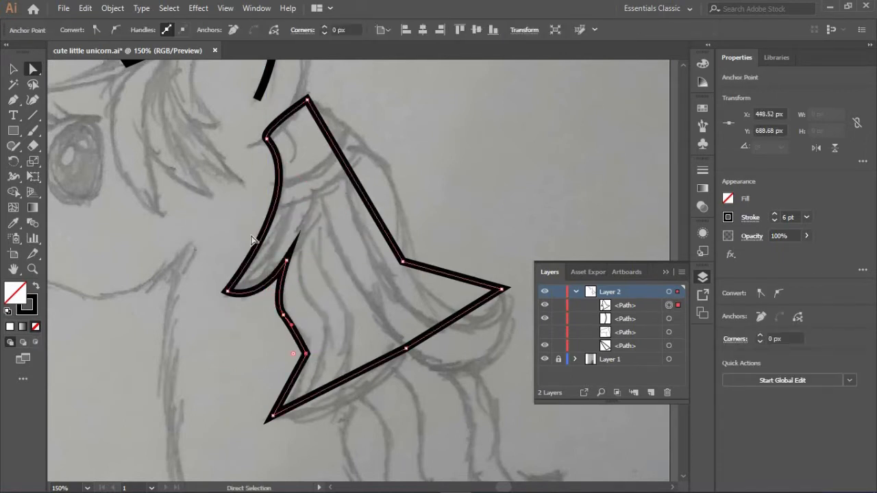
{"action": "left_click", "coordinate": [116, 29]}
{"action": "left_click", "coordinate": [273, 415]}
{"action": "left_click", "coordinate": [116, 29]}
{"action": "left_click_drag", "start_coordinate": [277, 416], "coordinate": [273, 415]}
{"action": "left_click_drag", "start_coordinate": [296, 443], "coordinate": [336, 445]}
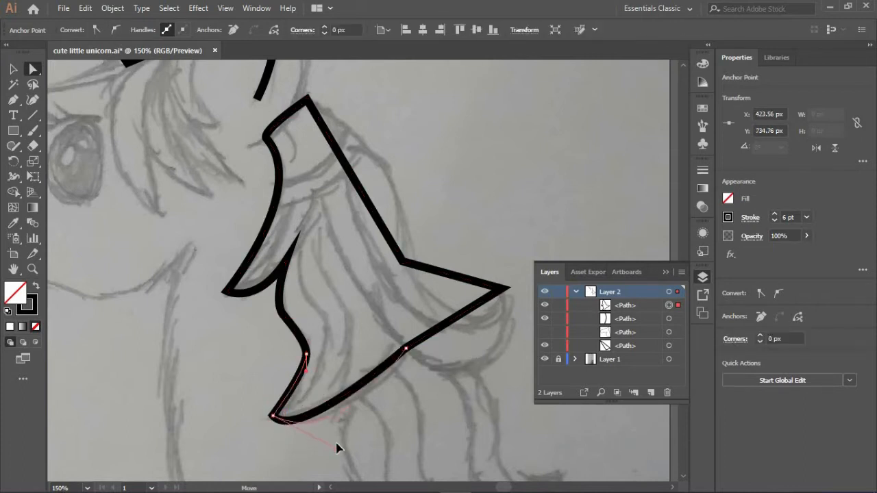
Move the mane's lower-edge anchor to where the bottom lock begins and adjust the curve from the second strand's tip.
{"action": "scroll", "coordinate": [341, 283], "scroll_direction": "down", "scroll_amount": 3}
{"action": "scroll", "coordinate": [341, 283], "scroll_direction": "right", "scroll_amount": 3}
{"action": "left_click_drag", "start_coordinate": [282, 240], "coordinate": [228, 293]}
{"action": "left_click_drag", "start_coordinate": [212, 330], "coordinate": [206, 311]}
{"action": "left_click", "coordinate": [378, 182]}
Smooth the mane's top and outer-edge anchors and extend their handles to follow the sketched outer curve.
{"action": "scroll", "coordinate": [379, 184], "scroll_direction": "up", "scroll_amount": 3}
{"action": "left_click", "coordinate": [188, 163]}
{"action": "left_click", "coordinate": [116, 30]}
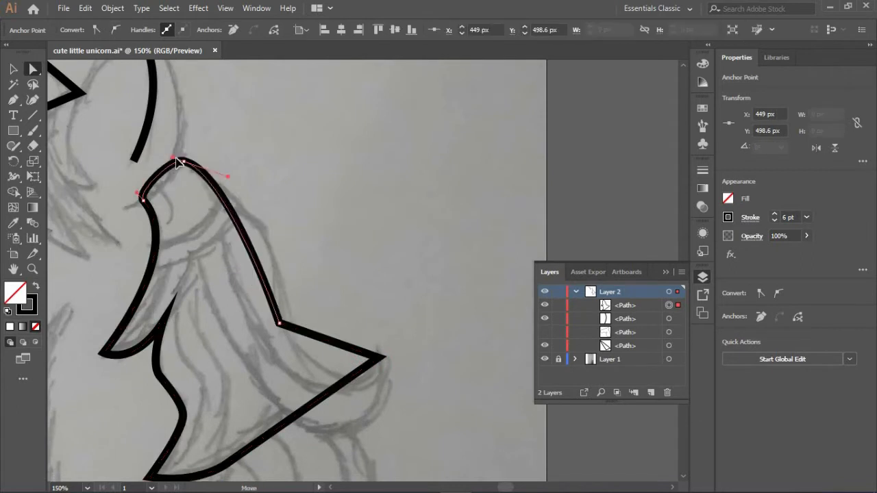
{"action": "left_click_drag", "start_coordinate": [229, 176], "coordinate": [307, 227]}
{"action": "left_click", "coordinate": [279, 323]}
{"action": "left_click", "coordinate": [116, 30]}
{"action": "left_click_drag", "start_coordinate": [286, 347], "coordinate": [344, 418]}
Add three anchors on the mane's straight lower edge and move them out to enclose the sketched bottom lock.
{"action": "scroll", "coordinate": [319, 250], "scroll_direction": "down", "scroll_amount": 4}
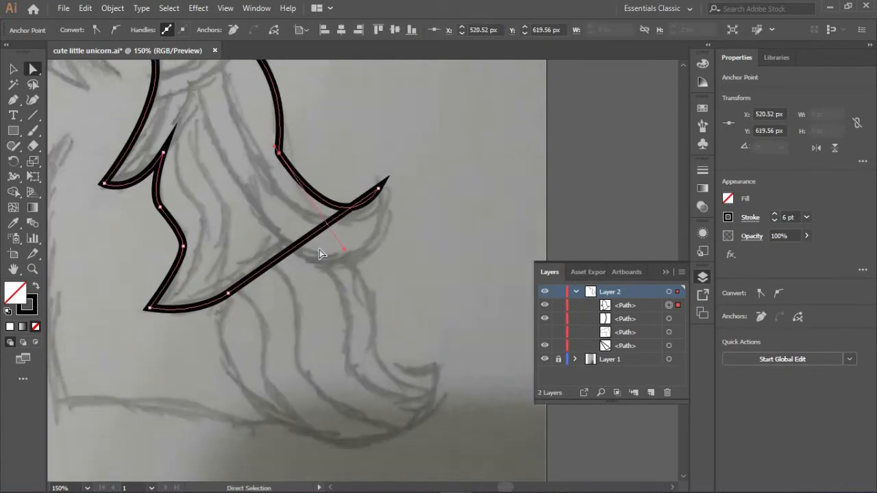
{"action": "left_click", "coordinate": [312, 175]}
{"action": "left_click_drag", "start_coordinate": [281, 193], "coordinate": [274, 355]}
{"action": "left_click_drag", "start_coordinate": [309, 174], "coordinate": [436, 306]}
{"action": "left_click", "coordinate": [402, 201]}
{"action": "left_click_drag", "start_coordinate": [402, 201], "coordinate": [356, 205]}
Curve the bottom lock's inner side and underside by smoothing and adjusting its upper and bottom anchors.
{"action": "left_click", "coordinate": [228, 231]}
{"action": "left_click", "coordinate": [116, 30]}
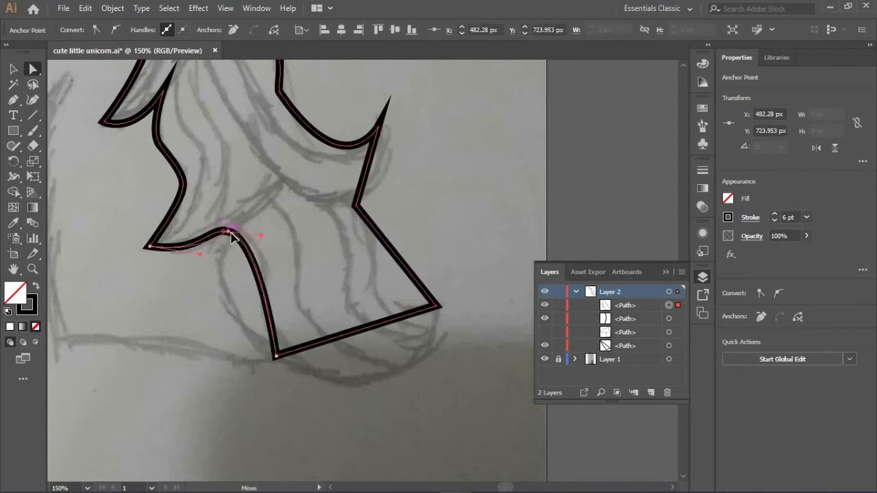
{"action": "left_click_drag", "start_coordinate": [233, 235], "coordinate": [193, 336]}
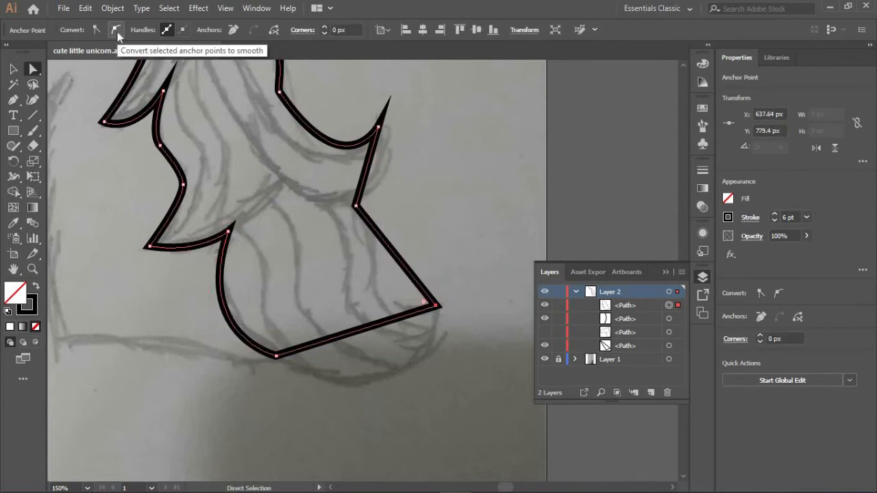
{"action": "left_click", "coordinate": [269, 359]}
{"action": "left_click_drag", "start_coordinate": [272, 359], "coordinate": [306, 368]}
{"action": "left_click_drag", "start_coordinate": [449, 425], "coordinate": [454, 415]}
{"action": "left_click", "coordinate": [435, 305]}
Curve the mane's outer edge between the upper and lower curled tips by smoothing their anchors and adjusting the handles.
{"action": "left_click", "coordinate": [378, 126]}
{"action": "left_click", "coordinate": [116, 30]}
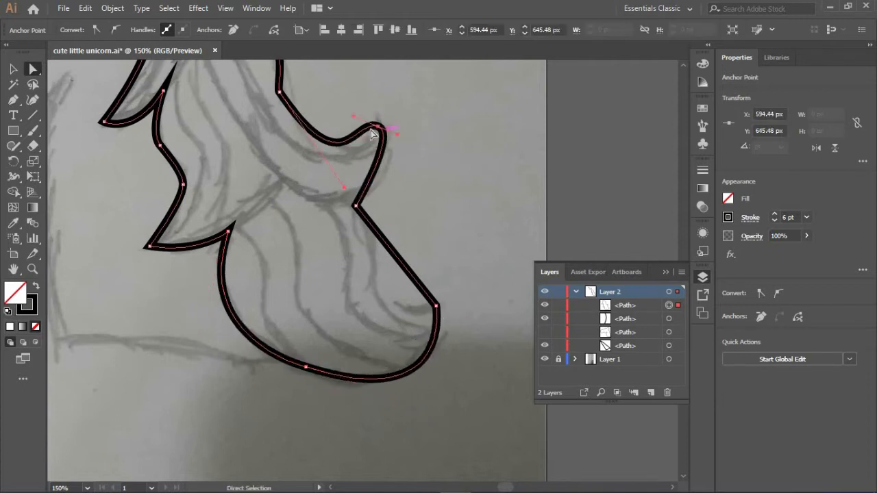
{"action": "left_click_drag", "start_coordinate": [388, 132], "coordinate": [414, 167]}
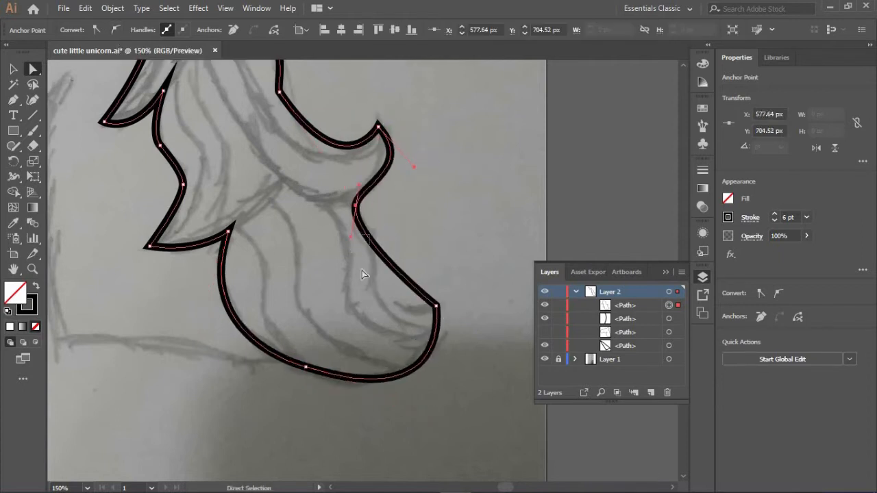
{"action": "left_click", "coordinate": [445, 323]}
{"action": "left_click_drag", "start_coordinate": [388, 366], "coordinate": [378, 329]}
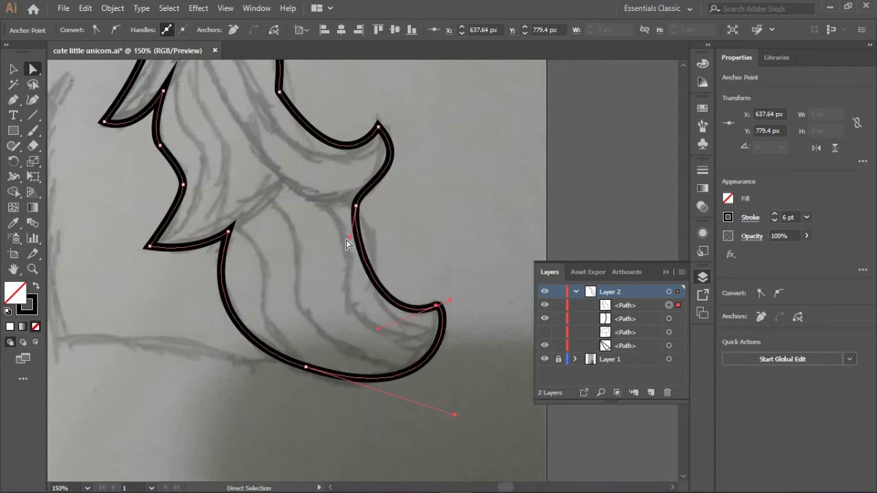
Reshape the bottom lock's outer edge between the notch and curled tip with an extra anchor and adjusted handles.
{"action": "key", "text": "a"}
{"action": "left_click_drag", "start_coordinate": [360, 247], "coordinate": [373, 239]}
{"action": "left_click_drag", "start_coordinate": [396, 321], "coordinate": [372, 293]}
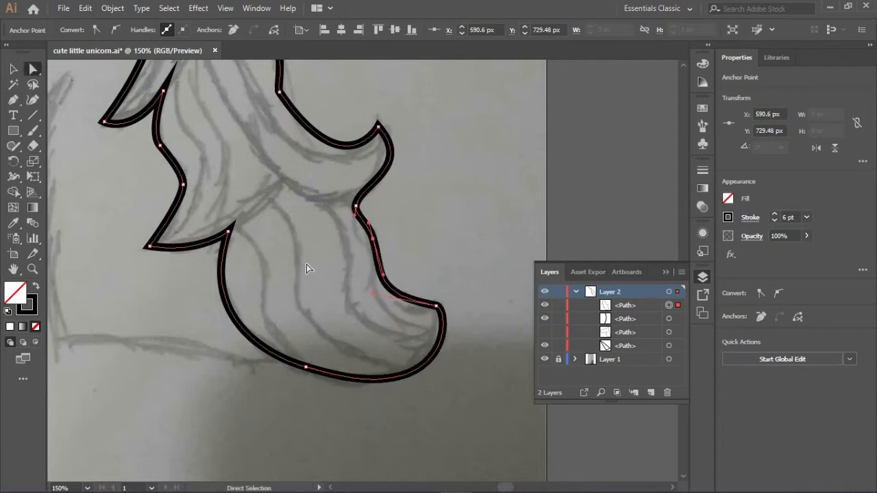
{"action": "left_click", "coordinate": [543, 292]}
{"action": "left_click_drag", "start_coordinate": [372, 239], "coordinate": [378, 296]}
{"action": "left_click_drag", "start_coordinate": [355, 289], "coordinate": [384, 243]}
{"action": "mouse_move", "coordinate": [372, 334]}
{"action": "left_mouse_down"}
{"action": "mouse_move", "coordinate": [391, 303]}
{"action": "mouse_move", "coordinate": [380, 327]}
{"action": "left_mouse_up"}
{"action": "left_click_drag", "start_coordinate": [431, 306], "coordinate": [418, 315]}
{"action": "left_click_drag", "start_coordinate": [377, 296], "coordinate": [377, 291]}
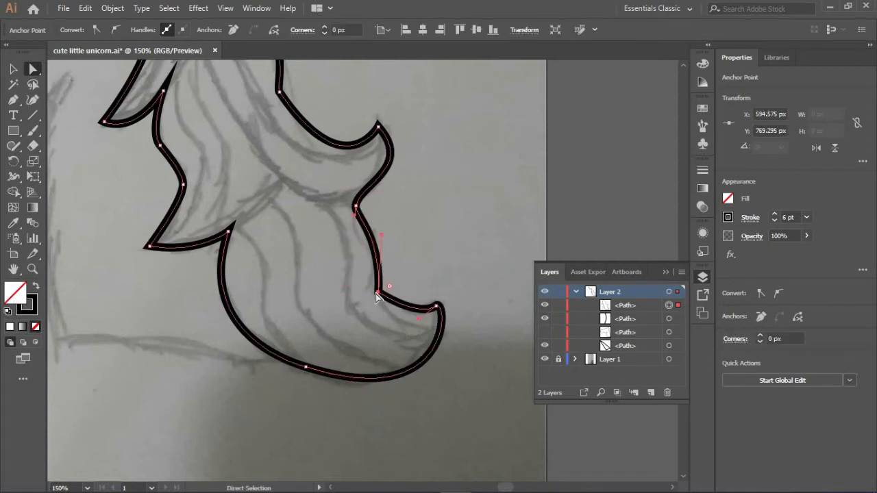
Fine-tune the added anchor on the bottom lock's outer edge, shifting it and its handles onto the sketched curve.
{"action": "mouse_move", "coordinate": [380, 239]}
{"action": "left_mouse_down"}
{"action": "mouse_move", "coordinate": [355, 247]}
{"action": "mouse_move", "coordinate": [375, 243]}
{"action": "left_mouse_up"}
{"action": "left_click", "coordinate": [410, 265]}
{"action": "left_click", "coordinate": [378, 294]}
{"action": "left_click_drag", "start_coordinate": [379, 293], "coordinate": [379, 281]}
{"action": "left_click", "coordinate": [381, 348]}
{"action": "left_click", "coordinate": [542, 292]}
Show the hidden head outline again and draw a closed forelock outline with three pointed tips, starting at the horn's rear base with the Pen tool.
{"action": "scroll", "coordinate": [264, 258], "scroll_direction": "up", "scroll_amount": 6}
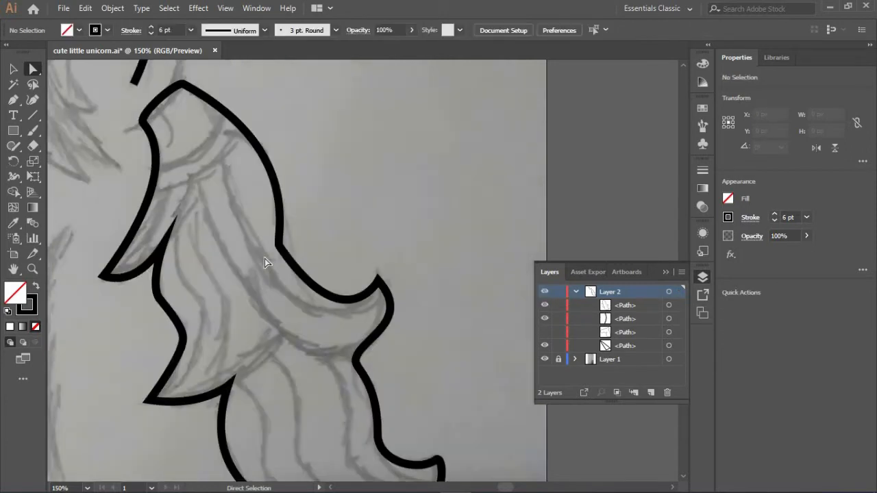
{"action": "scroll", "coordinate": [285, 239], "scroll_direction": "left", "scroll_amount": 3}
{"action": "scroll", "coordinate": [286, 243], "scroll_direction": "left", "scroll_amount": 3}
{"action": "scroll", "coordinate": [244, 245], "scroll_direction": "up", "scroll_amount": 3}
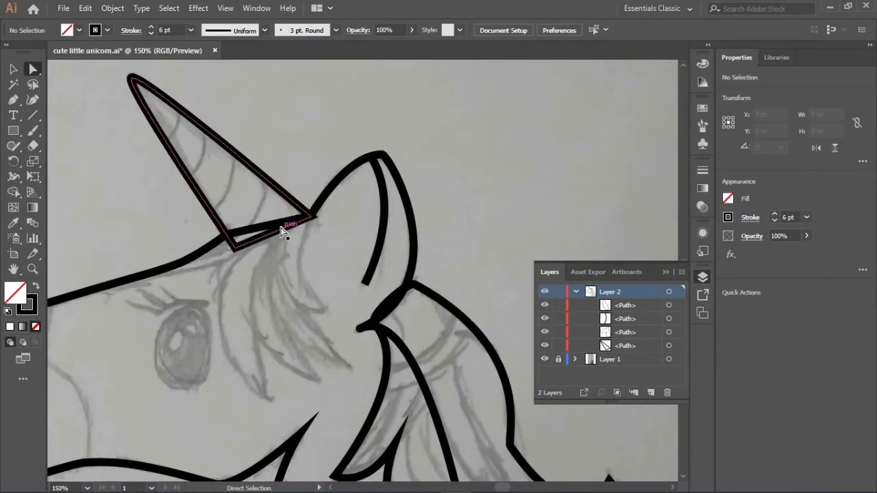
{"action": "key", "text": "p"}
{"action": "left_click", "coordinate": [312, 217]}
{"action": "left_click", "coordinate": [323, 308]}
{"action": "left_click", "coordinate": [296, 305]}
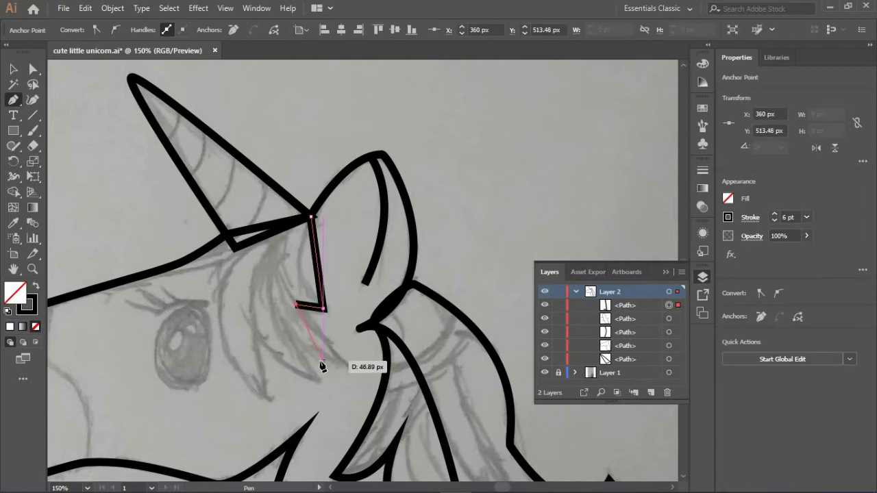
{"action": "left_click_drag", "start_coordinate": [337, 357], "coordinate": [281, 322]}
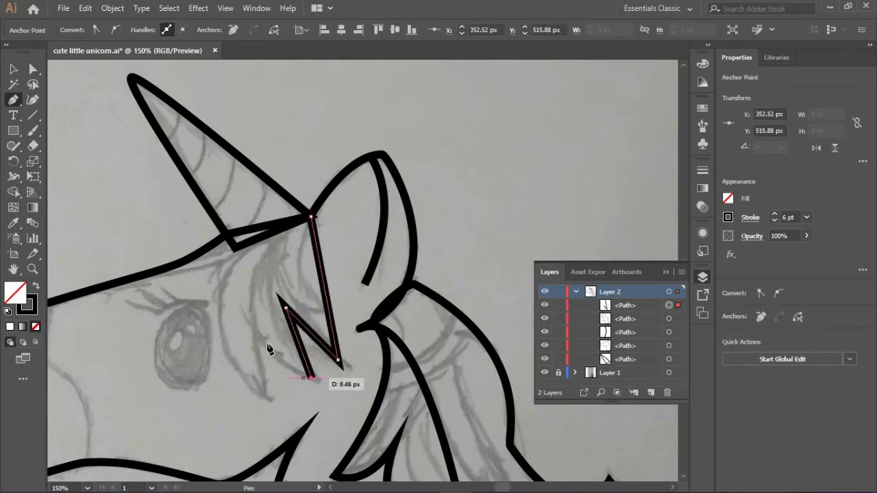
{"action": "left_click", "coordinate": [265, 393]}
{"action": "left_click", "coordinate": [253, 325]}
{"action": "left_click", "coordinate": [227, 236]}
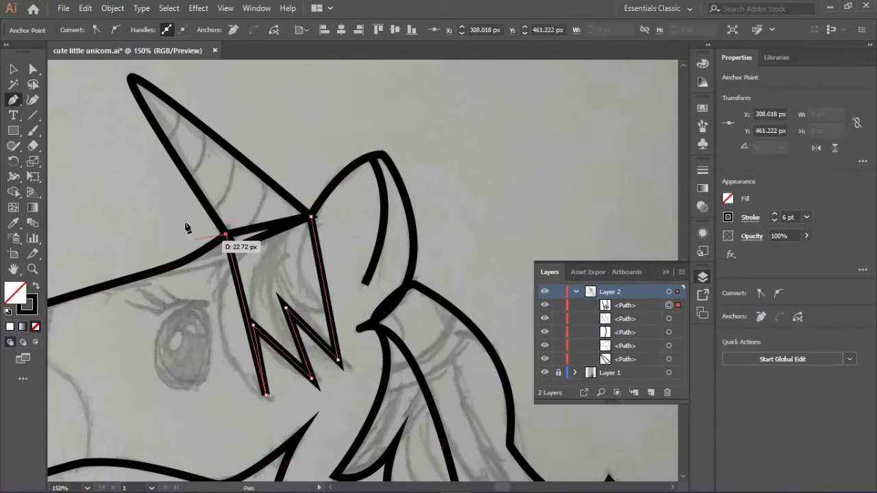
{"action": "left_click", "coordinate": [311, 217]}
Curve the forelock's front edge by smoothing the anchor at the horn's front base and adjusting the front tip's handles.
{"action": "key", "text": "a"}
{"action": "left_click", "coordinate": [115, 30]}
{"action": "left_click_drag", "start_coordinate": [215, 277], "coordinate": [198, 368]}
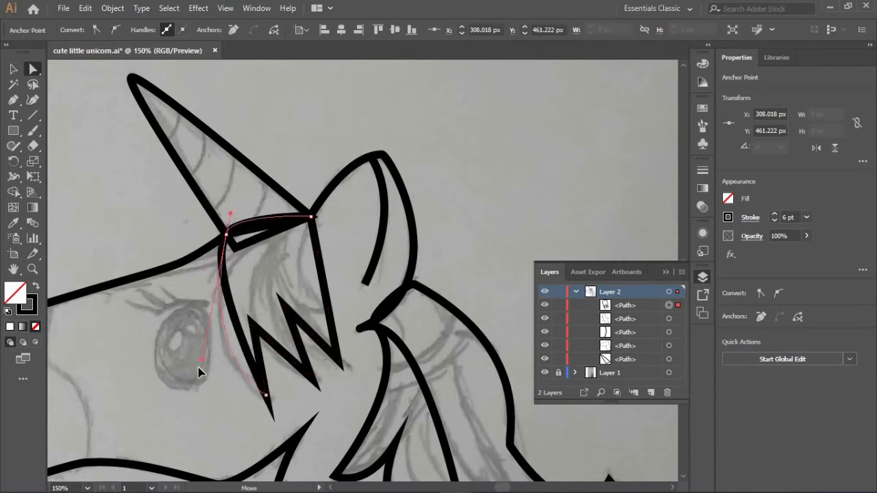
{"action": "left_click", "coordinate": [266, 395]}
{"action": "left_click", "coordinate": [116, 29]}
{"action": "left_click_drag", "start_coordinate": [235, 419], "coordinate": [267, 396]}
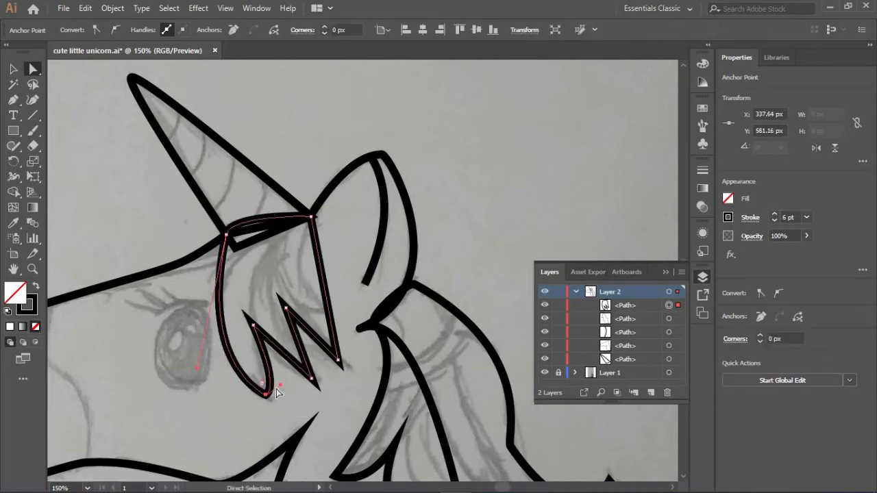
{"action": "left_click", "coordinate": [311, 378]}
{"action": "left_click", "coordinate": [116, 29]}
{"action": "key", "text": "ctrl+z"}
Smooth the forelock's anchor at the horn's rear base and curve the rear edge and front notch along the sketch.
{"action": "left_click", "coordinate": [311, 217]}
{"action": "left_click", "coordinate": [116, 30]}
{"action": "left_click_drag", "start_coordinate": [339, 243], "coordinate": [279, 274]}
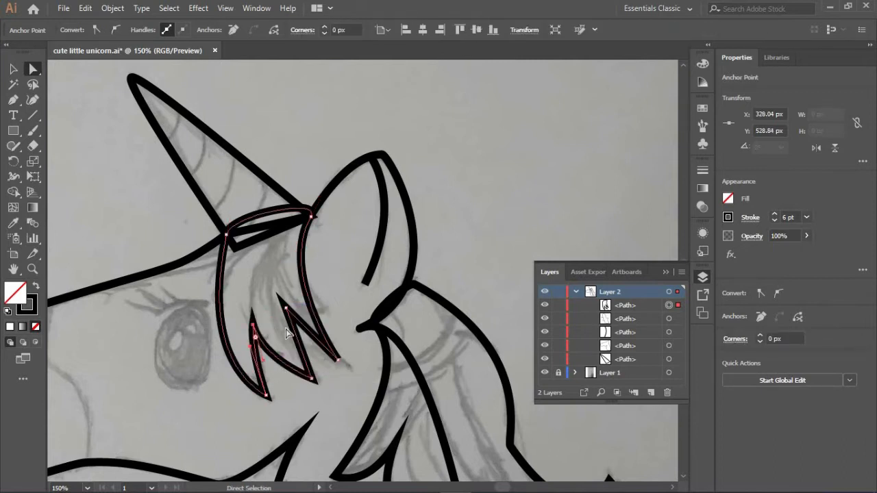
Smooth the forelock's rear notch anchor, nudge it into place over the sketch and shorten its handle.
{"action": "left_click", "coordinate": [286, 307]}
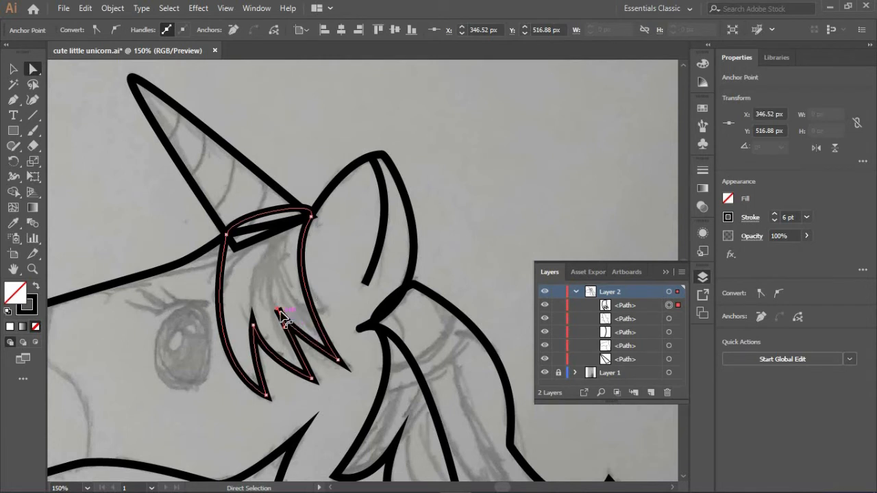
{"action": "left_click_drag", "start_coordinate": [285, 328], "coordinate": [293, 327]}
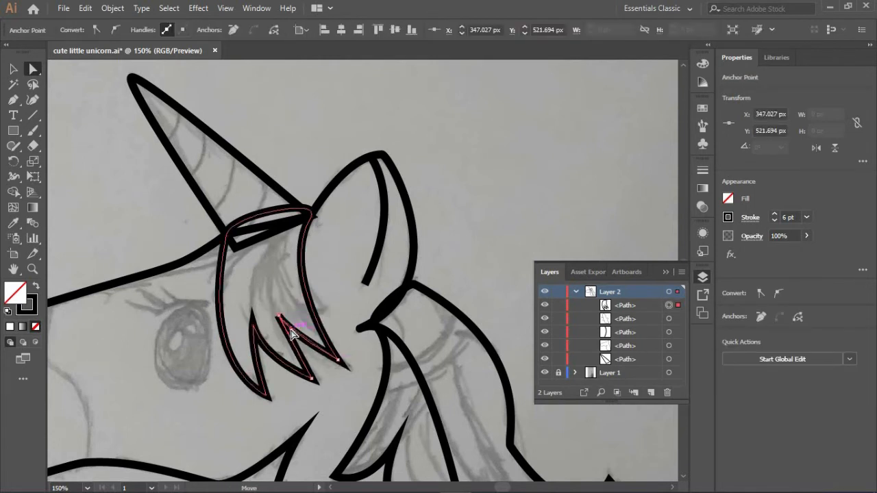
{"action": "scroll", "coordinate": [291, 336], "scroll_direction": "up", "scroll_amount": 5}
{"action": "key", "text": "Right"}
{"action": "key", "text": "Right"}
{"action": "key", "text": "Right"}
{"action": "key", "text": "Up"}
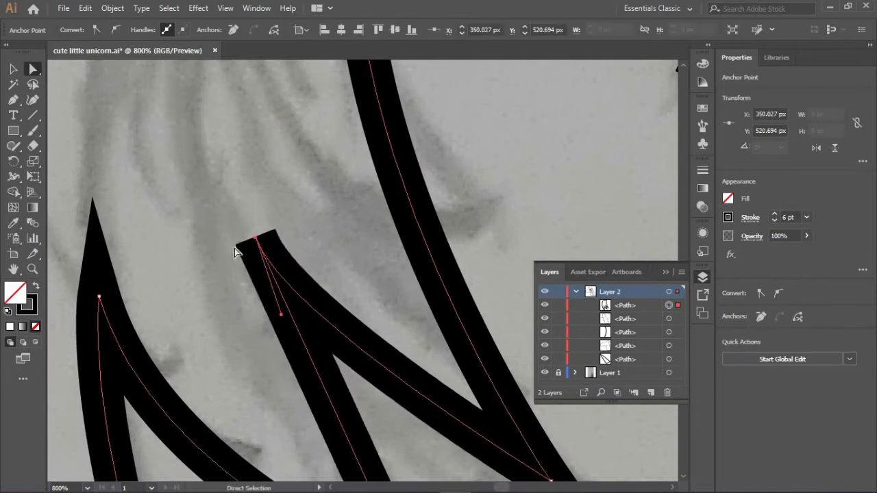
{"action": "key", "text": "Left"}
{"action": "mouse_move", "coordinate": [269, 317]}
{"action": "left_mouse_down"}
{"action": "mouse_move", "coordinate": [293, 303]}
{"action": "mouse_move", "coordinate": [263, 301]}
{"action": "left_mouse_up"}
{"action": "scroll", "coordinate": [263, 305], "scroll_direction": "down", "scroll_amount": 1}
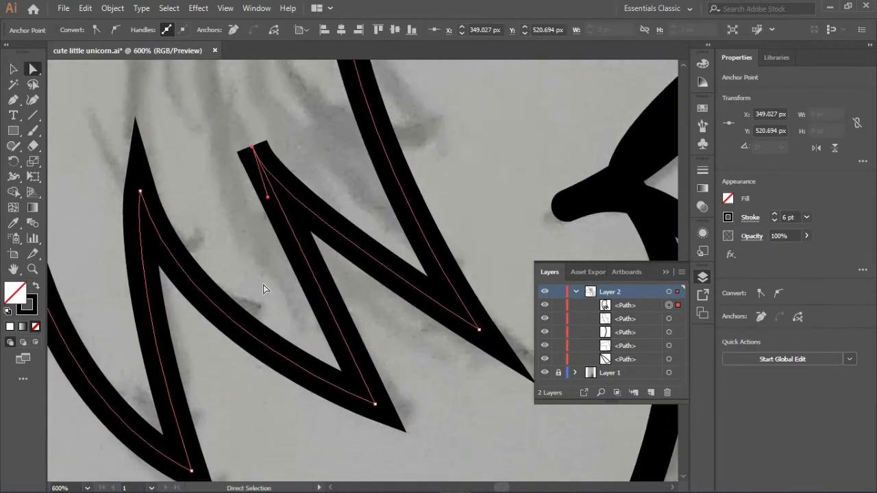
{"action": "scroll", "coordinate": [266, 275], "scroll_direction": "down", "scroll_amount": 2}
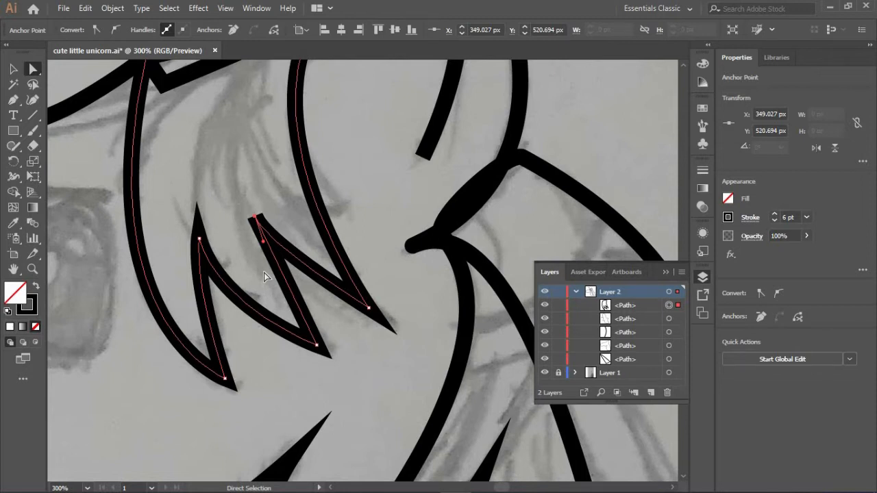
Refine the curves between the forelock's rear notch and its middle and rear tips by adjusting anchors and handles.
{"action": "left_click_drag", "start_coordinate": [297, 368], "coordinate": [296, 446]}
{"action": "left_click_drag", "start_coordinate": [368, 384], "coordinate": [390, 385]}
{"action": "left_click_drag", "start_coordinate": [254, 293], "coordinate": [274, 319]}
{"action": "scroll", "coordinate": [268, 319], "scroll_direction": "up", "scroll_amount": 1}
{"action": "scroll", "coordinate": [268, 319], "scroll_direction": "down", "scroll_amount": 1}
{"action": "left_click_drag", "start_coordinate": [336, 391], "coordinate": [331, 396]}
{"action": "left_click", "coordinate": [264, 218]}
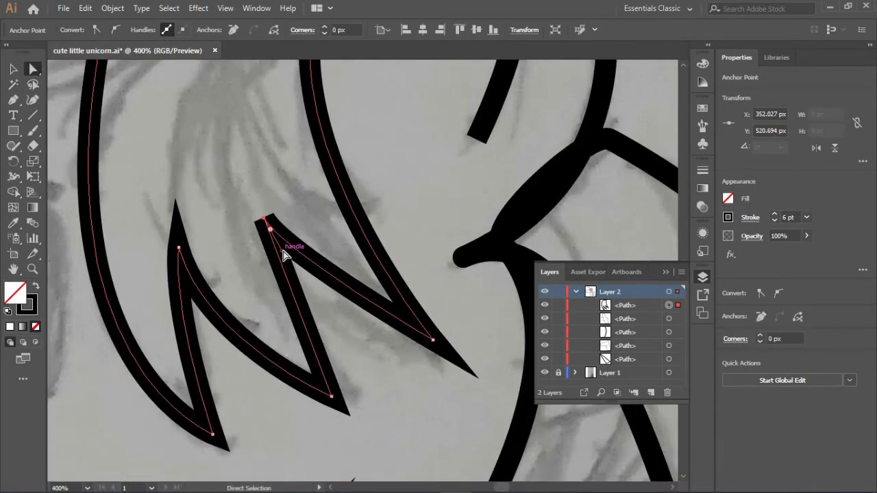
{"action": "left_click_drag", "start_coordinate": [281, 251], "coordinate": [309, 319]}
{"action": "left_click_drag", "start_coordinate": [332, 396], "coordinate": [265, 277]}
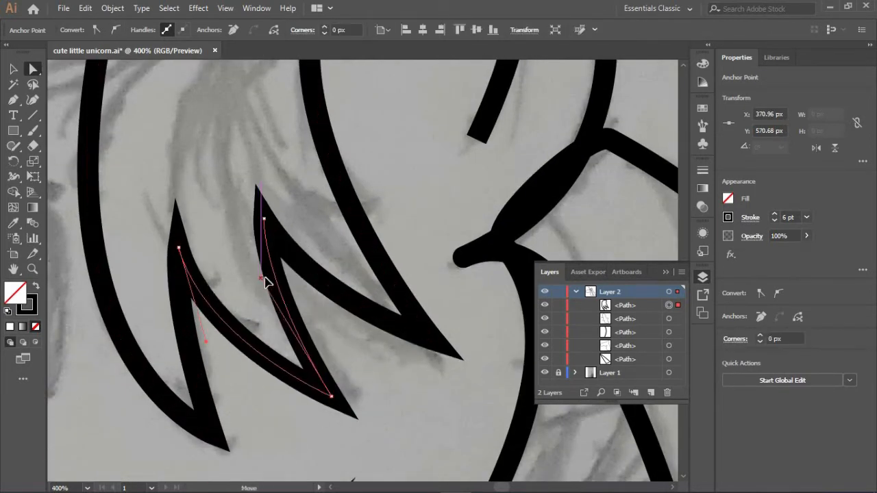
{"action": "scroll", "coordinate": [336, 320], "scroll_direction": "down", "scroll_amount": 3}
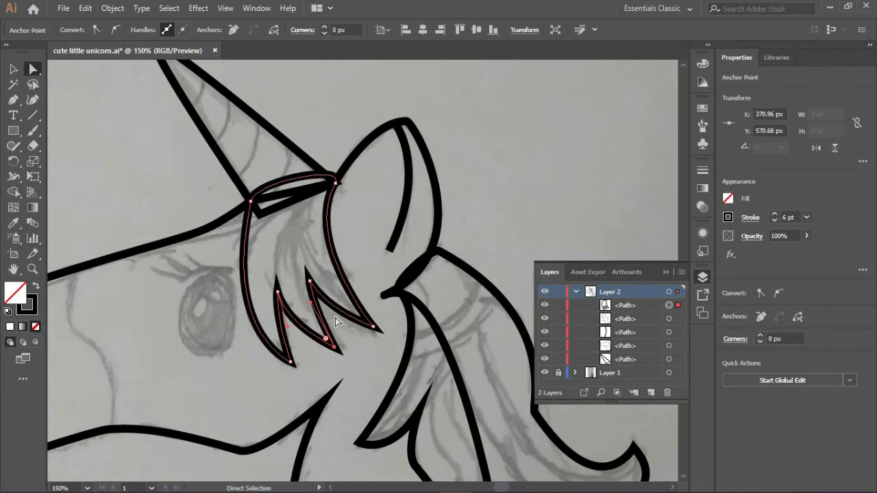
Extend the inner ear line with the Pen tool to the horn's rear base, curve the new segment and reposition its lower point.
{"action": "scroll", "coordinate": [336, 321], "scroll_direction": "up", "scroll_amount": 2}
{"action": "key", "text": "p"}
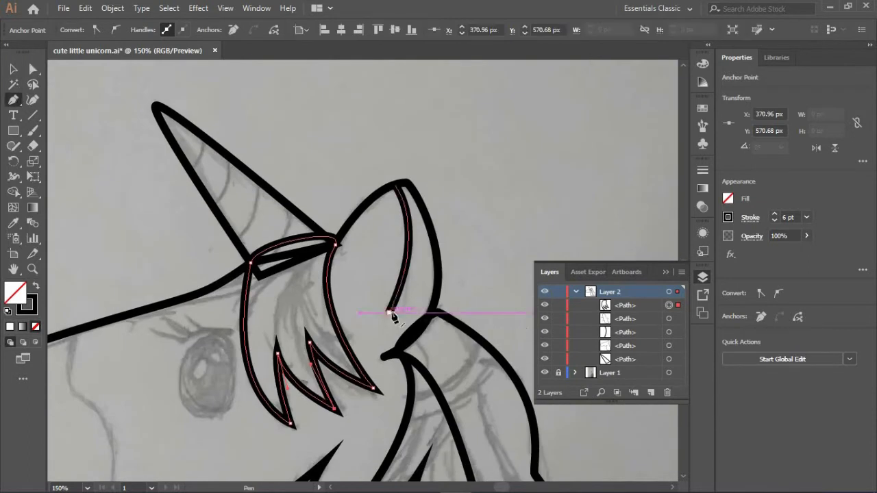
{"action": "left_click", "coordinate": [388, 313]}
{"action": "left_click", "coordinate": [335, 245]}
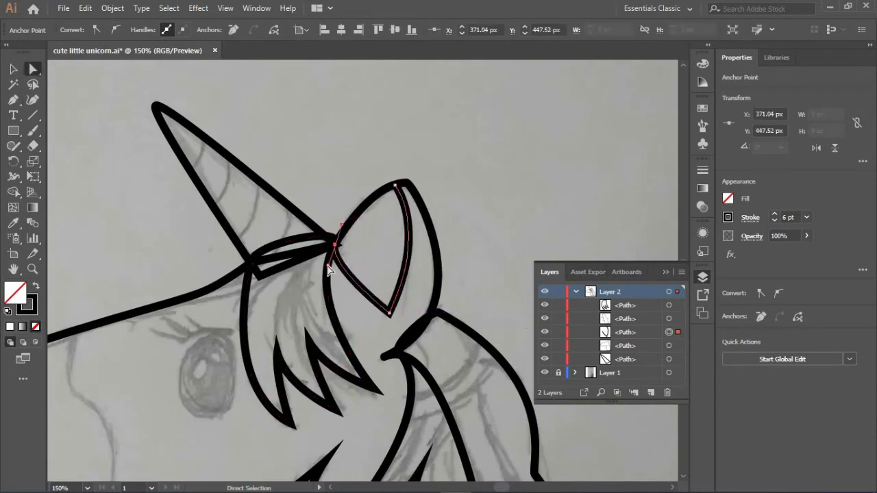
{"action": "left_click_drag", "start_coordinate": [334, 245], "coordinate": [337, 242]}
{"action": "left_click", "coordinate": [465, 229]}
{"action": "scroll", "coordinate": [464, 227], "scroll_direction": "down", "scroll_amount": 3}
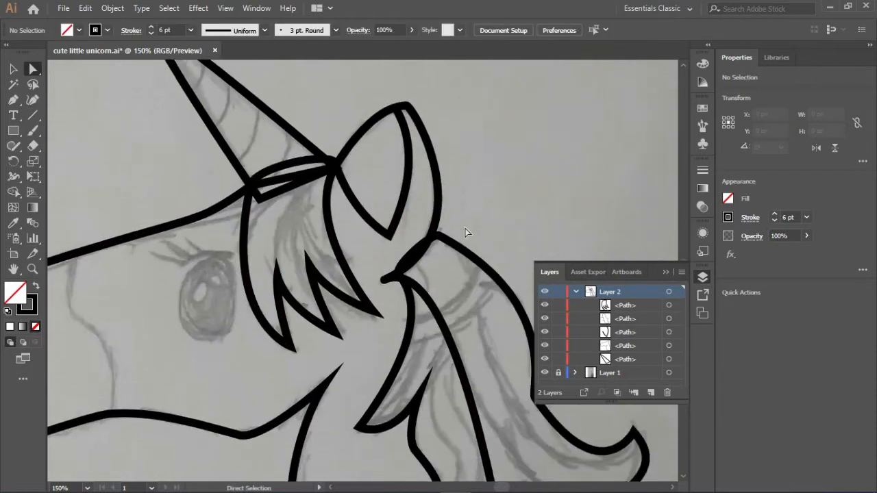
{"action": "scroll", "coordinate": [465, 232], "scroll_direction": "up", "scroll_amount": 1}
{"action": "left_click_drag", "start_coordinate": [389, 253], "coordinate": [398, 243]}
{"action": "left_click", "coordinate": [493, 167]}
Draw the muzzle dividing line across the snout with the Pen tool and smooth its middle anchor into an S-curve.
{"action": "scroll", "coordinate": [495, 166], "scroll_direction": "down", "scroll_amount": 2}
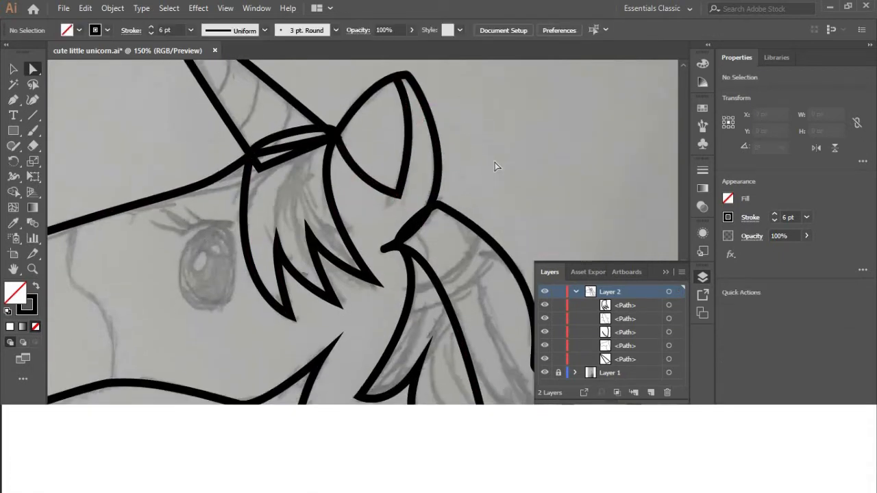
{"action": "scroll", "coordinate": [494, 167], "scroll_direction": "down", "scroll_amount": 3}
{"action": "left_click_drag", "start_coordinate": [211, 246], "coordinate": [395, 283]}
{"action": "left_click", "coordinate": [13, 100]}
{"action": "left_click", "coordinate": [258, 192]}
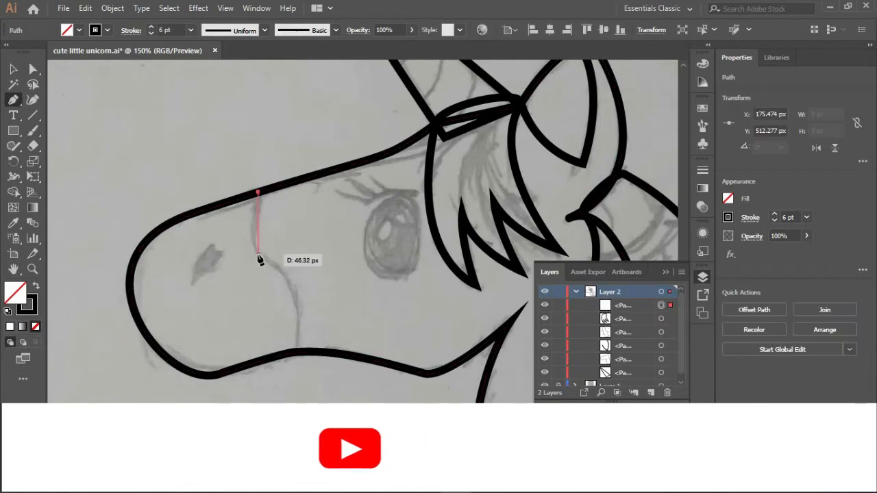
{"action": "left_click", "coordinate": [264, 259]}
{"action": "left_click", "coordinate": [299, 352]}
{"action": "left_click", "coordinate": [33, 69]}
{"action": "left_click", "coordinate": [264, 258]}
{"action": "left_click", "coordinate": [115, 30]}
{"action": "left_click_drag", "start_coordinate": [274, 292], "coordinate": [304, 280]}
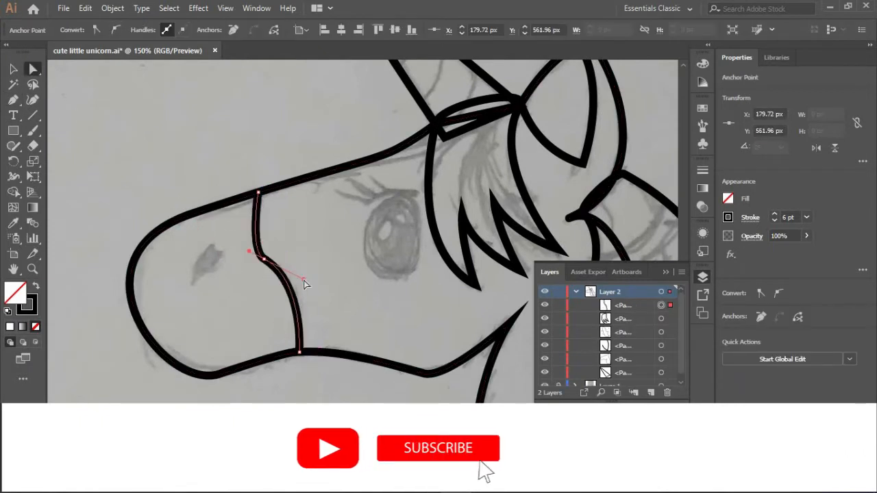
{"action": "left_click", "coordinate": [240, 252]}
Draw the nostril as a closed two-anchor path and round it into a slanted oval about 18 by 19 px.
{"action": "left_click", "coordinate": [13, 100]}
{"action": "left_click", "coordinate": [214, 247]}
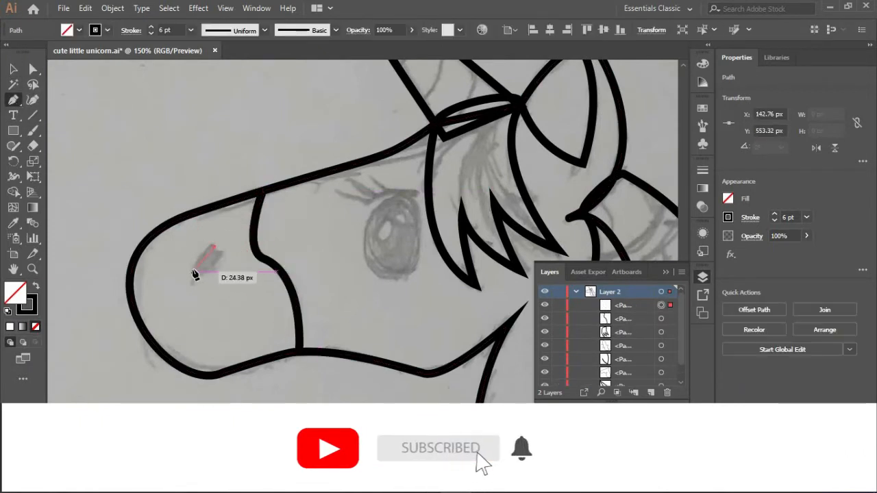
{"action": "left_click", "coordinate": [192, 271]}
{"action": "left_click", "coordinate": [213, 247]}
{"action": "key", "text": "a"}
{"action": "left_click", "coordinate": [192, 271]}
{"action": "left_click", "coordinate": [115, 30]}
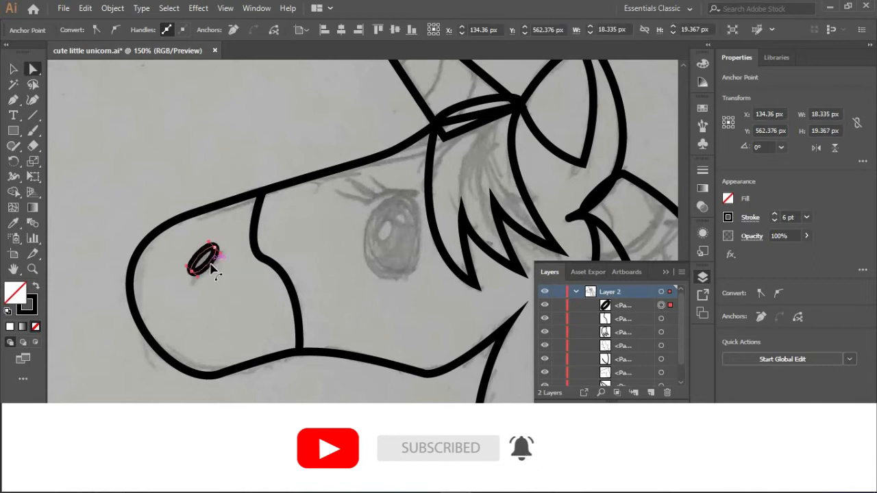
{"action": "left_click", "coordinate": [246, 304]}
Draw the curved upper eyelid line and the two upper eyelashes as separate open paths with the Pen tool.
{"action": "left_click", "coordinate": [13, 100]}
{"action": "mouse_move", "coordinate": [367, 206]}
{"action": "left_mouse_down"}
{"action": "mouse_move", "coordinate": [374, 196]}
{"action": "mouse_move", "coordinate": [439, 200]}
{"action": "left_mouse_up"}
{"action": "key", "text": "Escape"}
{"action": "left_click", "coordinate": [367, 178]}
{"action": "left_click", "coordinate": [389, 193]}
{"action": "key", "text": "Escape"}
{"action": "left_click", "coordinate": [347, 182]}
{"action": "left_click", "coordinate": [378, 195]}
{"action": "key", "text": "Escape"}
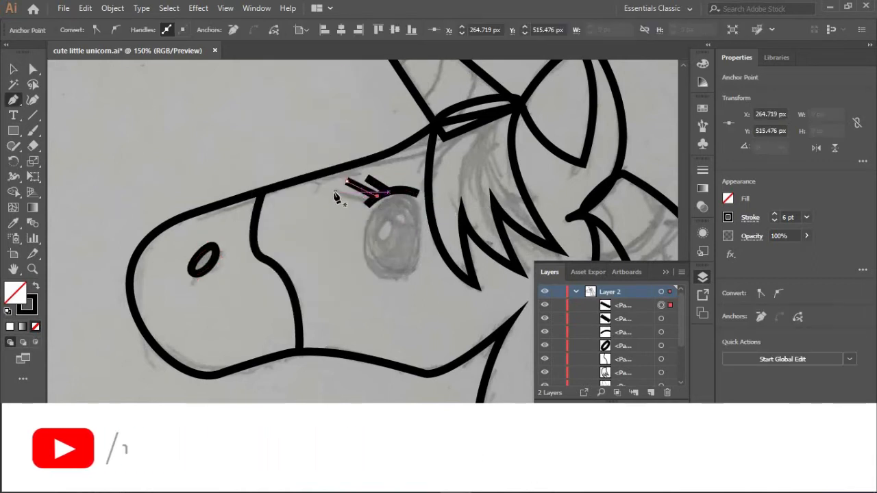
Draw the lowest eyelash and shape the three lashes into gentle curves meeting the eyelid.
{"action": "left_click", "coordinate": [334, 192]}
{"action": "mouse_move", "coordinate": [374, 204]}
{"action": "left_mouse_down"}
{"action": "mouse_move", "coordinate": [368, 197]}
{"action": "mouse_move", "coordinate": [391, 191]}
{"action": "mouse_move", "coordinate": [364, 175]}
{"action": "mouse_move", "coordinate": [364, 198]}
{"action": "mouse_move", "coordinate": [350, 212]}
{"action": "left_mouse_up"}
{"action": "key", "text": "Right"}
{"action": "left_click", "coordinate": [385, 182]}
{"action": "scroll", "coordinate": [370, 207], "scroll_direction": "up", "scroll_amount": 3}
{"action": "left_click", "coordinate": [353, 238]}
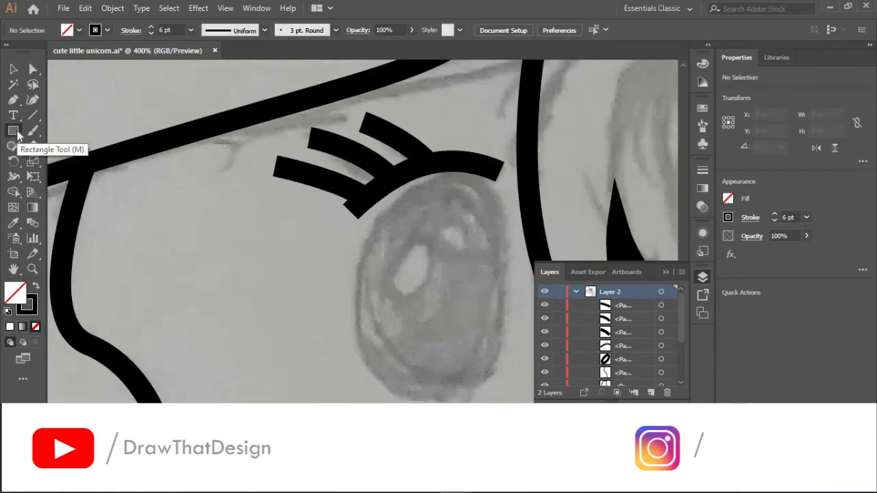
Draw the eye as an ellipse about 45 by 60 px, centre it over the sketch and add two small highlight ellipses inside.
{"action": "left_click_drag", "start_coordinate": [508, 401], "coordinate": [508, 402]}
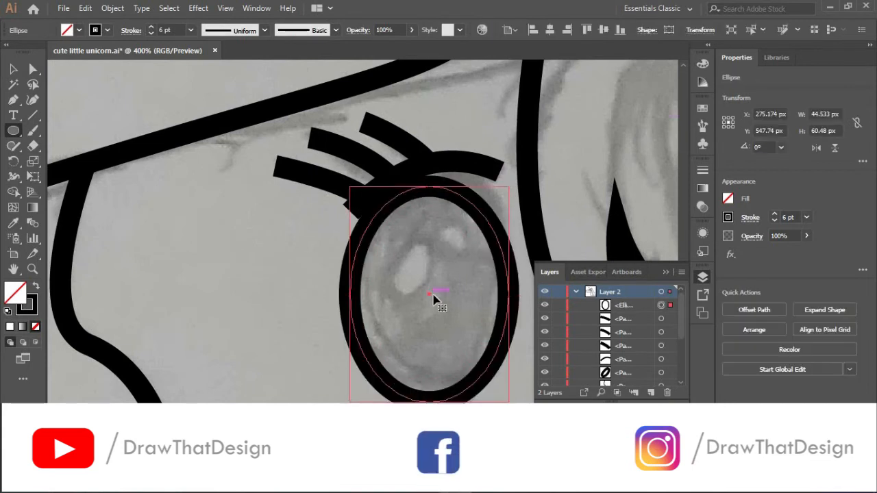
{"action": "left_click_drag", "start_coordinate": [429, 295], "coordinate": [447, 294]}
{"action": "left_click_drag", "start_coordinate": [398, 247], "coordinate": [422, 300]}
{"action": "left_click_drag", "start_coordinate": [427, 297], "coordinate": [429, 297]}
{"action": "left_click_drag", "start_coordinate": [442, 215], "coordinate": [473, 262]}
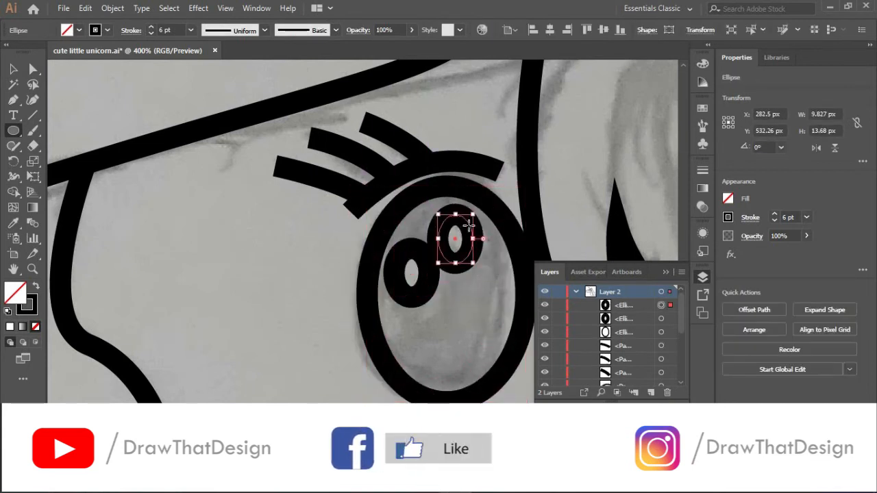
{"action": "left_click_drag", "start_coordinate": [469, 216], "coordinate": [461, 231]}
Rotate the nostril by -199°.
{"action": "scroll", "coordinate": [450, 322], "scroll_direction": "down", "scroll_amount": 4}
{"action": "key", "text": "v"}
{"action": "left_click", "coordinate": [327, 329]}
{"action": "right_click", "coordinate": [337, 348]}
{"action": "mouse_move", "coordinate": [404, 333]}
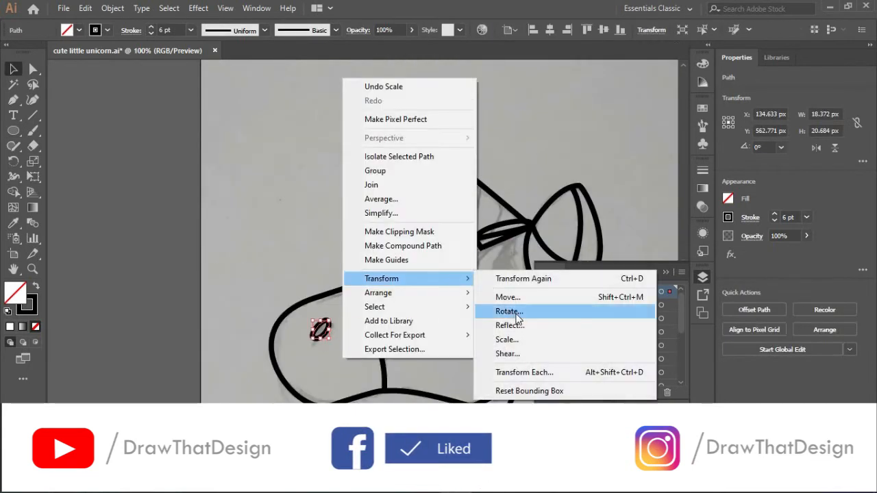
{"action": "left_click", "coordinate": [513, 362]}
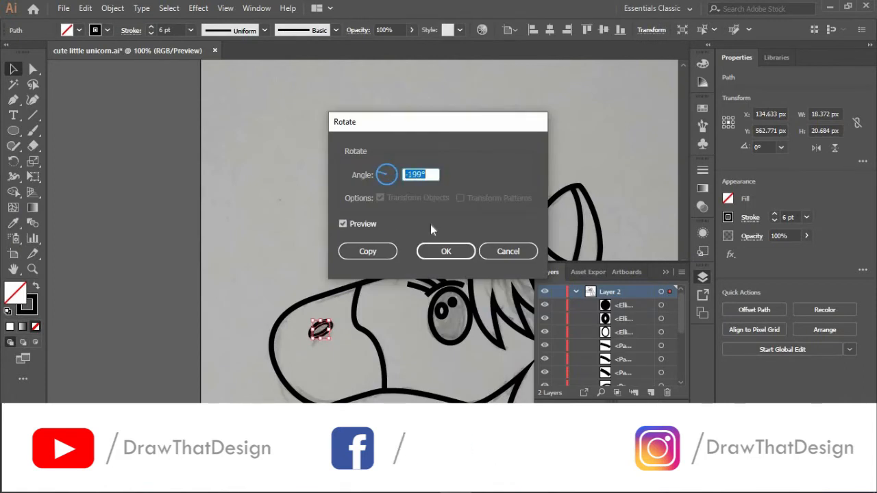
{"action": "left_click", "coordinate": [446, 252]}
{"action": "left_click", "coordinate": [383, 294]}
Examine the closed regions of the whole unicorn outline with Shape Builder.
{"action": "scroll", "coordinate": [386, 291], "scroll_direction": "down", "scroll_amount": 3}
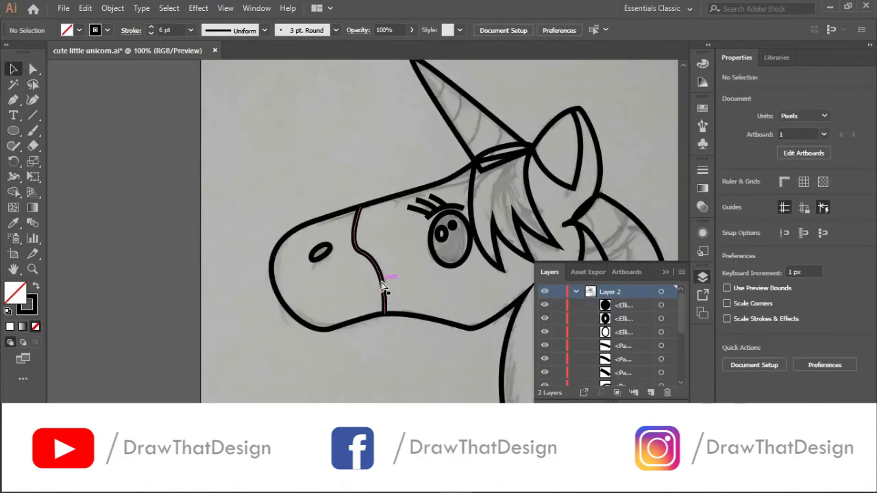
{"action": "scroll", "coordinate": [386, 290], "scroll_direction": "right", "scroll_amount": 8}
{"action": "scroll", "coordinate": [254, 186], "scroll_direction": "up", "scroll_amount": 2}
{"action": "left_click_drag", "start_coordinate": [248, 164], "coordinate": [286, 241]}
{"action": "key", "text": "ctrl+minus"}
{"action": "key", "text": "ctrl+minus"}
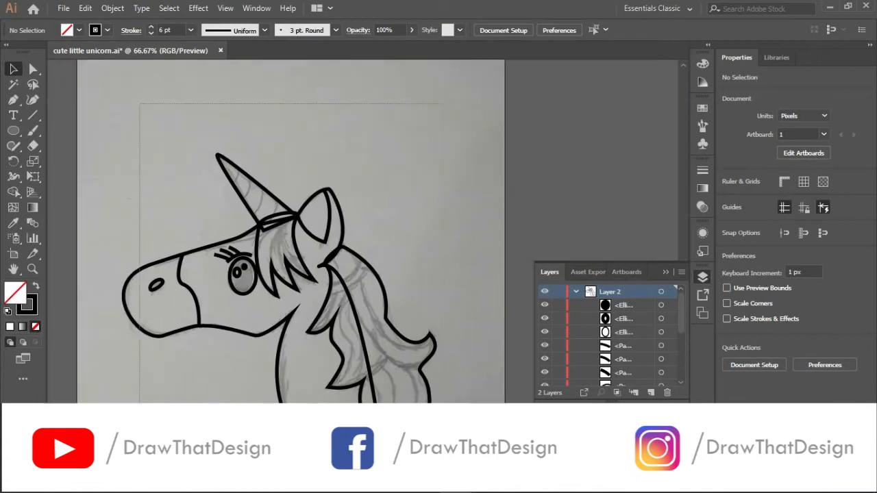
{"action": "key", "text": "ctrl+a"}
{"action": "key", "text": "shift+m"}
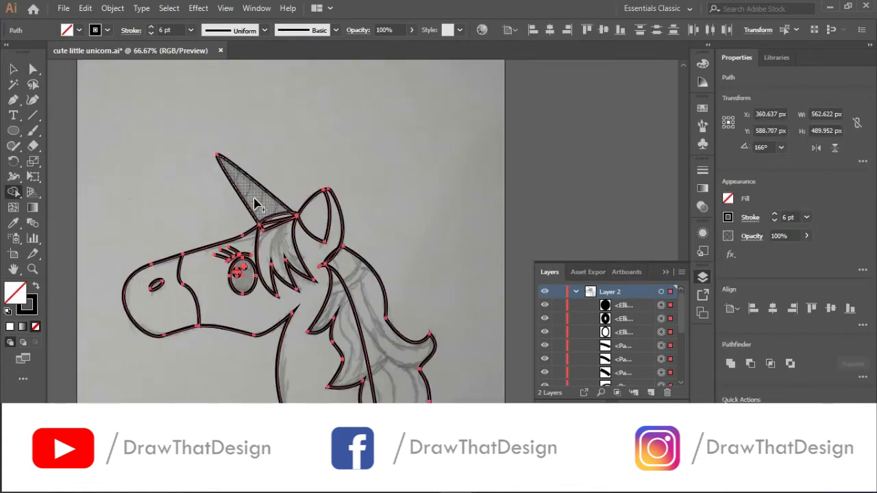
Try to remove the anchor point where the neck's base meets the mane, and undo it.
{"action": "key", "text": "a"}
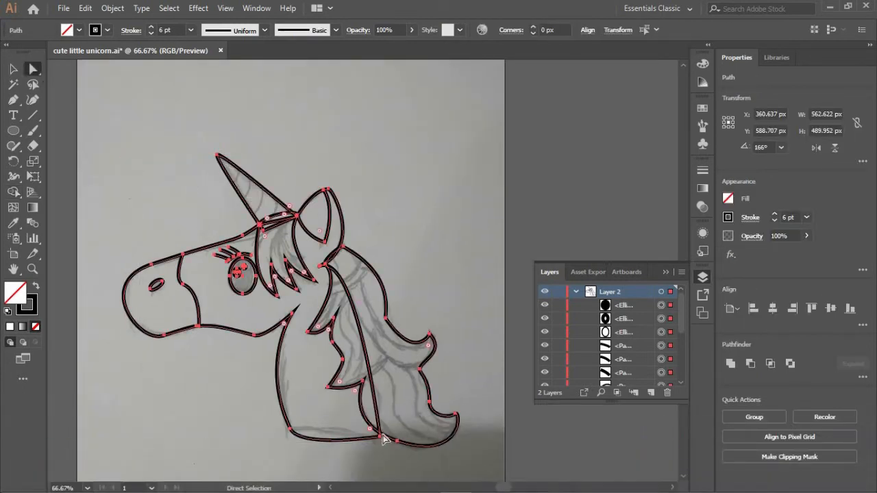
{"action": "left_click", "coordinate": [381, 436]}
{"action": "left_click", "coordinate": [233, 31]}
{"action": "key", "text": "ctrl+z"}
Remove the back-of-neck line inside the mane and move the mane's top anchors onto the ear's lower line.
{"action": "scroll", "coordinate": [322, 265], "scroll_direction": "up", "scroll_amount": 6}
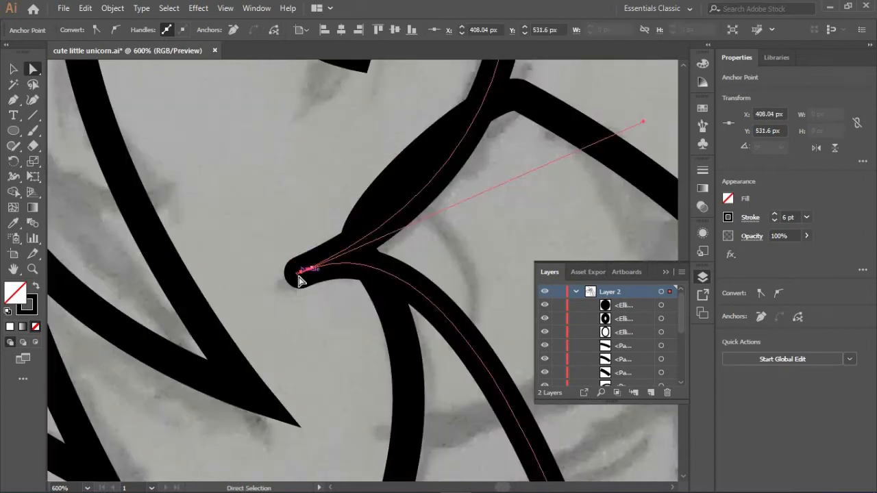
{"action": "left_click_drag", "start_coordinate": [311, 268], "coordinate": [354, 250]}
{"action": "left_click_drag", "start_coordinate": [518, 96], "coordinate": [492, 82]}
{"action": "scroll", "coordinate": [479, 164], "scroll_direction": "up", "scroll_amount": 2}
{"action": "left_click", "coordinate": [395, 227]}
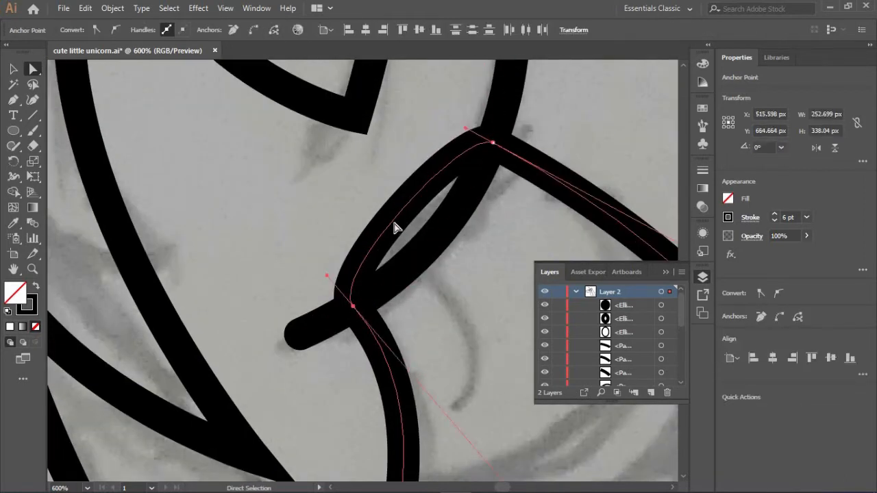
{"action": "left_click", "coordinate": [399, 218]}
{"action": "left_click", "coordinate": [394, 214]}
Remove the forelock's duplicate top segment between the horn's base and the ear.
{"action": "scroll", "coordinate": [368, 227], "scroll_direction": "down", "scroll_amount": 5}
{"action": "scroll", "coordinate": [326, 219], "scroll_direction": "up", "scroll_amount": 3}
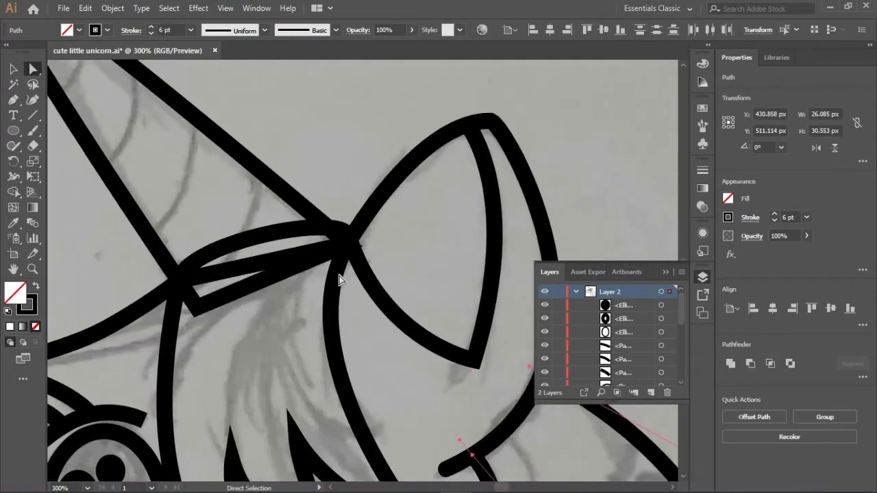
{"action": "left_click", "coordinate": [180, 280]}
{"action": "left_click", "coordinate": [348, 244]}
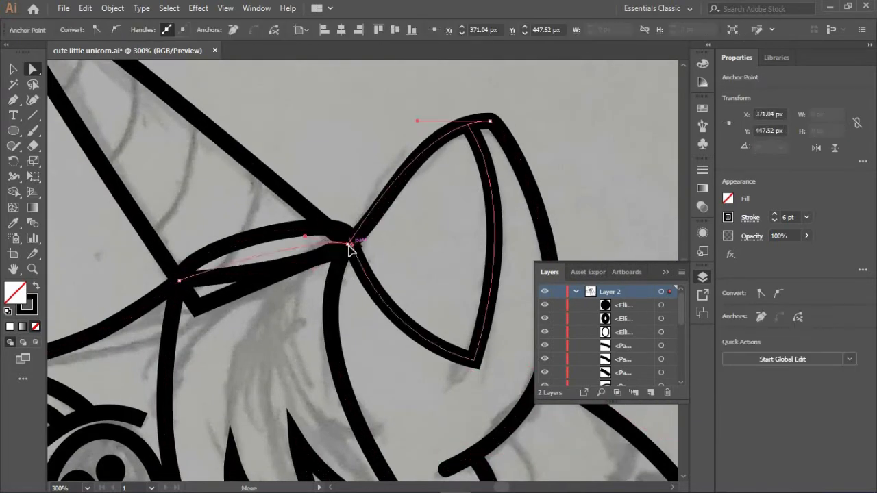
{"action": "left_click_drag", "start_coordinate": [301, 221], "coordinate": [350, 195]}
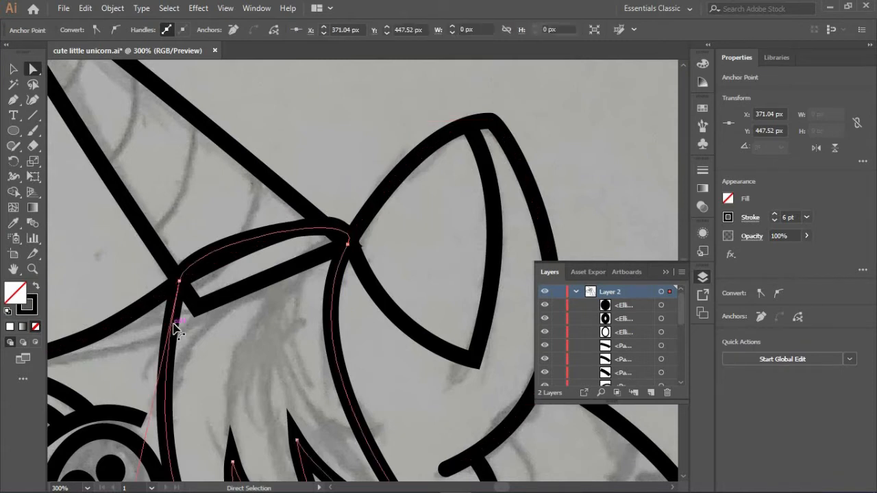
{"action": "left_click", "coordinate": [283, 230]}
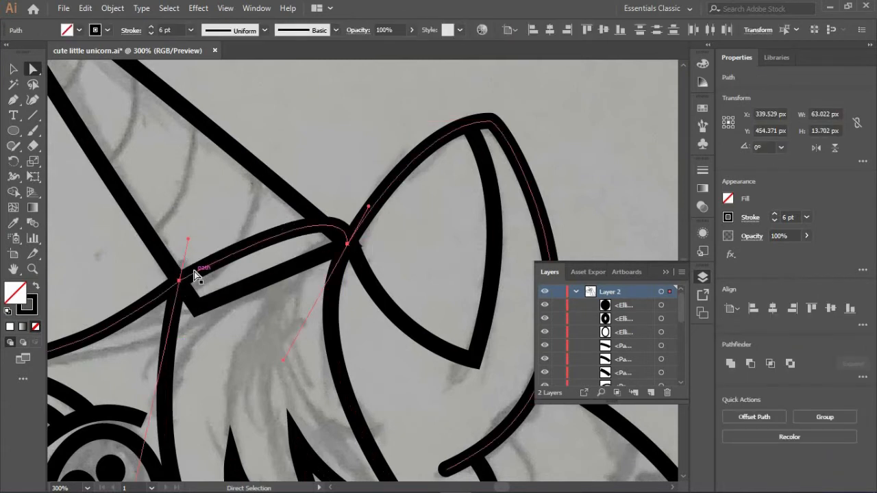
{"action": "left_click", "coordinate": [545, 291]}
{"action": "left_click", "coordinate": [545, 292]}
Smooth the head outline's curve from the forehead across the horn's base to the ear.
{"action": "left_click_drag", "start_coordinate": [347, 243], "coordinate": [348, 233]}
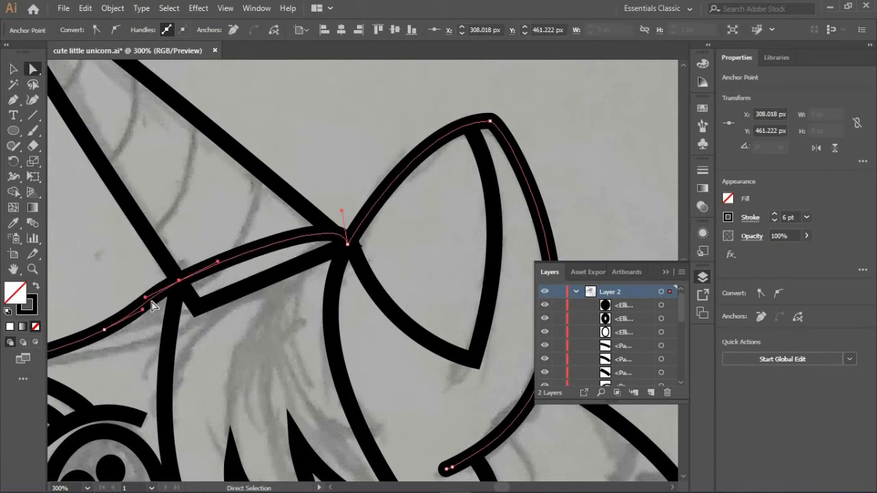
{"action": "scroll", "coordinate": [151, 302], "scroll_direction": "left", "scroll_amount": 5}
{"action": "left_click", "coordinate": [337, 327]}
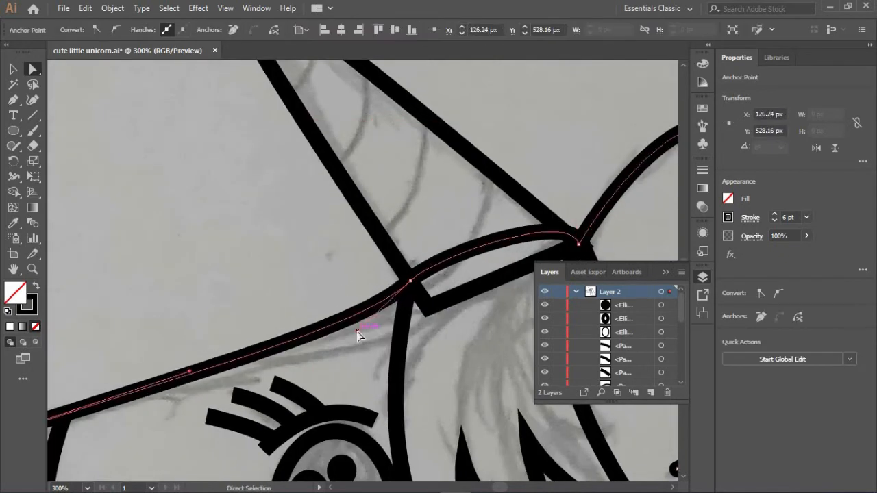
{"action": "key", "text": "ctrl+1"}
{"action": "left_click", "coordinate": [336, 349]}
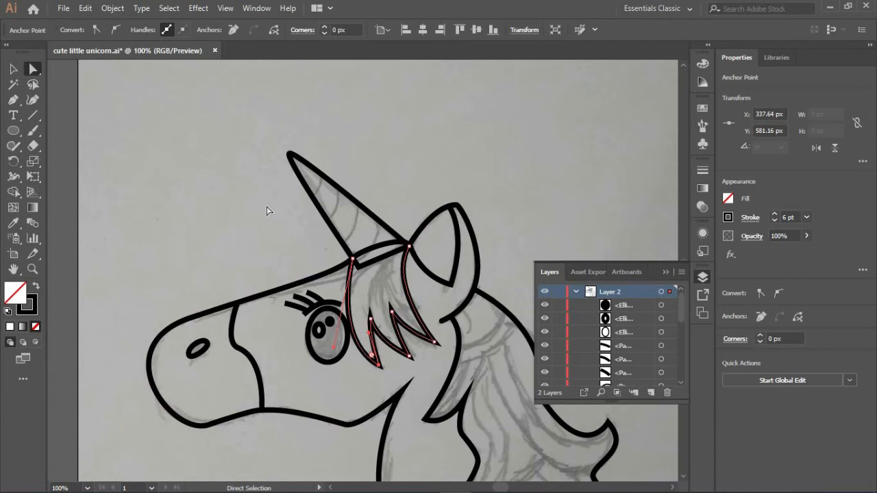
Make a clipping mask from the large eye ellipse and its two highlight ellipses.
{"action": "key", "text": "ctrl+a"}
{"action": "key", "text": "shift+m"}
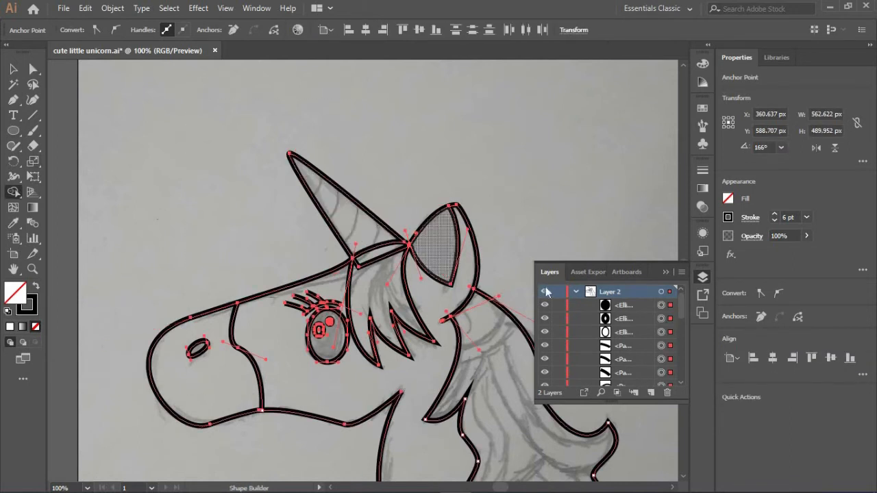
{"action": "left_click", "coordinate": [660, 331]}
{"action": "left_click", "coordinate": [660, 318], "text": "shift"}
{"action": "right_click", "coordinate": [546, 404]}
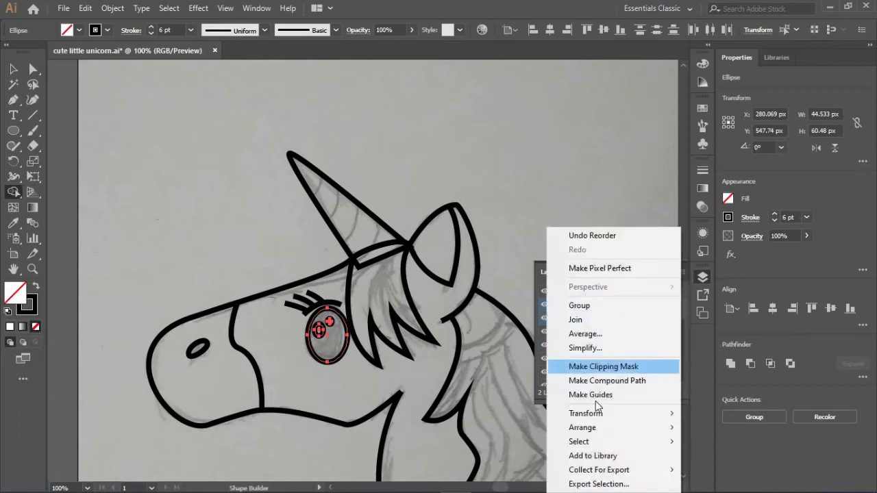
{"action": "left_click", "coordinate": [596, 366]}
Check the individual paths in Layer 2 and delete the stray path at the top of the mane.
{"action": "left_click", "coordinate": [660, 318]}
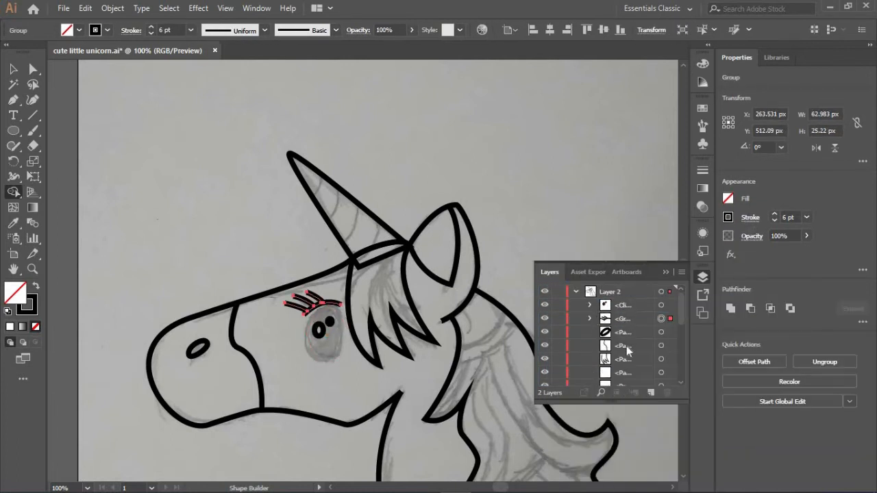
{"action": "left_click", "coordinate": [661, 332]}
{"action": "left_click", "coordinate": [660, 345]}
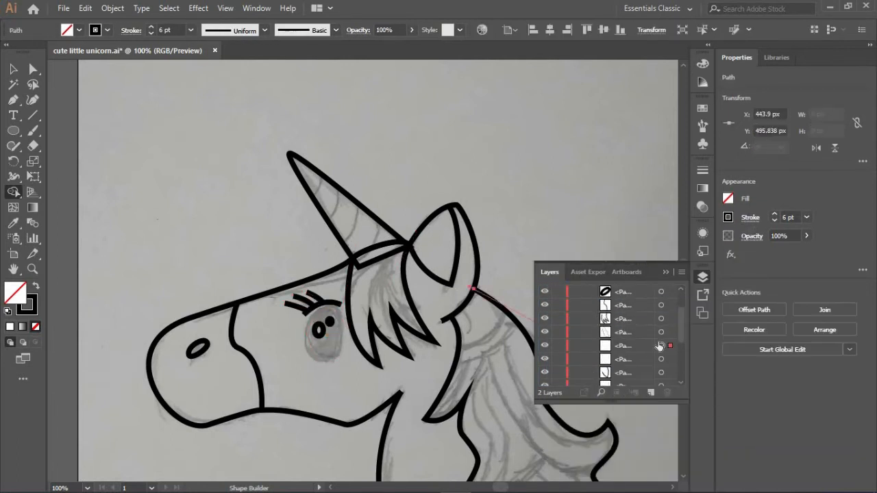
{"action": "key", "text": "ctrl+shift+a"}
{"action": "left_click", "coordinate": [660, 345]}
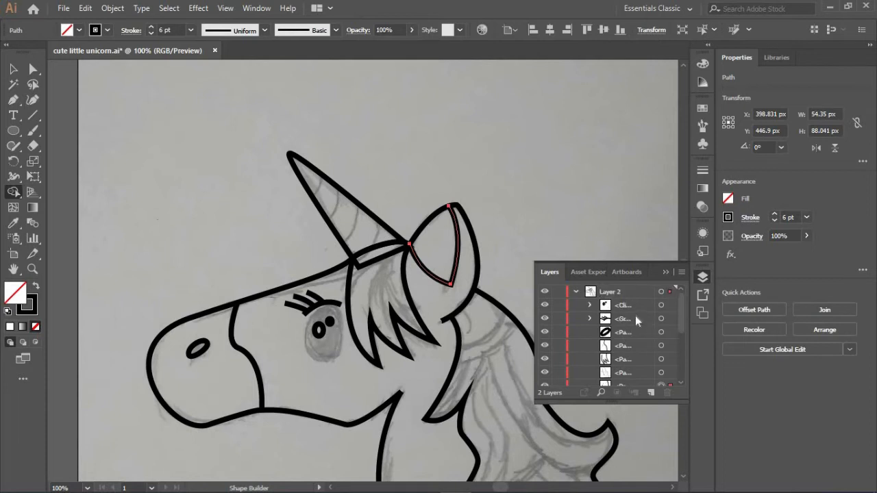
Release the eye's clipping mask and fill the large eye ellipse with magenta.
{"action": "left_click", "coordinate": [661, 305]}
{"action": "right_click", "coordinate": [492, 251]}
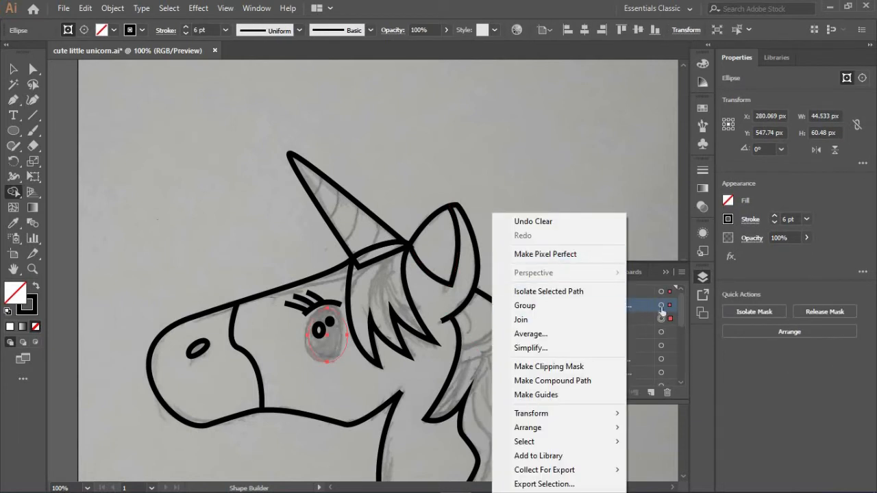
{"action": "left_click", "coordinate": [661, 311]}
{"action": "left_click", "coordinate": [659, 309]}
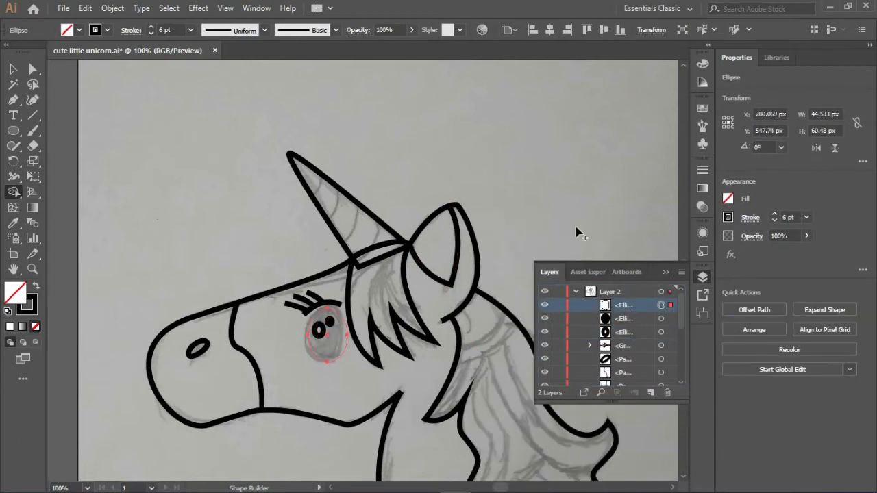
{"action": "left_click", "coordinate": [727, 198]}
{"action": "left_click", "coordinate": [657, 226]}
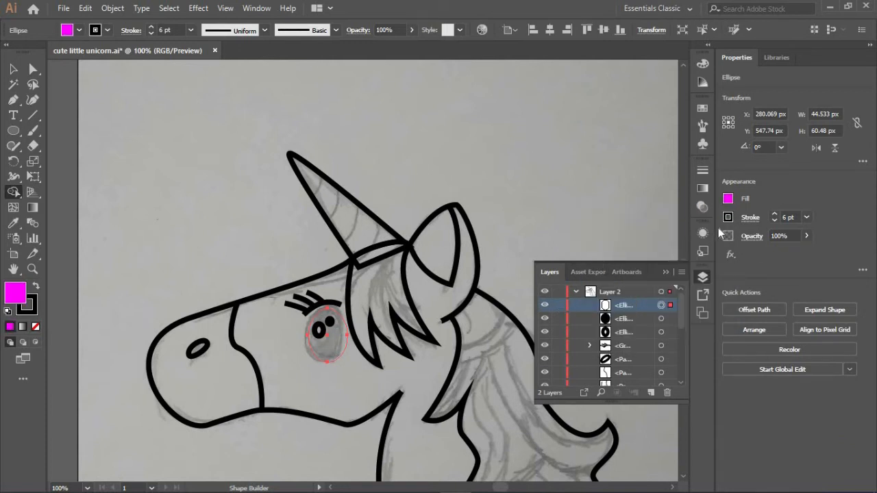
Try masking with the large eye ellipse again and moving it, and undo both changes.
{"action": "key", "text": "ctrl+7"}
{"action": "key", "text": "ctrl+z"}
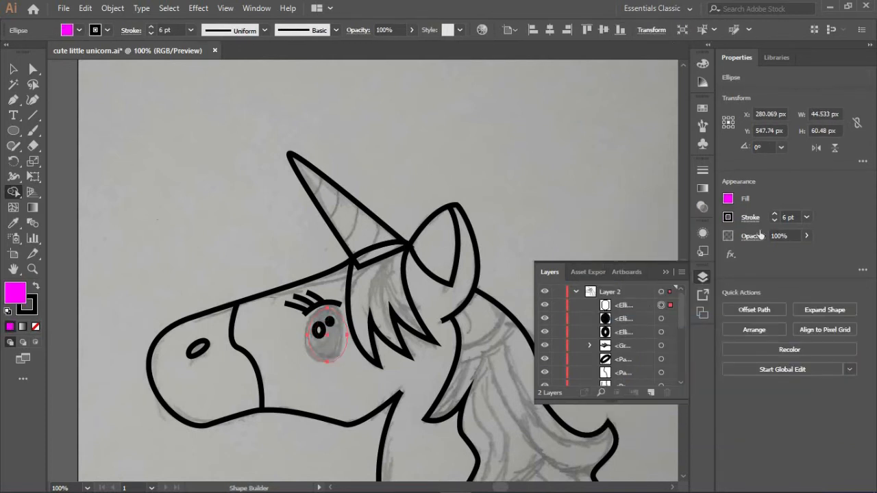
{"action": "key", "text": "v"}
{"action": "left_click_drag", "start_coordinate": [339, 326], "coordinate": [323, 336]}
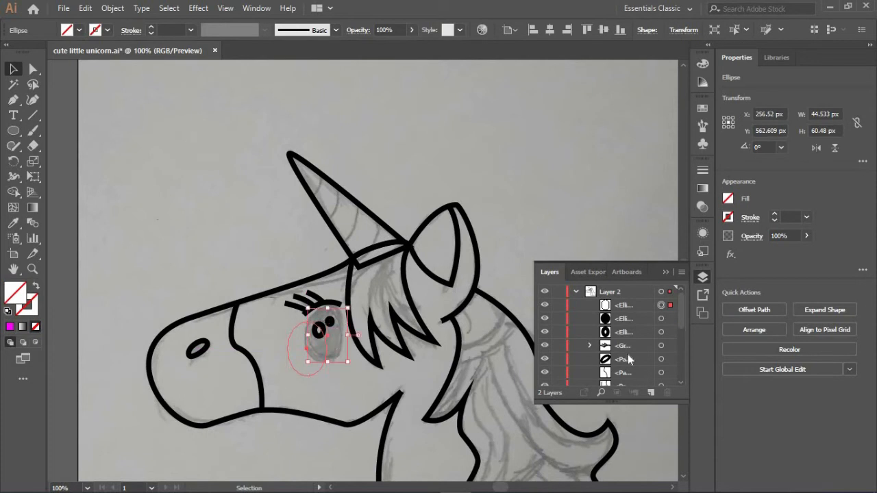
{"action": "key", "text": "ctrl+z"}
Clip the two eye highlights with the large eye ellipse.
{"action": "left_click", "coordinate": [727, 217]}
{"action": "left_click", "coordinate": [612, 258]}
{"action": "key", "text": "ctrl+7"}
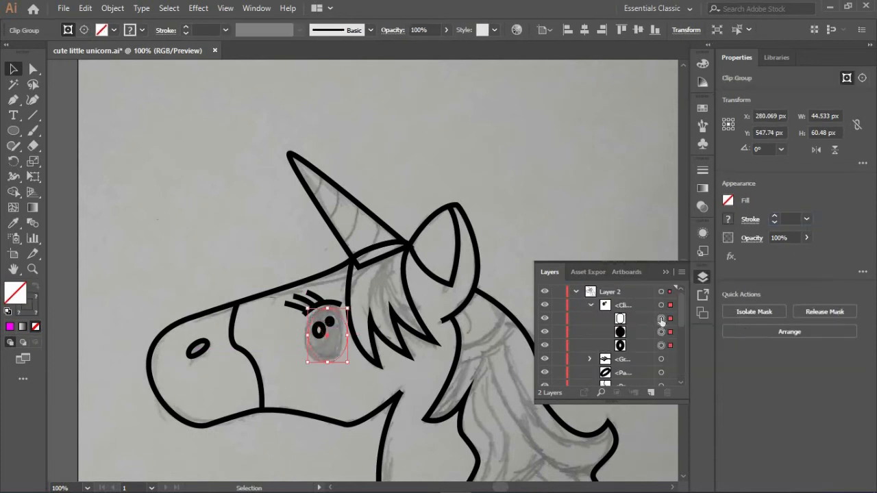
{"action": "left_click", "coordinate": [347, 353]}
{"action": "left_click", "coordinate": [346, 353]}
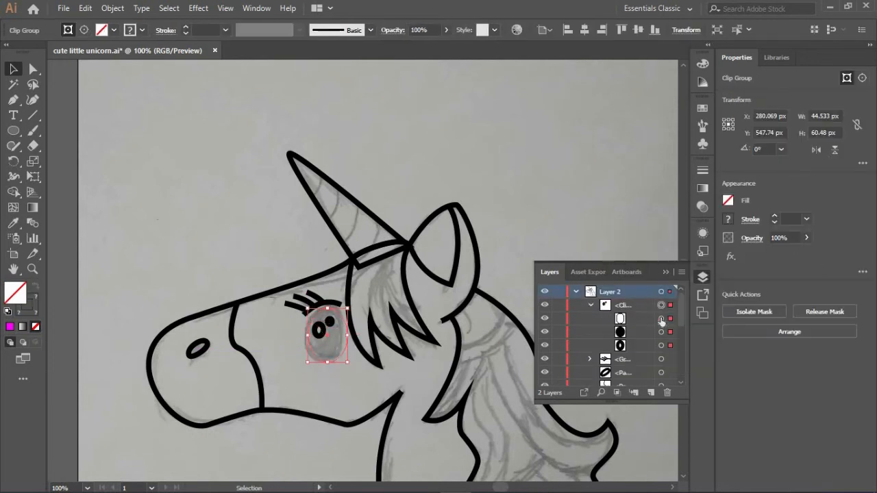
{"action": "right_click", "coordinate": [618, 451]}
{"action": "left_click", "coordinate": [660, 334]}
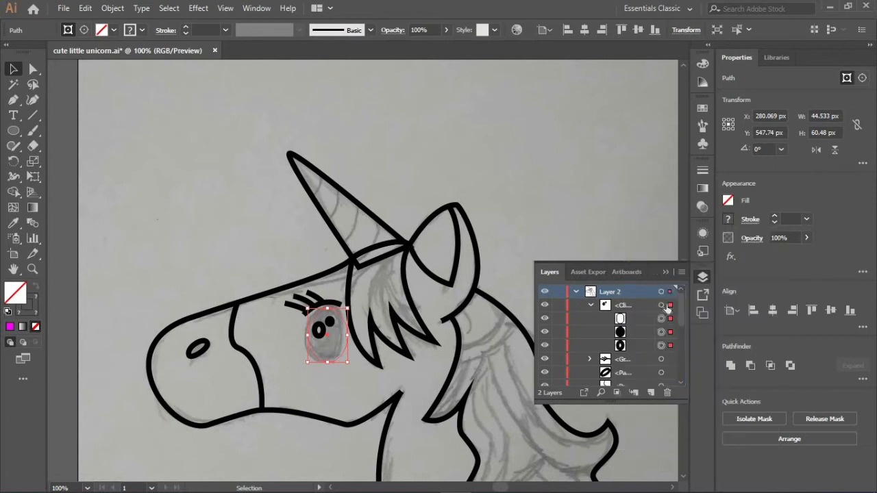
{"action": "left_click", "coordinate": [681, 272]}
{"action": "left_click", "coordinate": [605, 285]}
{"action": "key", "text": "Escape"}
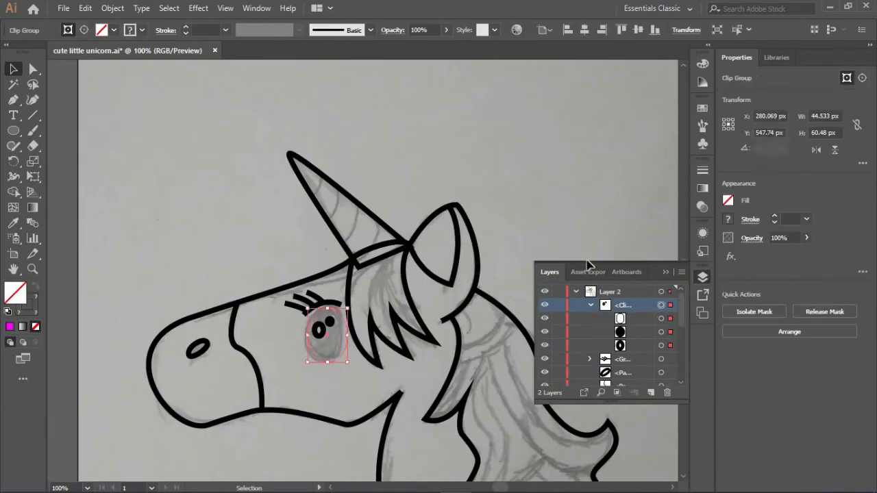
Give the eye's mask ellipse a black 6 pt stroke.
{"action": "left_click", "coordinate": [661, 318]}
{"action": "left_click", "coordinate": [728, 219]}
{"action": "left_click", "coordinate": [624, 265]}
{"action": "double_click", "coordinate": [785, 220]}
{"action": "type", "text": "6"}
{"action": "left_click", "coordinate": [593, 236]}
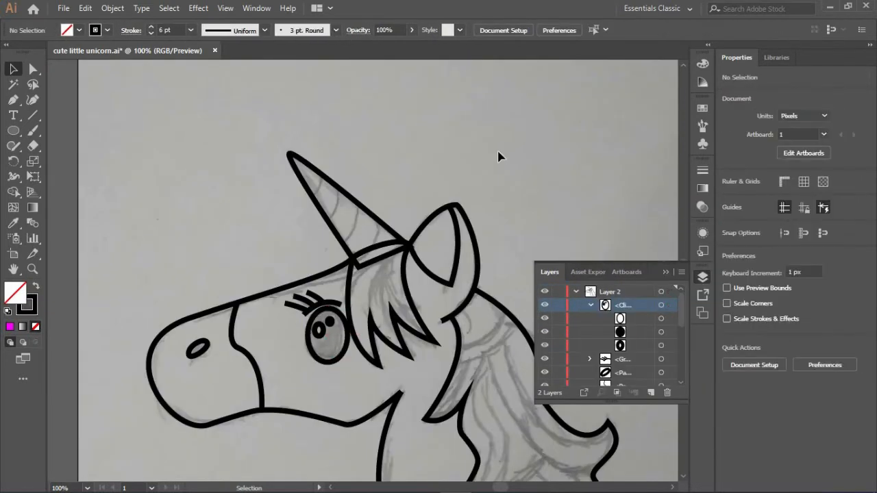
Trim the horn's excess base below the head outline with Shape Builder, and select the mane path.
{"action": "scroll", "coordinate": [498, 157], "scroll_direction": "down", "scroll_amount": 3}
{"action": "key", "text": "ctrl+a"}
{"action": "key", "text": "shift+m"}
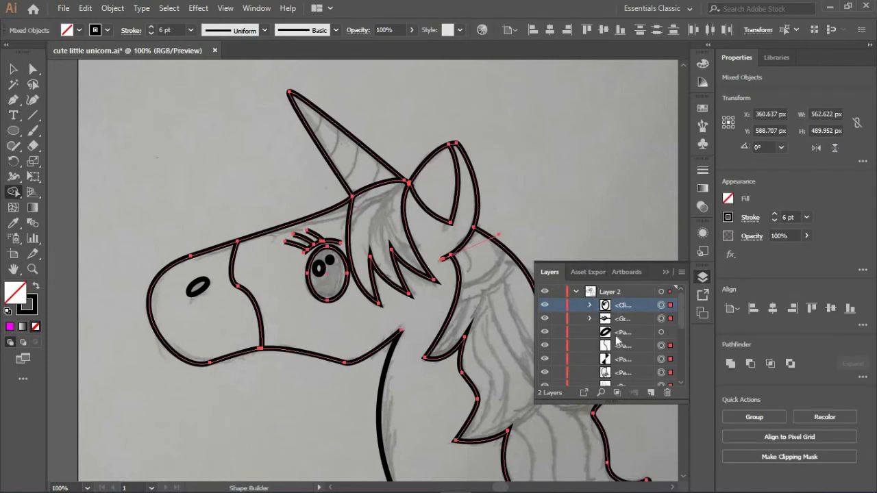
{"action": "scroll", "coordinate": [617, 340], "scroll_direction": "down", "scroll_amount": 1}
{"action": "left_click", "coordinate": [661, 332]}
{"action": "scroll", "coordinate": [596, 205], "scroll_direction": "down", "scroll_amount": 3}
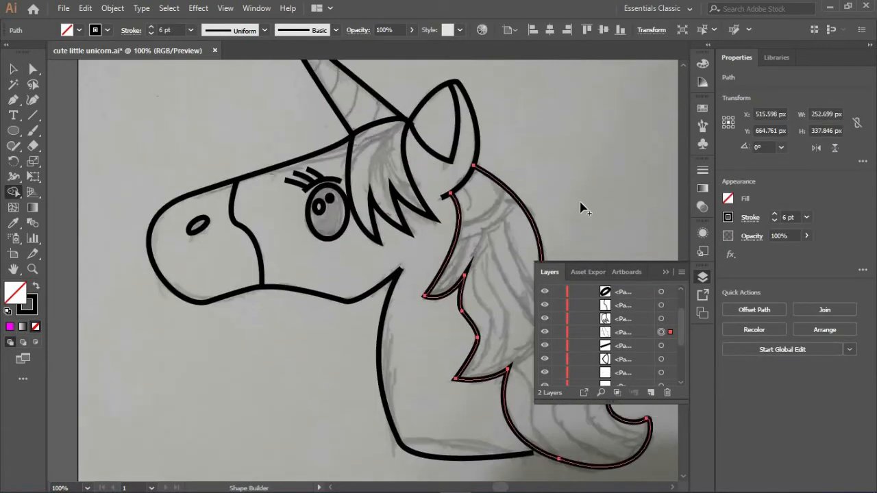
Smooth the jaw's lower curve beneath the eye by adjusting its anchor point.
{"action": "key", "text": "a"}
{"action": "left_click", "coordinate": [348, 303]}
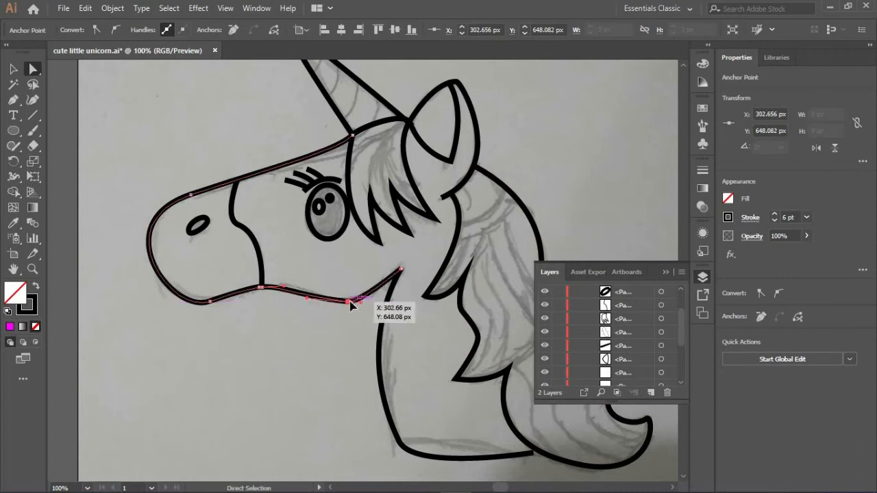
{"action": "left_click", "coordinate": [352, 336]}
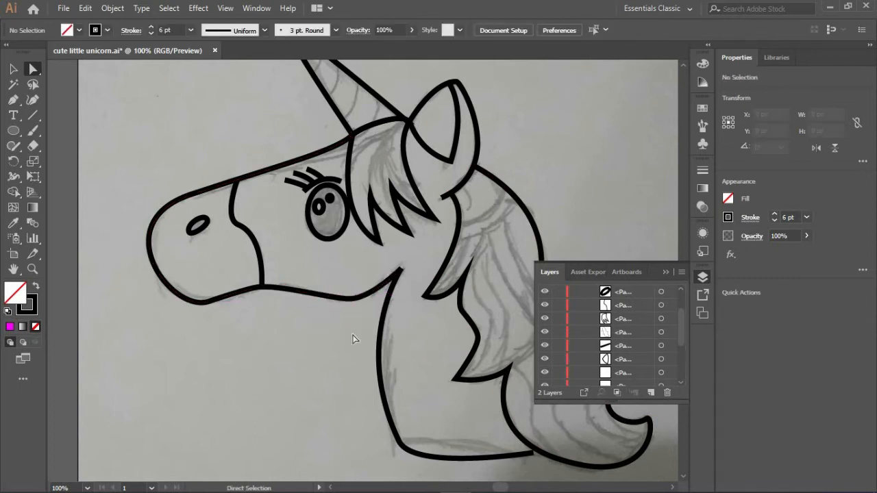
Draw four curved stripes across the horn following the sketch, and select them together with the horn.
{"action": "scroll", "coordinate": [329, 274], "scroll_direction": "up", "scroll_amount": 6}
{"action": "left_click", "coordinate": [300, 199]}
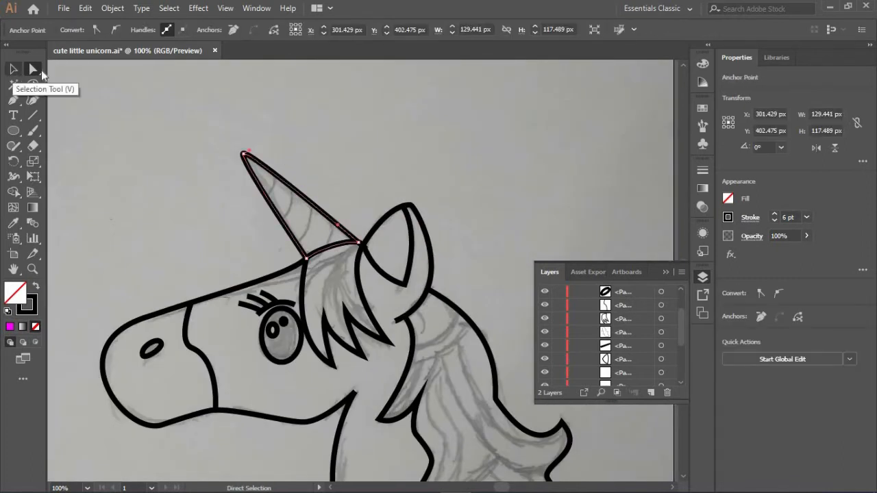
{"action": "key", "text": "ctrl+shift+a"}
{"action": "left_click", "coordinate": [276, 177]}
{"action": "mouse_move", "coordinate": [266, 194]}
{"action": "left_mouse_down"}
{"action": "mouse_move", "coordinate": [259, 205]}
{"action": "mouse_move", "coordinate": [265, 238]}
{"action": "mouse_move", "coordinate": [268, 226]}
{"action": "mouse_move", "coordinate": [308, 234]}
{"action": "mouse_move", "coordinate": [313, 226]}
{"action": "mouse_move", "coordinate": [331, 239]}
{"action": "left_mouse_up"}
{"action": "key", "text": "ctrl+shift+a"}
{"action": "left_click", "coordinate": [294, 189]}
{"action": "left_click", "coordinate": [33, 71]}
{"action": "key", "text": "v"}
{"action": "left_click", "coordinate": [325, 229]}
{"action": "left_click_drag", "start_coordinate": [218, 178], "coordinate": [369, 222]}
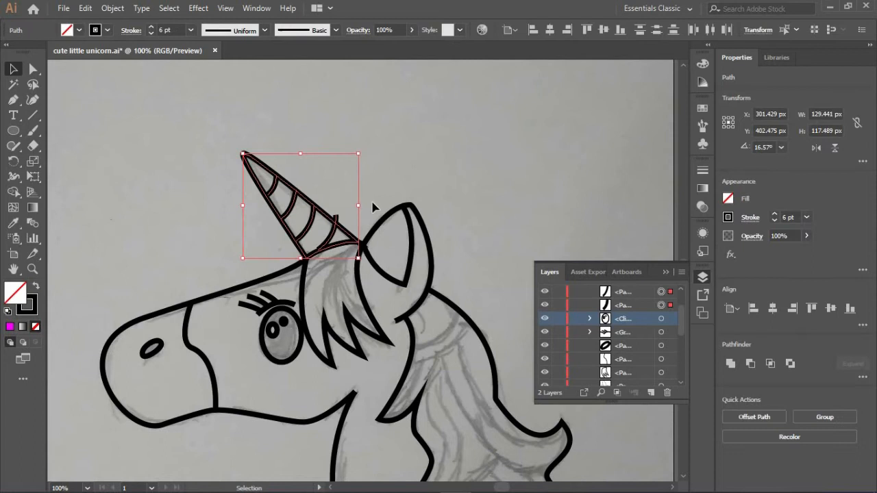
Try to delete the stray leftover paths, including the tiny one where the horn meets the ear.
{"action": "scroll", "coordinate": [659, 329], "scroll_direction": "down", "scroll_amount": 2}
{"action": "left_click", "coordinate": [661, 345]}
{"action": "scroll", "coordinate": [535, 210], "scroll_direction": "down", "scroll_amount": 5}
{"action": "left_click", "coordinate": [657, 349], "text": "shift"}
{"action": "left_click", "coordinate": [660, 358]}
{"action": "key", "text": "Delete"}
{"action": "scroll", "coordinate": [660, 352], "scroll_direction": "up", "scroll_amount": 3}
{"action": "left_click", "coordinate": [661, 318]}
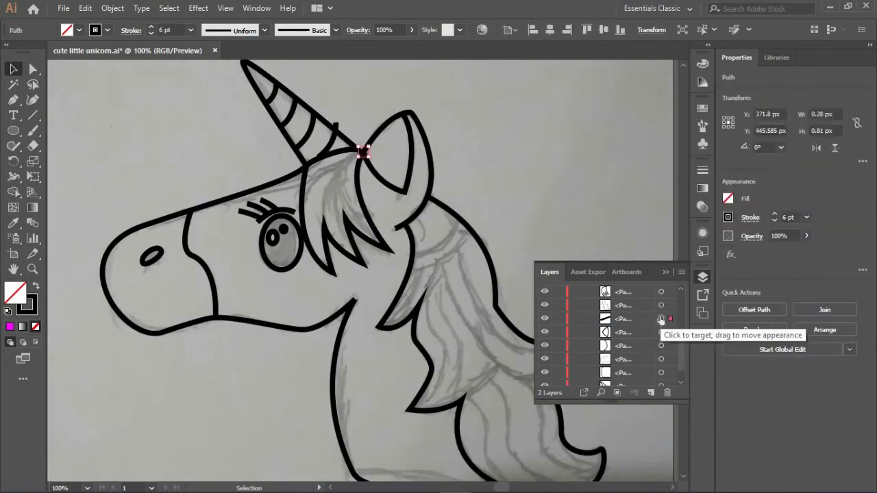
{"action": "key", "text": "Delete"}
Identify the ear paths by selecting them one at a time and hide the inner ear outline.
{"action": "left_click", "coordinate": [661, 332]}
{"action": "left_click", "coordinate": [661, 345]}
{"action": "left_click", "coordinate": [660, 332]}
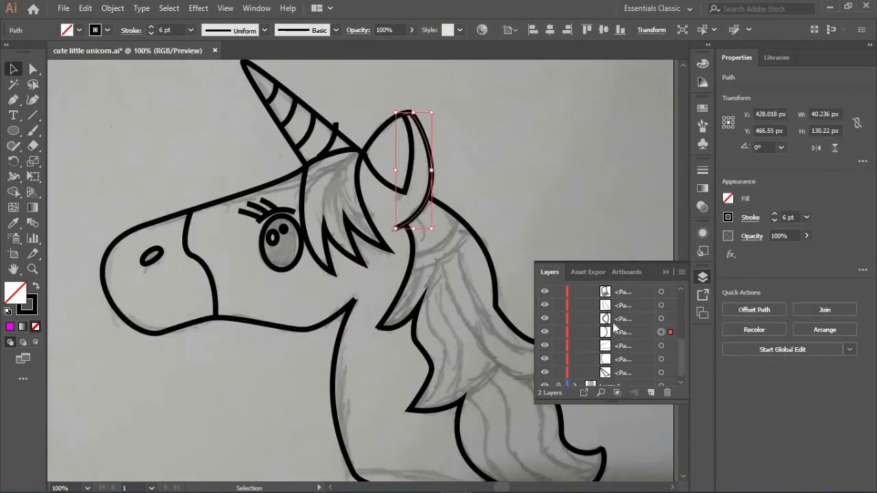
{"action": "left_click", "coordinate": [545, 319]}
{"action": "scroll", "coordinate": [603, 322], "scroll_direction": "up", "scroll_amount": 5}
Cut the four curved horn stripes out of the drawing.
{"action": "left_click", "coordinate": [661, 305]}
{"action": "left_click", "coordinate": [660, 319], "text": "shift"}
{"action": "left_click", "coordinate": [660, 332], "text": "shift"}
{"action": "left_click", "coordinate": [659, 343], "text": "shift"}
{"action": "key", "text": "Delete"}
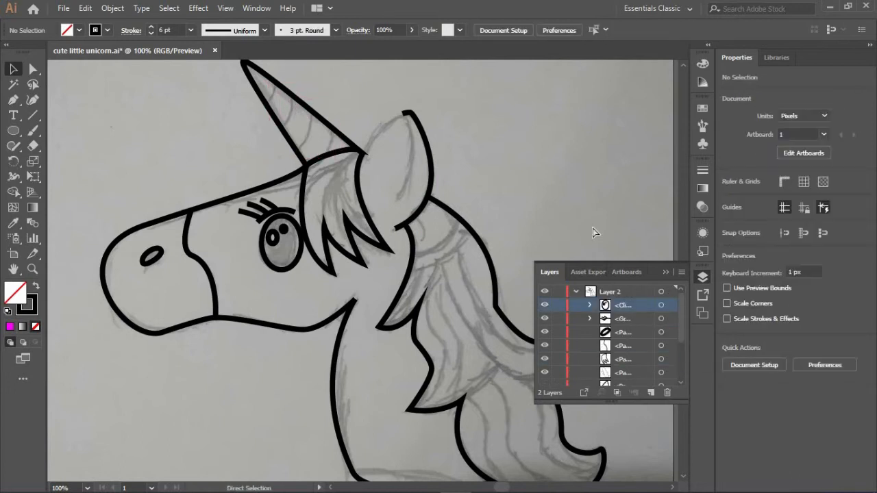
Undo the recent edits back through the stray-path deletions and the jaw adjustment.
{"action": "key", "text": "ctrl+z"}
{"action": "key", "text": "ctrl+z"}
{"action": "key", "text": "ctrl+z"}
{"action": "key", "text": "ctrl+z"}
{"action": "key", "text": "ctrl+z"}
{"action": "key", "text": "ctrl+z"}
{"action": "scroll", "coordinate": [660, 325], "scroll_direction": "down", "scroll_amount": 5}
{"action": "scroll", "coordinate": [660, 325], "scroll_direction": "up", "scroll_amount": 2}
{"action": "key", "text": "ctrl+z"}
{"action": "key", "text": "ctrl+z"}
{"action": "key", "text": "ctrl+z"}
{"action": "key", "text": "ctrl+z"}
{"action": "key", "text": "ctrl+z"}
{"action": "key", "text": "ctrl+z"}
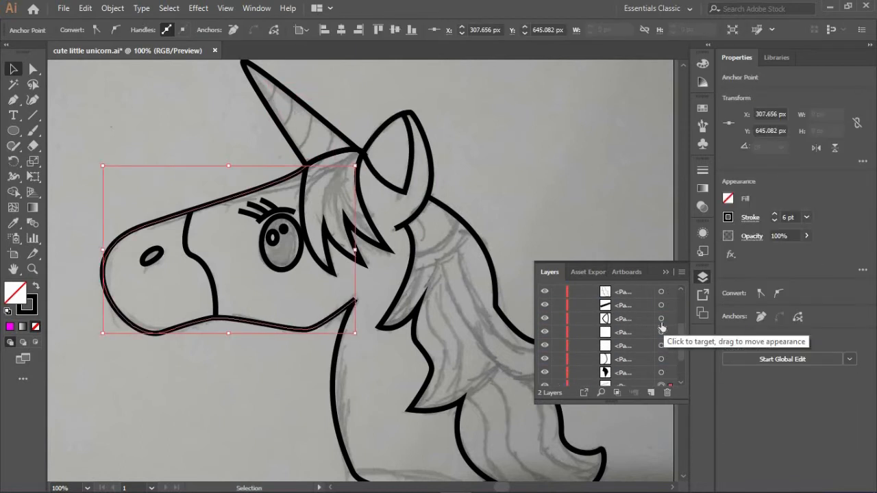
{"action": "key", "text": "ctrl+z"}
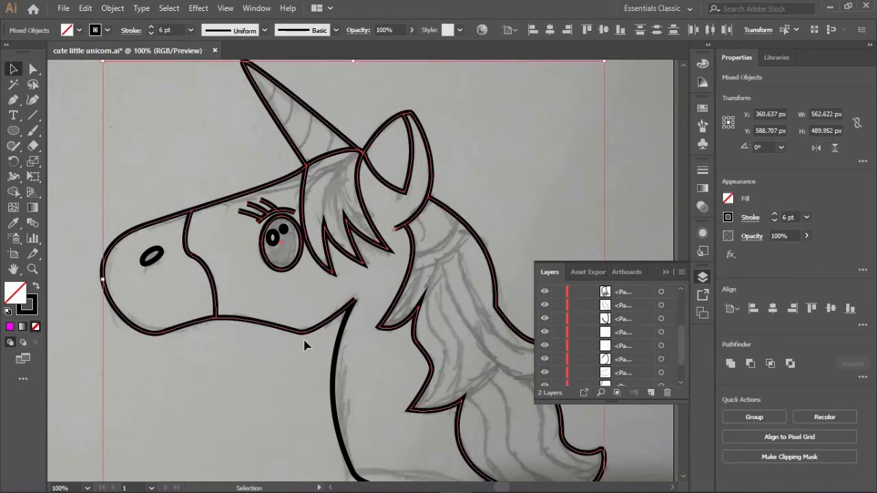
Paste the four curved stripes and place them across the horn.
{"action": "key", "text": "ctrl+v"}
{"action": "left_click_drag", "start_coordinate": [355, 263], "coordinate": [292, 119]}
{"action": "scroll", "coordinate": [648, 343], "scroll_direction": "down", "scroll_amount": 5}
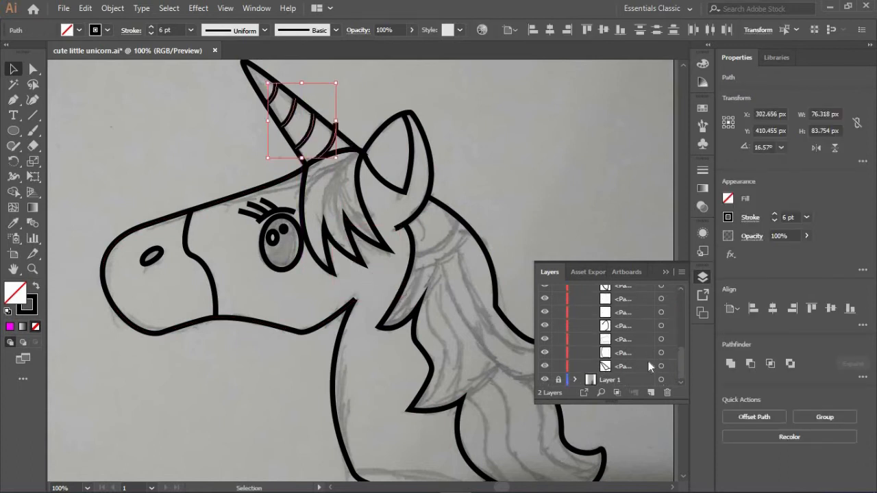
Bring the horn path above the stripes and clip the stripes to the horn outline with a clipping mask.
{"action": "left_click", "coordinate": [660, 366], "text": "shift"}
{"action": "scroll", "coordinate": [662, 329], "scroll_direction": "up", "scroll_amount": 8}
{"action": "scroll", "coordinate": [661, 328], "scroll_direction": "down", "scroll_amount": 8}
{"action": "mouse_move", "coordinate": [644, 366]}
{"action": "left_mouse_down"}
{"action": "mouse_move", "coordinate": [637, 288]}
{"action": "mouse_move", "coordinate": [635, 296]}
{"action": "left_mouse_up"}
{"action": "right_click", "coordinate": [555, 202]}
{"action": "left_click", "coordinate": [594, 340]}
Give the horn's clipping path a black 6 pt stroke.
{"action": "left_click", "coordinate": [590, 305]}
{"action": "left_click", "coordinate": [660, 318]}
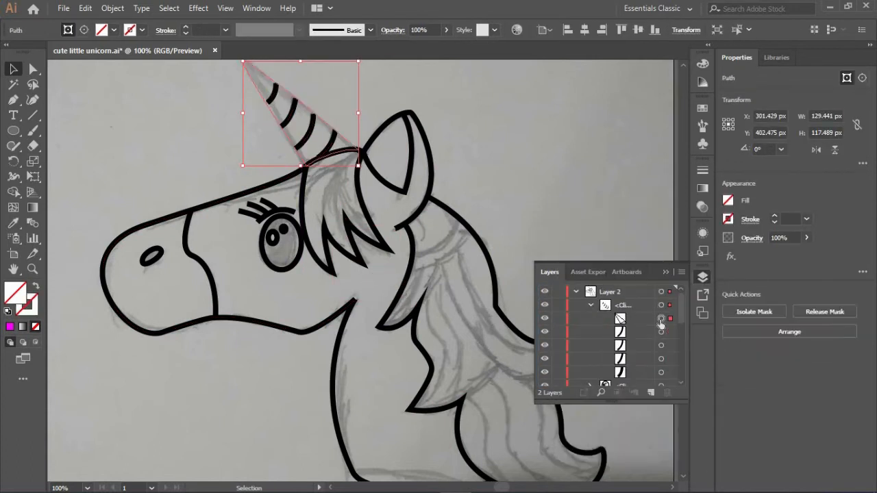
{"action": "left_click", "coordinate": [727, 218]}
{"action": "left_click", "coordinate": [616, 255]}
{"action": "left_click", "coordinate": [789, 219]}
Smooth the jaw's lower curve beneath the eye by adjusting its anchor point and handles.
{"action": "scroll", "coordinate": [633, 323], "scroll_direction": "down", "scroll_amount": 2}
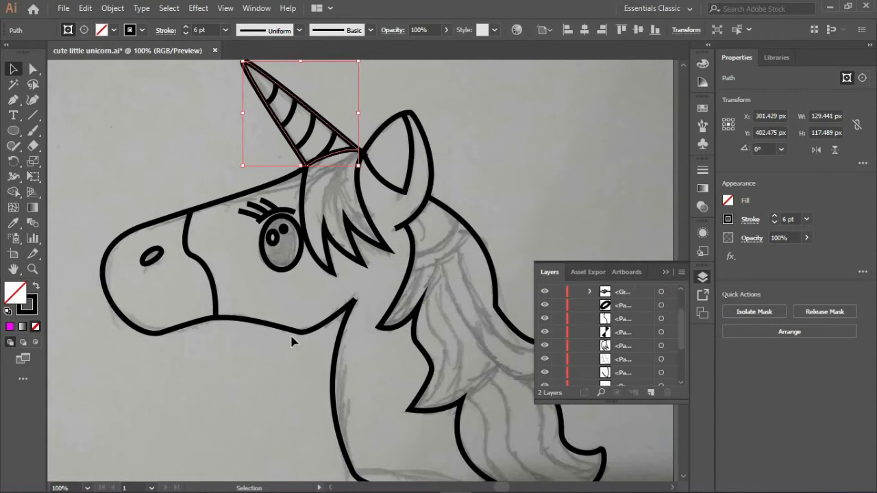
{"action": "left_click", "coordinate": [295, 333]}
{"action": "key", "text": "a"}
{"action": "left_click", "coordinate": [300, 333]}
{"action": "left_click_drag", "start_coordinate": [304, 335], "coordinate": [307, 335]}
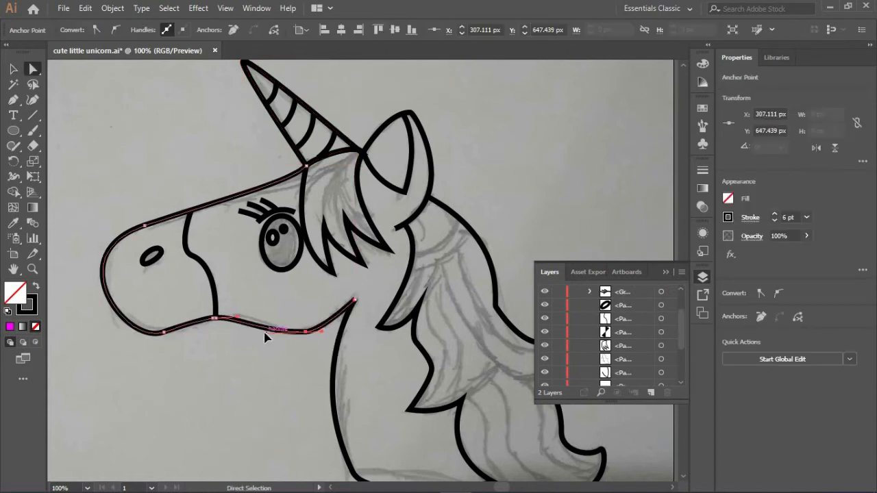
{"action": "left_click", "coordinate": [370, 350]}
Extend the chest line's end to the mane's lower edge and select the neck, ear and mane paths for Shape Builder.
{"action": "scroll", "coordinate": [369, 350], "scroll_direction": "down", "scroll_amount": 3}
{"action": "scroll", "coordinate": [367, 349], "scroll_direction": "up", "scroll_amount": 4}
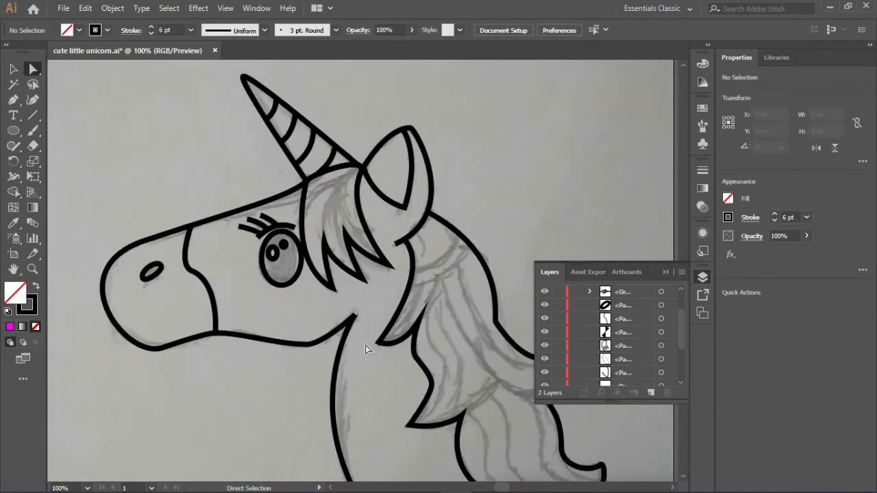
{"action": "left_click_drag", "start_coordinate": [366, 346], "coordinate": [211, 269]}
{"action": "left_click", "coordinate": [333, 423]}
{"action": "left_click", "coordinate": [340, 471]}
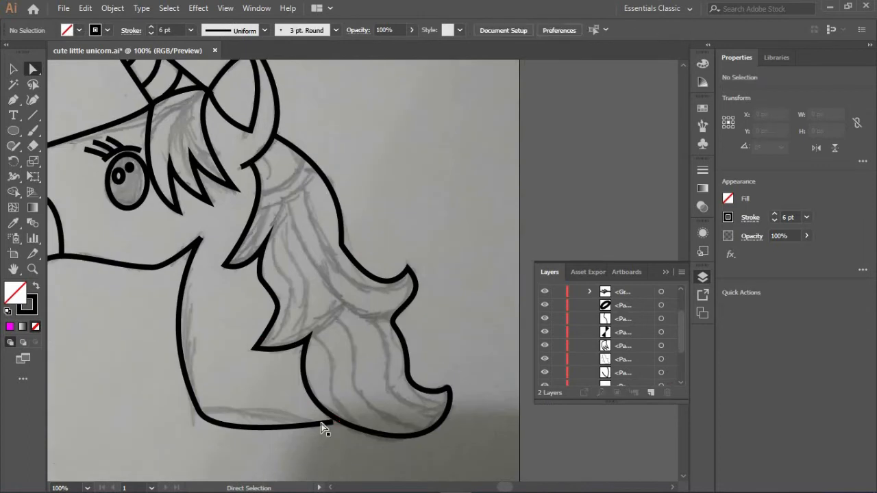
{"action": "left_click", "coordinate": [338, 422]}
{"action": "left_click", "coordinate": [332, 445]}
{"action": "left_click_drag", "start_coordinate": [458, 85], "coordinate": [254, 430]}
{"action": "left_click", "coordinate": [13, 192]}
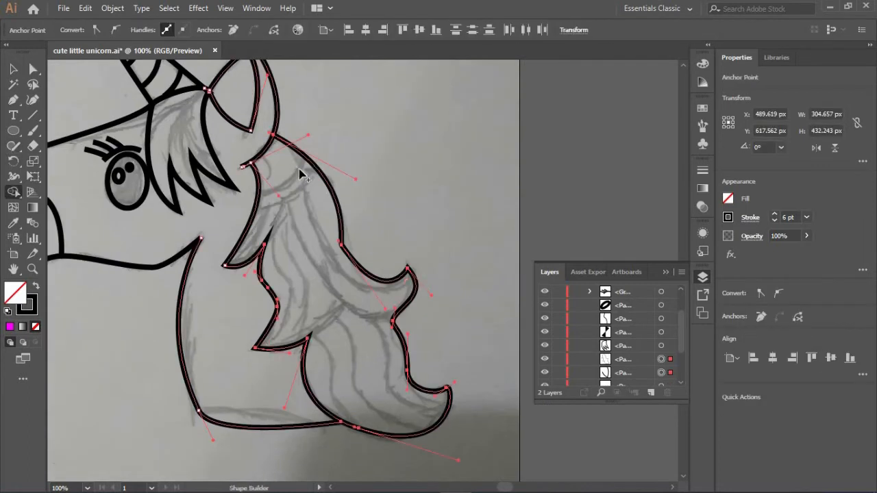
Try to reshape the mane's outer curve by moving its middle anchor point.
{"action": "scroll", "coordinate": [348, 419], "scroll_direction": "up", "scroll_amount": 3}
{"action": "key", "text": "a"}
{"action": "left_click", "coordinate": [327, 428]}
{"action": "scroll", "coordinate": [330, 411], "scroll_direction": "up", "scroll_amount": 5}
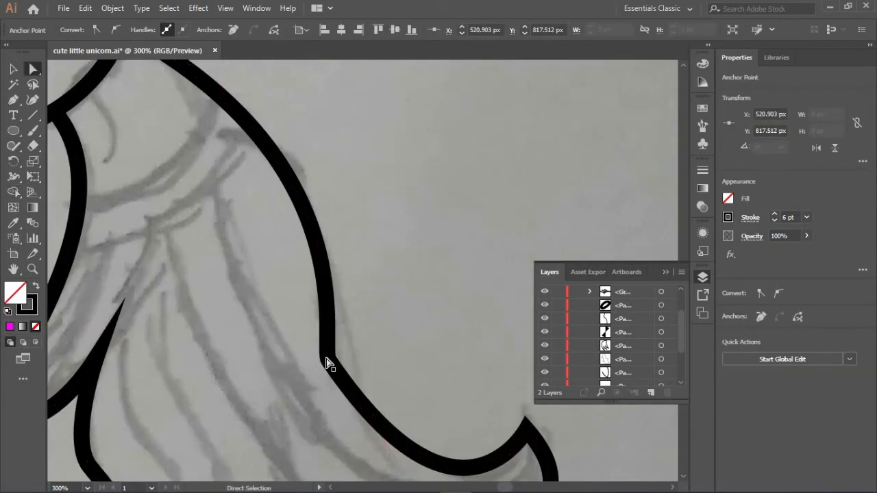
{"action": "left_click_drag", "start_coordinate": [326, 357], "coordinate": [317, 336]}
{"action": "key", "text": "ctrl+z"}
Adjust the mane's outer top anchor so it sits on the ear outline.
{"action": "scroll", "coordinate": [267, 306], "scroll_direction": "up", "scroll_amount": 6}
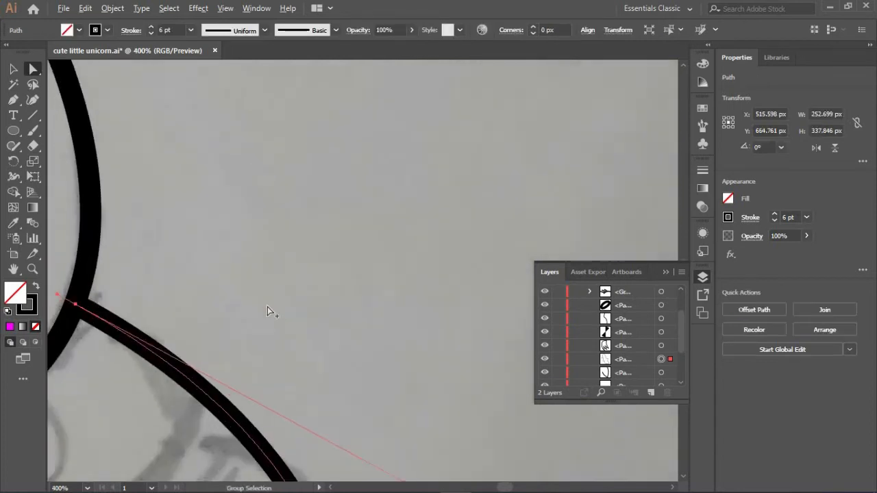
{"action": "scroll", "coordinate": [267, 306], "scroll_direction": "left", "scroll_amount": 4}
{"action": "scroll", "coordinate": [370, 376], "scroll_direction": "up", "scroll_amount": 2}
{"action": "key", "text": "ctrl+shift+a"}
{"action": "left_click_drag", "start_coordinate": [555, 158], "coordinate": [552, 157]}
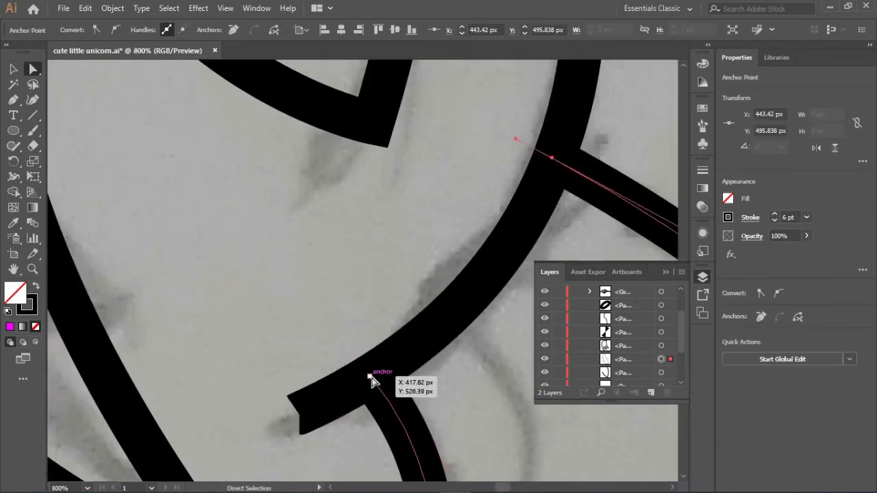
Check the closed regions with Shape Builder and move the chest line's end anchor to X 530.903 px, across the mane's lower outline.
{"action": "key", "text": "ctrl+0"}
{"action": "key", "text": "ctrl+shift+a"}
{"action": "key", "text": "ctrl+a"}
{"action": "key", "text": "shift+m"}
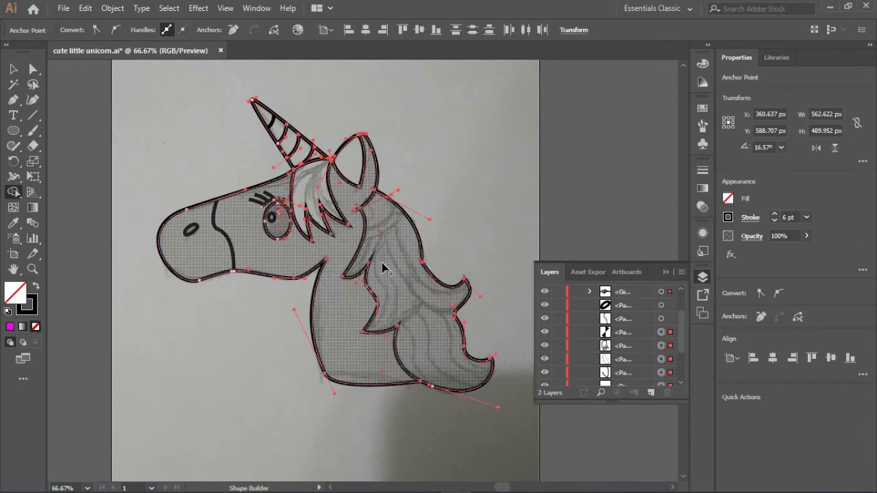
{"action": "scroll", "coordinate": [423, 383], "scroll_direction": "up", "scroll_amount": 4}
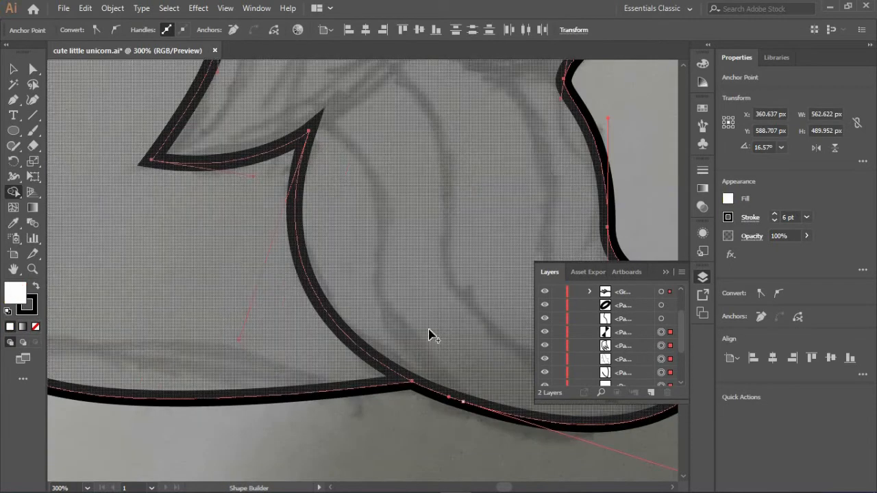
{"action": "left_click", "coordinate": [415, 385], "text": "ctrl"}
{"action": "left_click", "coordinate": [412, 381], "text": "ctrl"}
Move both upper end anchors of the mane path across the ear outline to close the gaps.
{"action": "scroll", "coordinate": [412, 381], "scroll_direction": "up", "scroll_amount": 7}
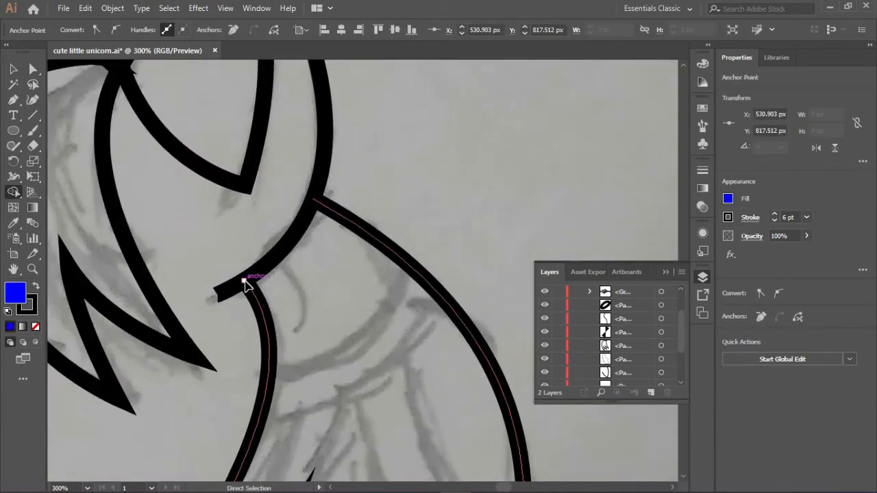
{"action": "left_click_drag", "start_coordinate": [245, 278], "coordinate": [239, 273]}
{"action": "left_click_drag", "start_coordinate": [313, 198], "coordinate": [306, 191]}
Build the mane as a closed blue shape with Shape Builder and apply the tool to the neck region.
{"action": "key", "text": "ctrl+1"}
{"action": "key", "text": "ctrl+a"}
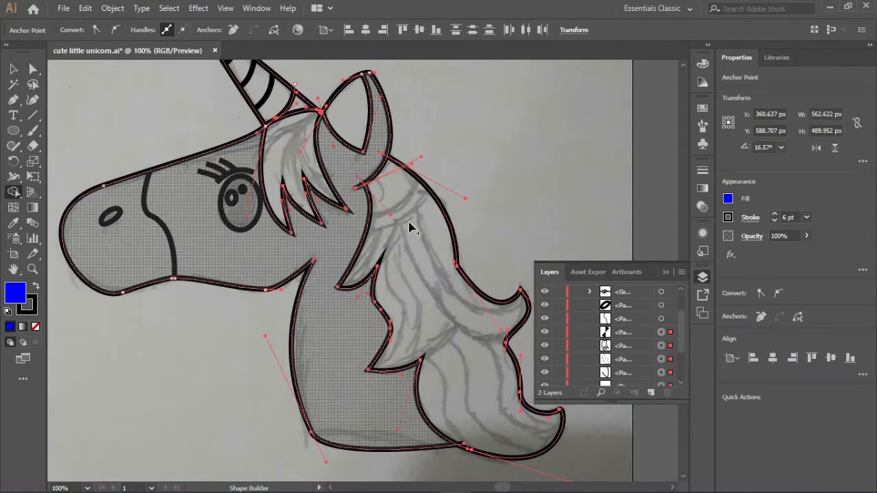
{"action": "left_click", "coordinate": [411, 225]}
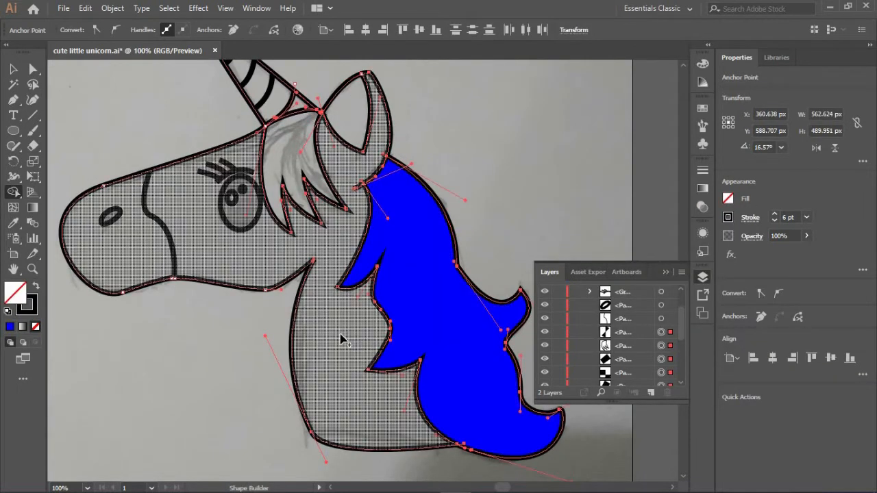
{"action": "left_click", "coordinate": [342, 341]}
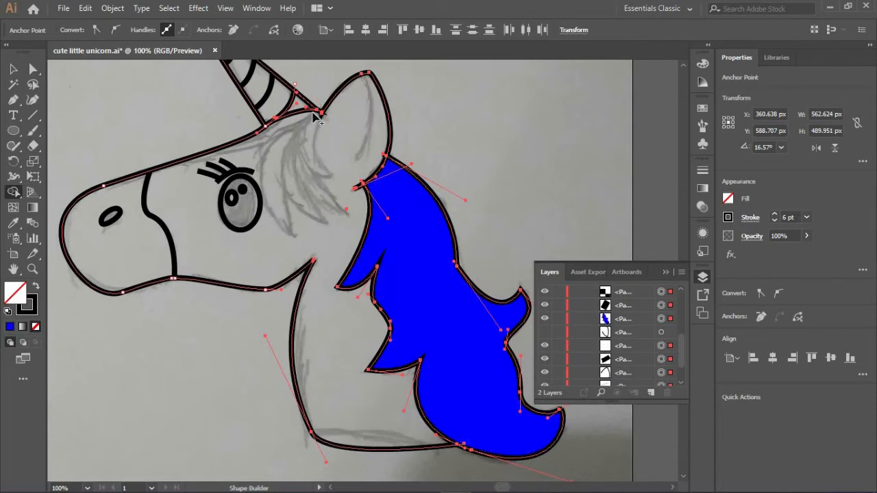
Try to reshape the horn's corner anchor where its base meets the ear outline.
{"action": "key", "text": "a"}
{"action": "scroll", "coordinate": [312, 113], "scroll_direction": "up", "scroll_amount": 3}
{"action": "scroll", "coordinate": [306, 227], "scroll_direction": "up", "scroll_amount": 4}
{"action": "left_click", "coordinate": [285, 313]}
{"action": "scroll", "coordinate": [561, 305], "scroll_direction": "up", "scroll_amount": 4}
{"action": "left_click", "coordinate": [545, 305]}
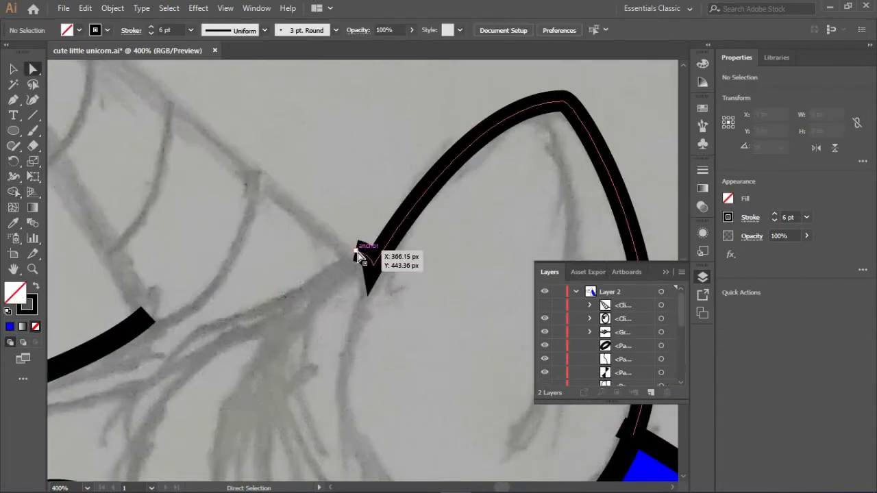
{"action": "left_click", "coordinate": [357, 255]}
{"action": "left_click", "coordinate": [364, 250]}
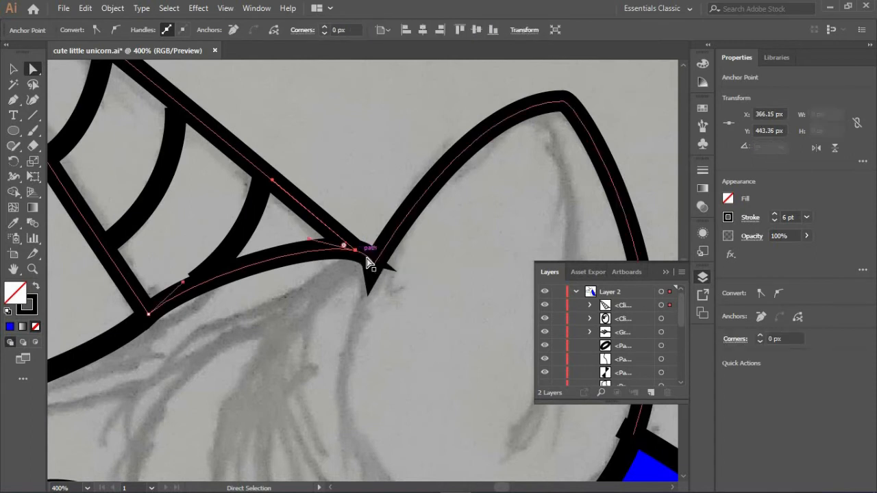
{"action": "left_click_drag", "start_coordinate": [355, 251], "coordinate": [286, 245]}
{"action": "key", "text": "ctrl+z"}
{"action": "key", "text": "ctrl+z"}
{"action": "key", "text": "ctrl+z"}
{"action": "key", "text": "ctrl+z"}
{"action": "key", "text": "ctrl+z"}
Hide the horn and join the forehead outline's end to the ear outline's end with a curved segment.
{"action": "left_click", "coordinate": [544, 305]}
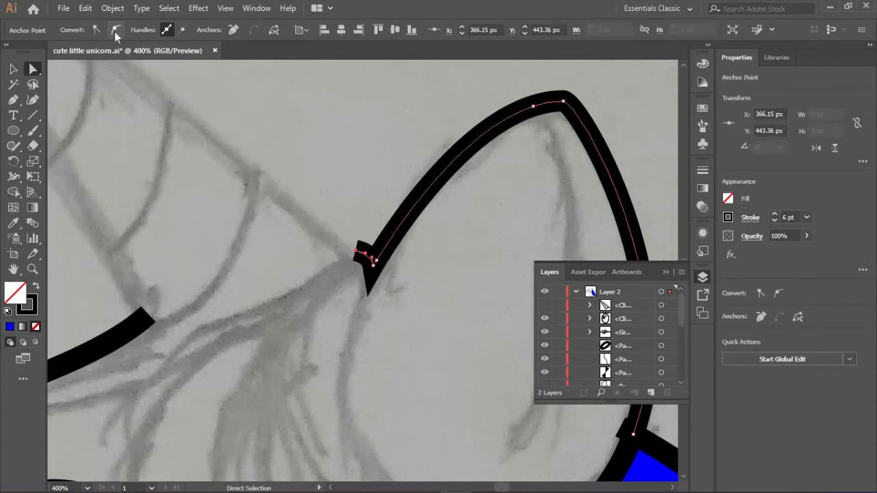
{"action": "left_click", "coordinate": [148, 313]}
{"action": "key", "text": "a"}
{"action": "left_click", "coordinate": [356, 250]}
{"action": "left_click_drag", "start_coordinate": [346, 250], "coordinate": [240, 239]}
{"action": "key", "text": "ctrl+shift+a"}
{"action": "key", "text": "ctrl+0"}
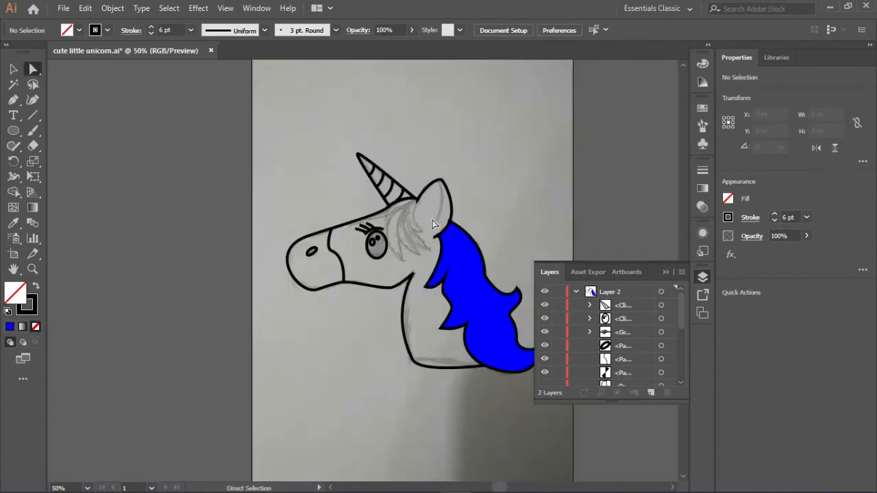
Hide the eye, lashes, nostril and muzzle line, and build the head and neck as one closed shape with Shape Builder.
{"action": "key", "text": "ctrl+a"}
{"action": "key", "text": "shift+m"}
{"action": "left_click_drag", "start_coordinate": [545, 318], "coordinate": [544, 345]}
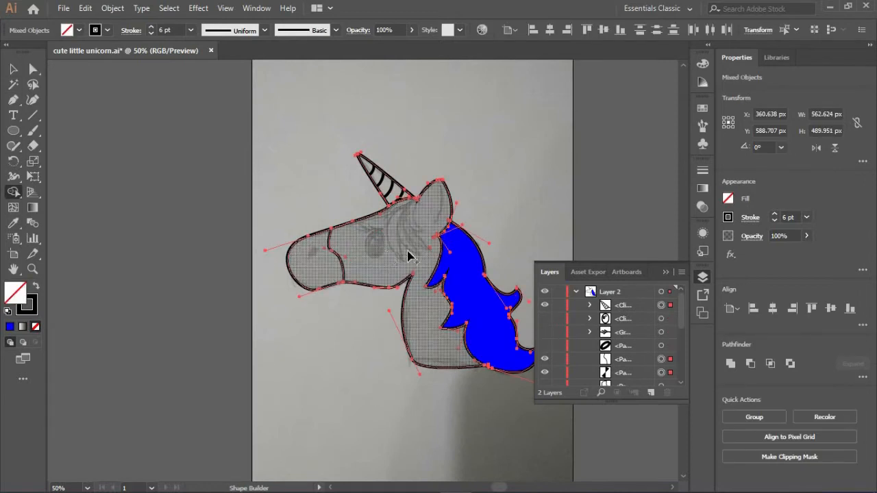
{"action": "scroll", "coordinate": [545, 318], "scroll_direction": "down", "scroll_amount": 1}
{"action": "left_click", "coordinate": [544, 318]}
Delete the leftover path fragments near the mane and body shapes.
{"action": "scroll", "coordinate": [637, 321], "scroll_direction": "up", "scroll_amount": 1}
{"action": "scroll", "coordinate": [637, 321], "scroll_direction": "down", "scroll_amount": 2}
{"action": "left_click", "coordinate": [661, 318]}
{"action": "left_click", "coordinate": [661, 332], "text": "shift"}
{"action": "key", "text": "Delete"}
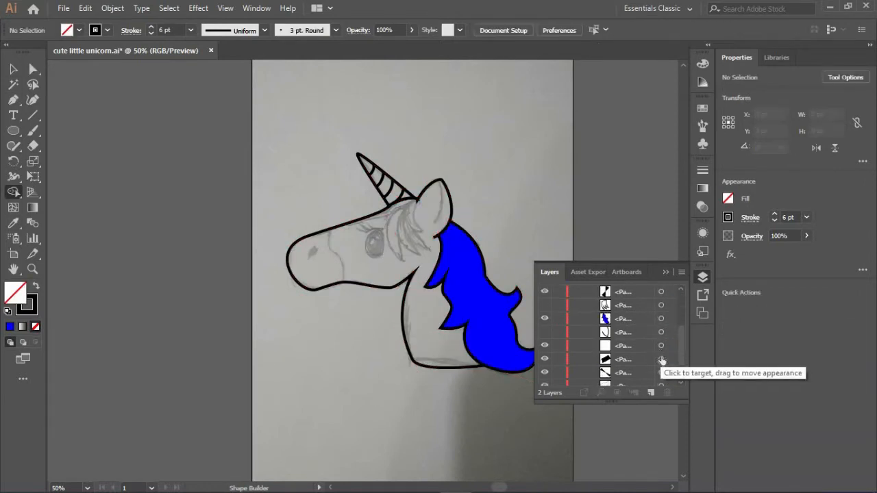
{"action": "left_click", "coordinate": [661, 359]}
{"action": "left_click", "coordinate": [661, 372], "text": "shift"}
{"action": "key", "text": "Delete"}
Try a magenta fill on the mane and toggle the mane path's visibility.
{"action": "left_click", "coordinate": [661, 326]}
{"action": "left_click", "coordinate": [727, 198]}
{"action": "left_click", "coordinate": [756, 267]}
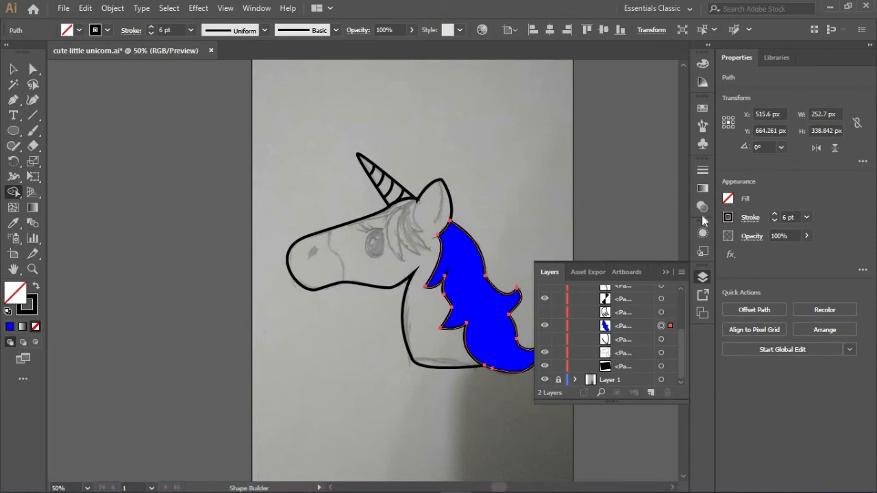
{"action": "left_click", "coordinate": [728, 199]}
{"action": "left_click", "coordinate": [689, 244]}
{"action": "left_click", "coordinate": [545, 327]}
{"action": "double_click", "coordinate": [623, 325]}
{"action": "key", "text": "Escape"}
{"action": "left_click", "coordinate": [545, 326]}
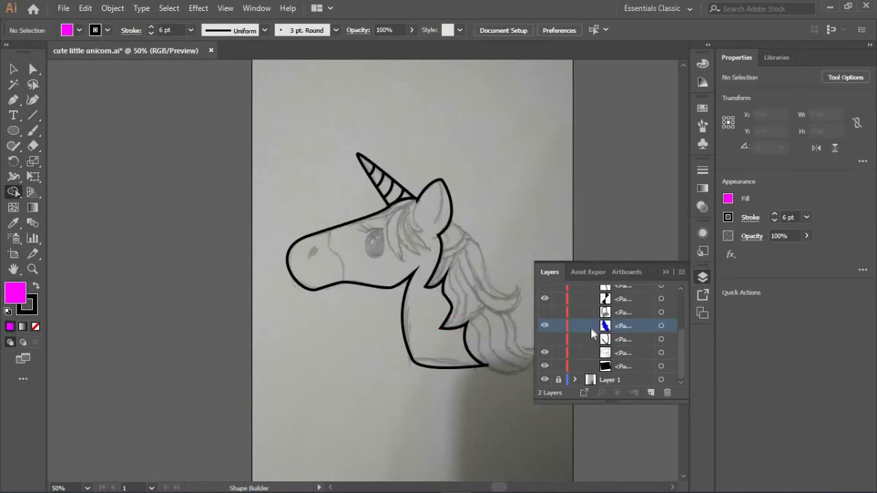
Select the mane shape and set its fill to none.
{"action": "left_click", "coordinate": [13, 69]}
{"action": "left_click", "coordinate": [479, 254]}
{"action": "left_click", "coordinate": [727, 199]}
{"action": "left_click", "coordinate": [591, 244]}
Build the inner ear as a closed shape with Shape Builder and delete the leftover path.
{"action": "scroll", "coordinate": [638, 355], "scroll_direction": "up", "scroll_amount": 1}
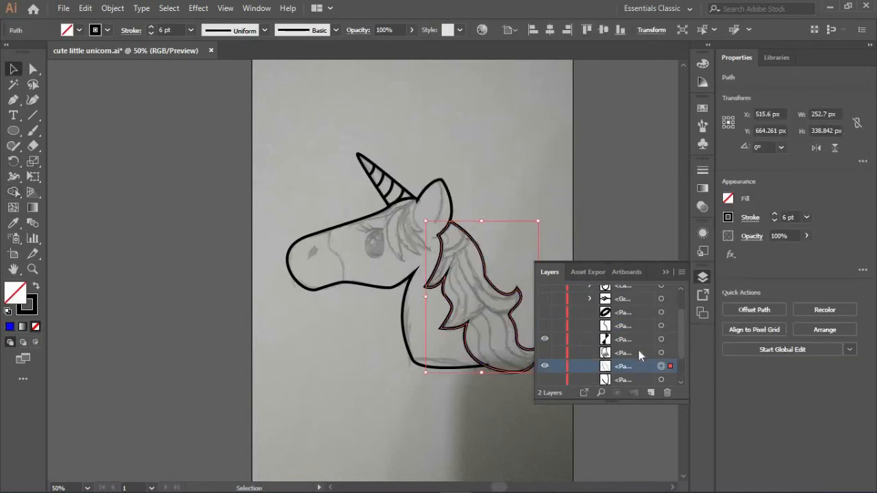
{"action": "scroll", "coordinate": [638, 354], "scroll_direction": "down", "scroll_amount": 1}
{"action": "key", "text": "ctrl+a"}
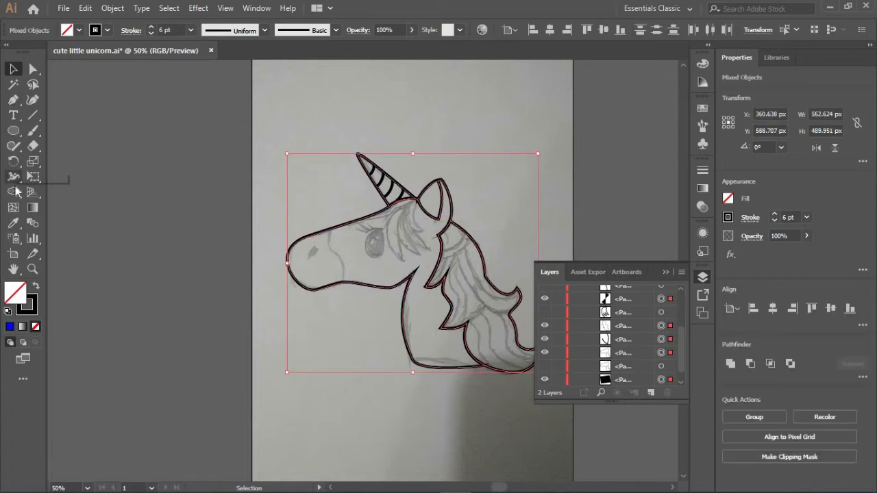
{"action": "left_click", "coordinate": [13, 192]}
{"action": "left_click", "coordinate": [429, 200]}
{"action": "left_click", "coordinate": [661, 340]}
{"action": "key", "text": "Delete"}
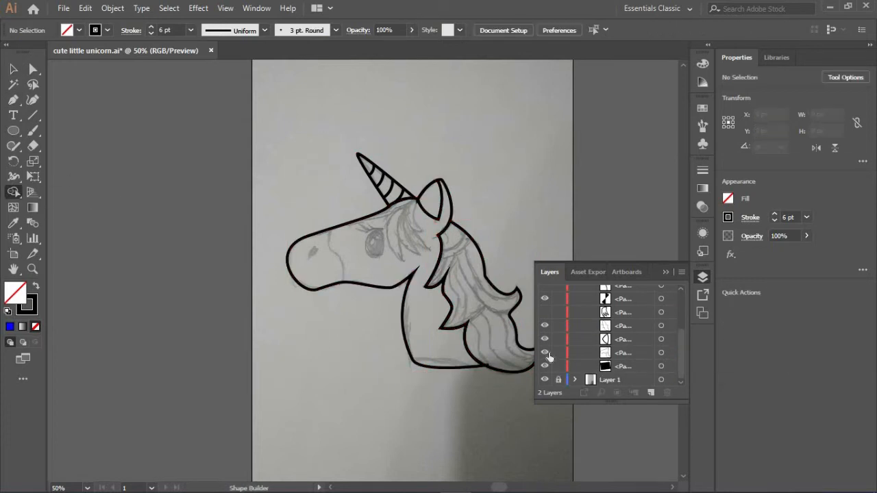
Show the hidden eye, lashes, nostril, muzzle line and forelock, and fill the head-and-neck shape with white.
{"action": "scroll", "coordinate": [548, 321], "scroll_direction": "up", "scroll_amount": 5}
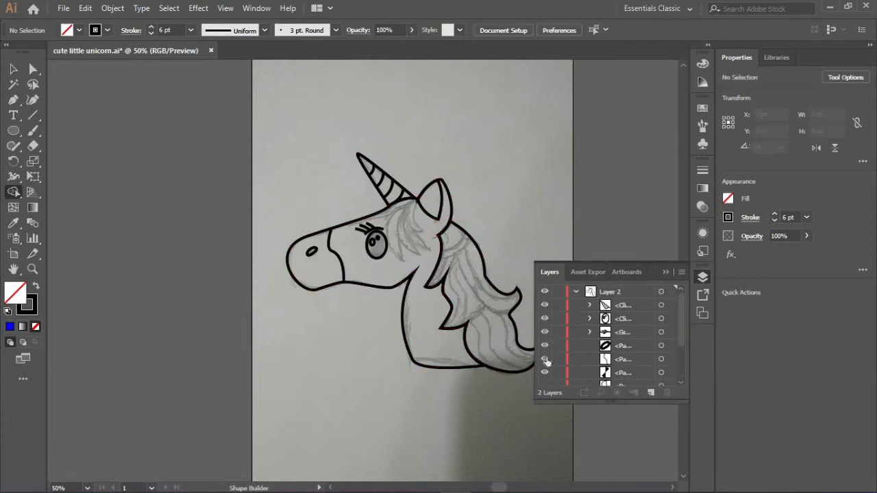
{"action": "scroll", "coordinate": [643, 354], "scroll_direction": "down", "scroll_amount": 1}
{"action": "left_click", "coordinate": [661, 366]}
{"action": "left_click", "coordinate": [728, 198]}
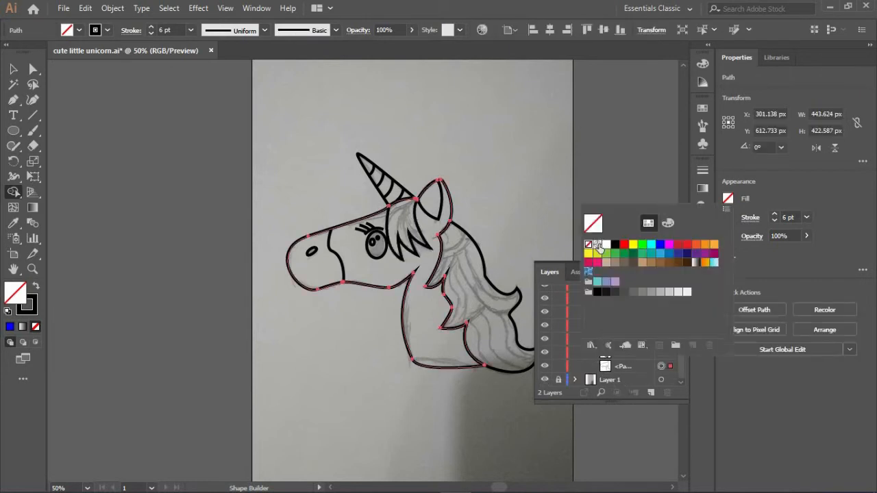
{"action": "left_click", "coordinate": [606, 246]}
{"action": "left_click", "coordinate": [13, 68]}
{"action": "left_click", "coordinate": [660, 366]}
{"action": "left_click", "coordinate": [727, 198]}
{"action": "left_click", "coordinate": [606, 246]}
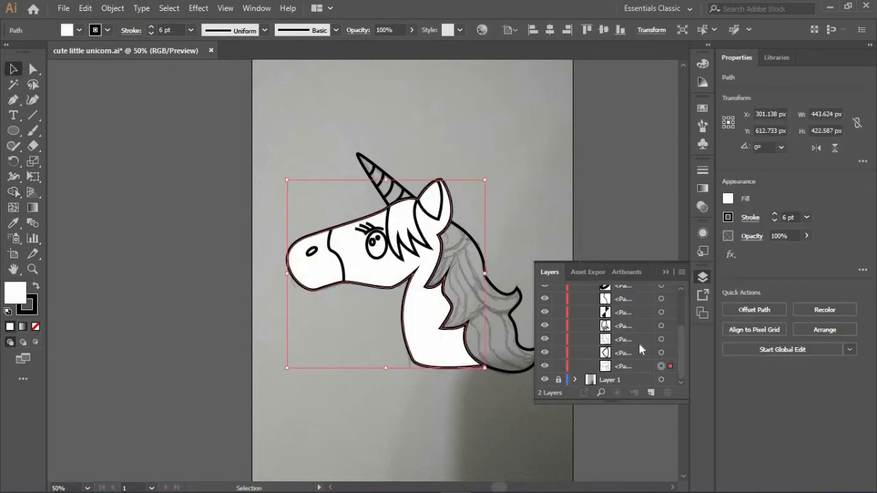
Fill the unicorn's eye with black.
{"action": "scroll", "coordinate": [638, 343], "scroll_direction": "up", "scroll_amount": 5}
{"action": "left_click", "coordinate": [661, 318]}
{"action": "left_click", "coordinate": [727, 200]}
{"action": "left_click", "coordinate": [617, 246]}
Fill the two small eye highlights with white and remove their stroke.
{"action": "left_click", "coordinate": [661, 346]}
{"action": "left_click", "coordinate": [661, 359], "text": "shift"}
{"action": "left_click", "coordinate": [727, 200]}
{"action": "left_click", "coordinate": [606, 246]}
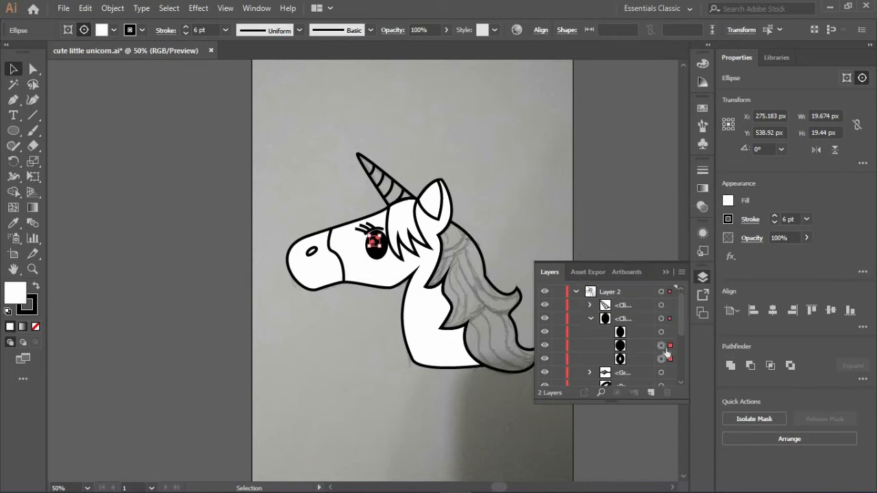
{"action": "left_click", "coordinate": [727, 219]}
{"action": "left_click", "coordinate": [585, 264]}
{"action": "left_click", "coordinate": [616, 233]}
{"action": "left_click", "coordinate": [590, 319]}
Swap the nostril's fill and stroke to make it solid black with no stroke.
{"action": "left_click", "coordinate": [661, 345]}
{"action": "left_click", "coordinate": [727, 218]}
{"action": "left_click", "coordinate": [584, 263]}
{"action": "key", "text": "ctrl+z"}
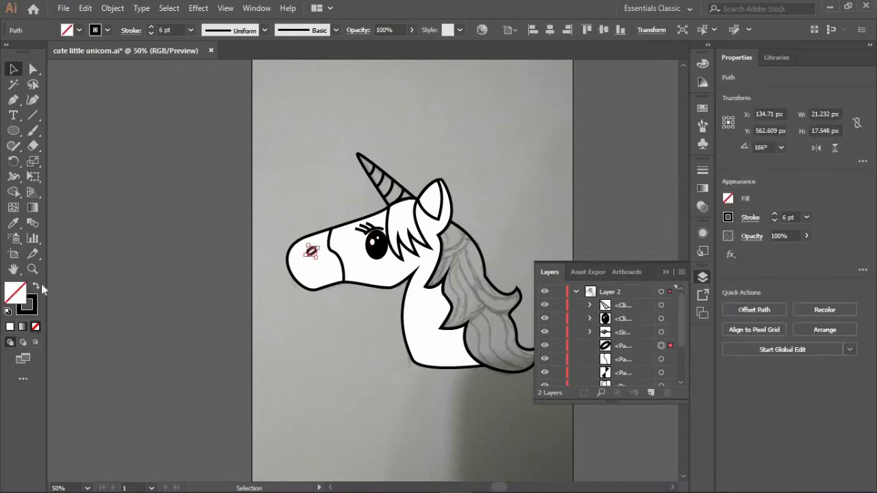
{"action": "left_click", "coordinate": [36, 285]}
{"action": "left_click", "coordinate": [553, 203]}
Try a magenta fill on the forelock shape.
{"action": "scroll", "coordinate": [554, 203], "scroll_direction": "down", "scroll_amount": 1}
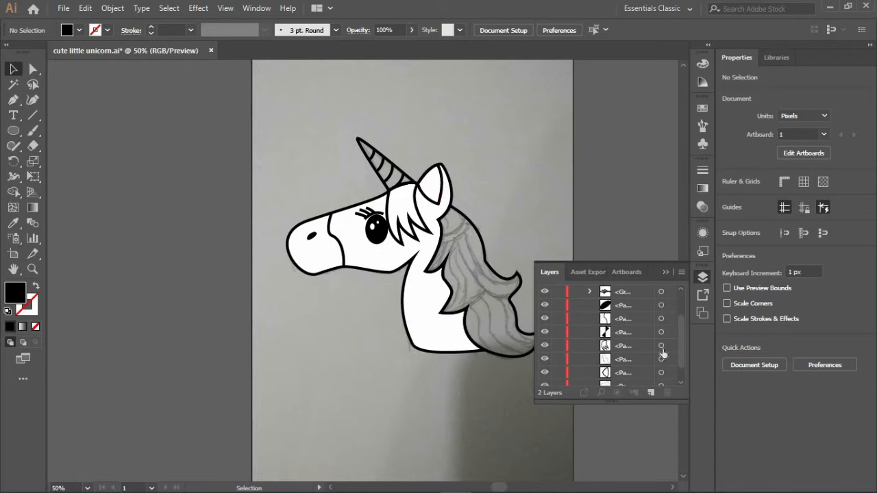
{"action": "left_click", "coordinate": [661, 345]}
{"action": "left_click", "coordinate": [727, 198]}
{"action": "left_click", "coordinate": [658, 246]}
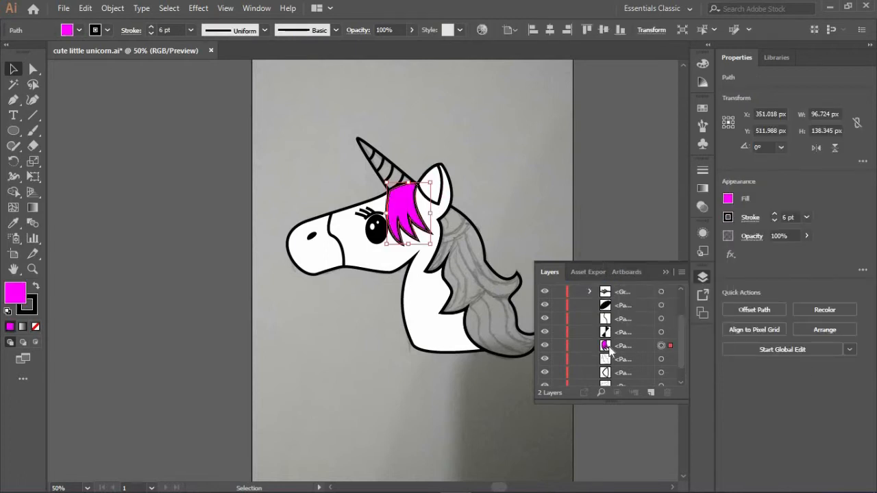
Set the forelock's fill to none and hide the head-and-neck shape.
{"action": "scroll", "coordinate": [622, 355], "scroll_direction": "down", "scroll_amount": 1}
{"action": "left_click", "coordinate": [661, 340]}
{"action": "left_click", "coordinate": [661, 325]}
{"action": "left_click", "coordinate": [727, 198]}
{"action": "left_click", "coordinate": [586, 244]}
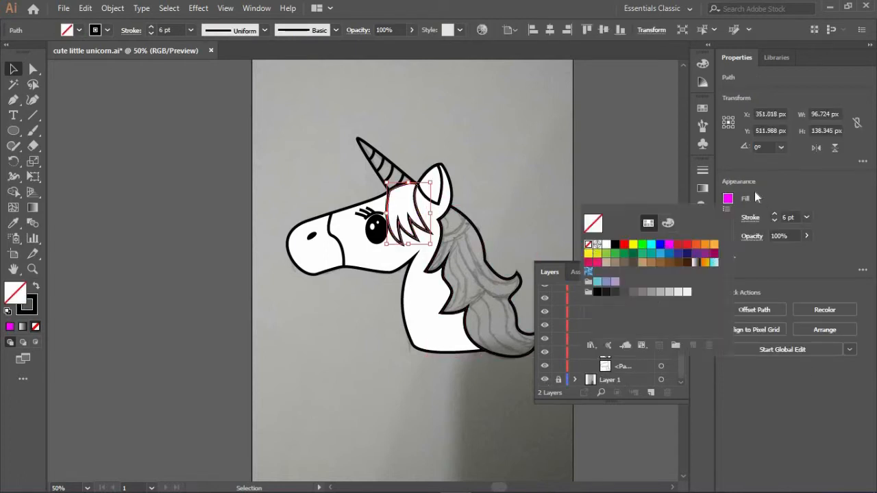
{"action": "left_click", "coordinate": [755, 198]}
{"action": "left_click", "coordinate": [544, 366]}
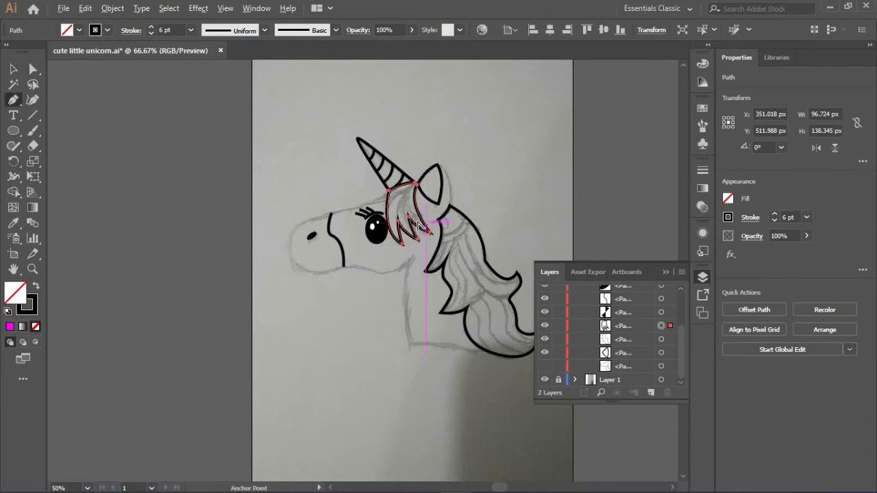
Draw a straight strand line with the Pen tool from the forelock's first inner notch up into the forelock.
{"action": "scroll", "coordinate": [419, 226], "scroll_direction": "up", "scroll_amount": 3}
{"action": "left_click", "coordinate": [325, 211]}
{"action": "left_click", "coordinate": [330, 117]}
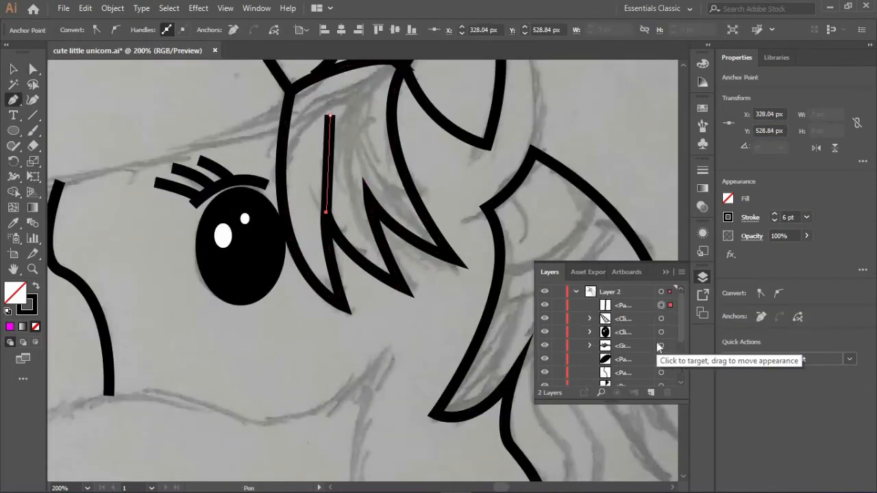
Try to make a clipping mask from the strand line and the forelock path in their current stacking order.
{"action": "scroll", "coordinate": [656, 345], "scroll_direction": "down", "scroll_amount": 1}
{"action": "left_click", "coordinate": [661, 358], "text": "shift"}
{"action": "right_click", "coordinate": [563, 177]}
{"action": "left_click", "coordinate": [603, 298]}
{"action": "key", "text": "v"}
{"action": "left_click", "coordinate": [302, 193]}
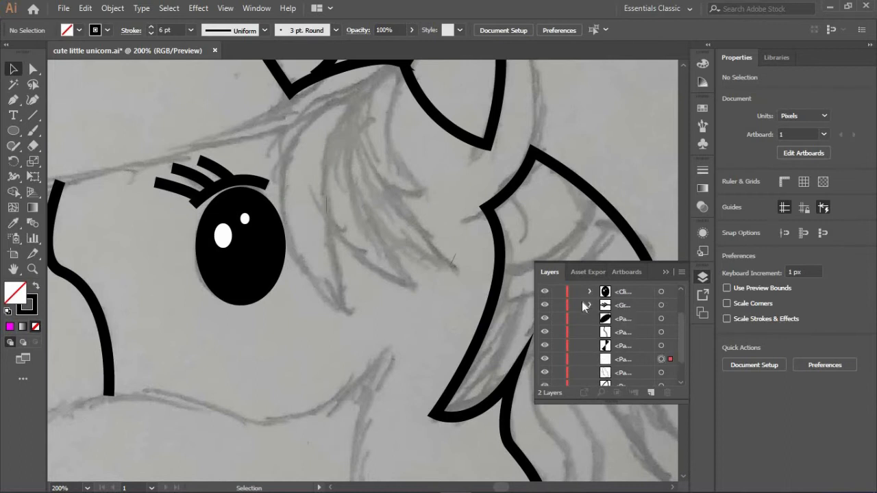
{"action": "key", "text": "ctrl+z"}
Move the forelock path above the strand line and make a clipping mask from the two.
{"action": "left_click_drag", "start_coordinate": [623, 359], "coordinate": [643, 299]}
{"action": "right_click", "coordinate": [615, 176]}
{"action": "left_click", "coordinate": [655, 315]}
Give the forelock's clipping path no fill and a 6 pt black stroke.
{"action": "left_click", "coordinate": [661, 318]}
{"action": "left_click", "coordinate": [728, 200]}
{"action": "left_click", "coordinate": [615, 246]}
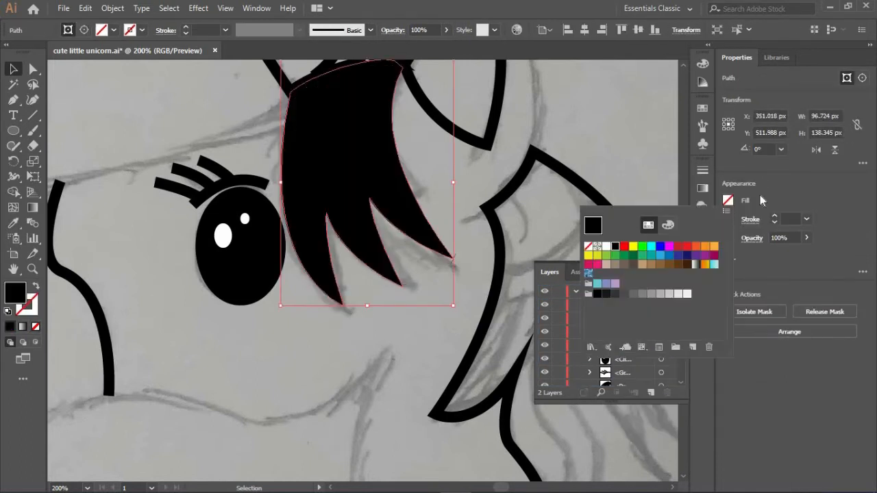
{"action": "left_click", "coordinate": [760, 195]}
{"action": "left_click", "coordinate": [727, 219]}
{"action": "left_click", "coordinate": [614, 263]}
{"action": "left_click", "coordinate": [727, 200]}
{"action": "left_click", "coordinate": [588, 246]}
{"action": "left_click", "coordinate": [788, 218]}
{"action": "type", "text": "6"}
{"action": "key", "text": "Return"}
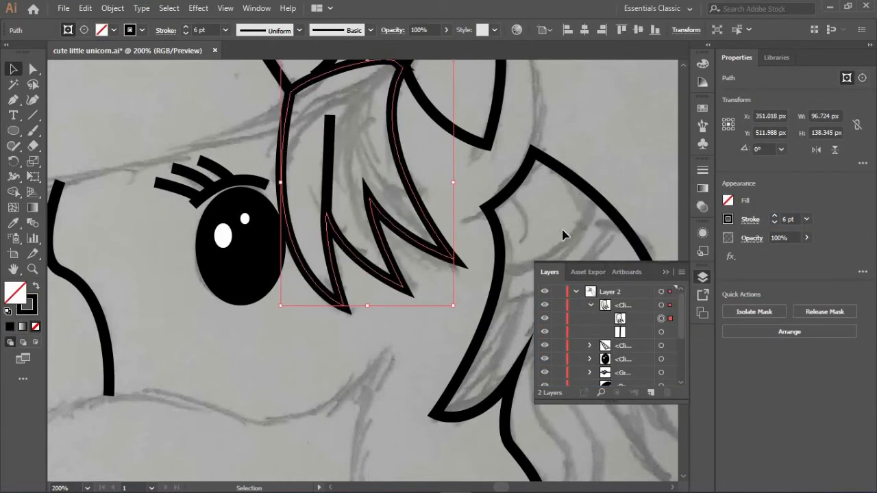
Isolate the forelock clip group and bend its straight strand line into a gentle curve that follows the sketch.
{"action": "scroll", "coordinate": [389, 231], "scroll_direction": "up", "scroll_amount": 1}
{"action": "double_click", "coordinate": [329, 207]}
{"action": "left_click", "coordinate": [668, 332]}
{"action": "key", "text": "a"}
{"action": "left_click", "coordinate": [329, 161]}
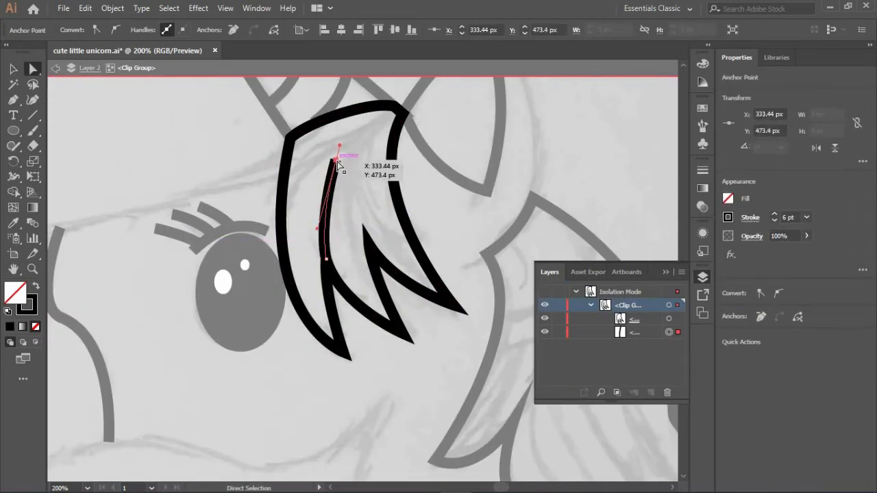
{"action": "left_click_drag", "start_coordinate": [336, 161], "coordinate": [337, 169]}
{"action": "left_click_drag", "start_coordinate": [318, 236], "coordinate": [323, 251]}
Duplicate the curved strand onto the forelock's second notch and adjust its upper anchor and curve handle.
{"action": "scroll", "coordinate": [321, 251], "scroll_direction": "up", "scroll_amount": 2}
{"action": "left_click", "coordinate": [366, 231]}
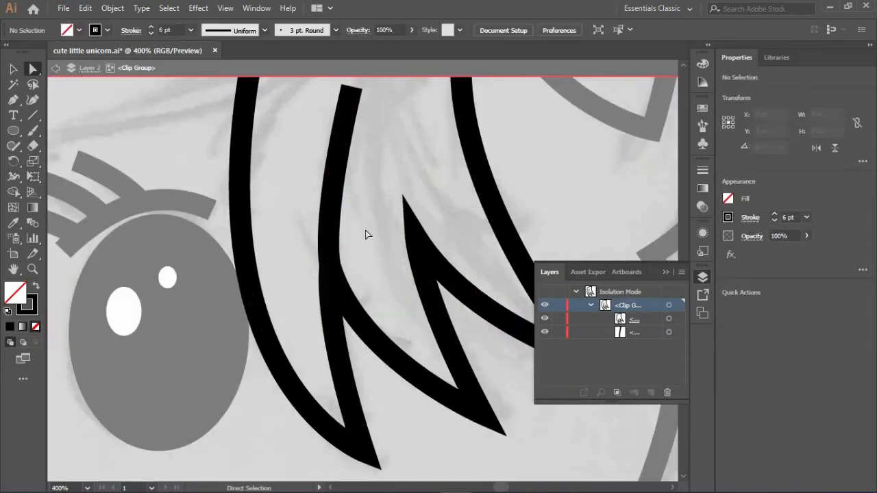
{"action": "key", "text": "v"}
{"action": "left_click_drag", "start_coordinate": [337, 190], "coordinate": [427, 195]}
{"action": "key", "text": "ctrl+z"}
{"action": "scroll", "coordinate": [428, 194], "scroll_direction": "up", "scroll_amount": 1}
{"action": "key", "text": "a"}
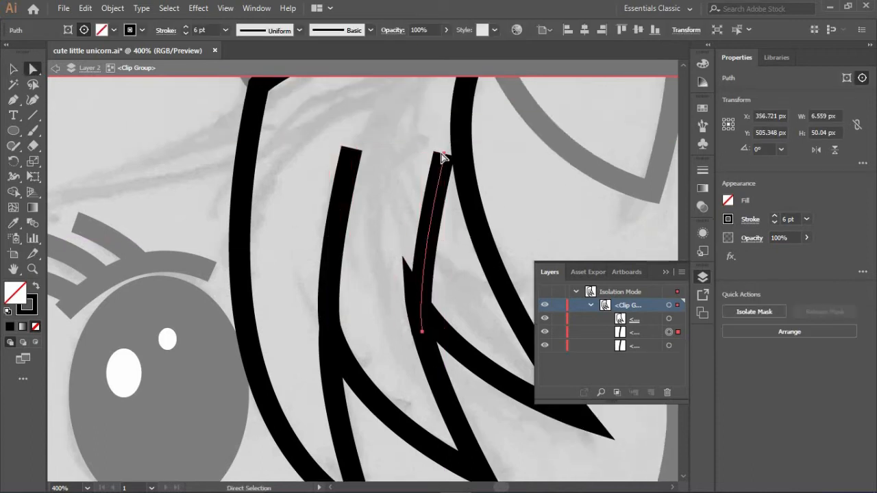
{"action": "left_click_drag", "start_coordinate": [443, 155], "coordinate": [424, 156]}
{"action": "left_click_drag", "start_coordinate": [391, 292], "coordinate": [409, 290]}
Fine-tune the forelock strands' curves and exit the isolated clip group.
{"action": "key", "text": "ctrl+shift+a"}
{"action": "left_click_drag", "start_coordinate": [329, 305], "coordinate": [325, 306]}
{"action": "key", "text": "ctrl+z"}
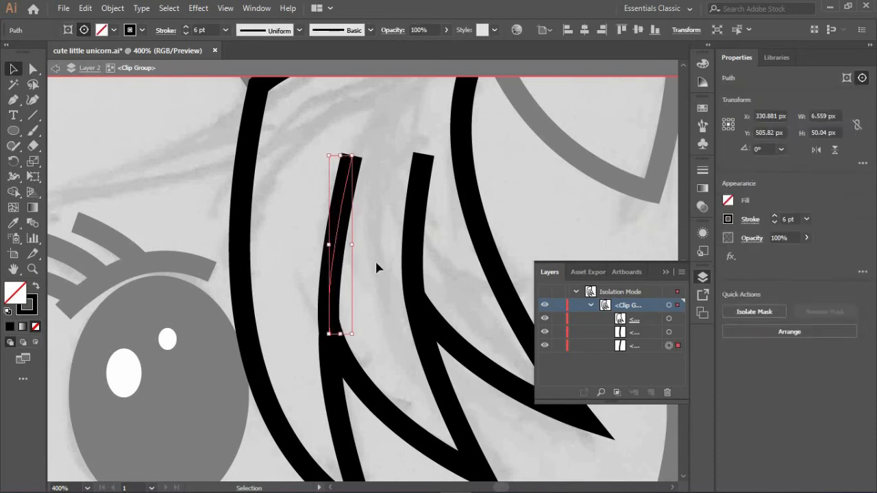
{"action": "left_click", "coordinate": [409, 302]}
{"action": "key", "text": "a"}
{"action": "left_click", "coordinate": [411, 267]}
{"action": "mouse_move", "coordinate": [393, 261]}
{"action": "left_mouse_down"}
{"action": "mouse_move", "coordinate": [354, 137]}
{"action": "mouse_move", "coordinate": [315, 254]}
{"action": "left_mouse_up"}
{"action": "double_click", "coordinate": [290, 287]}
{"action": "scroll", "coordinate": [289, 266], "scroll_direction": "down", "scroll_amount": 3}
{"action": "scroll", "coordinate": [480, 274], "scroll_direction": "down", "scroll_amount": 5}
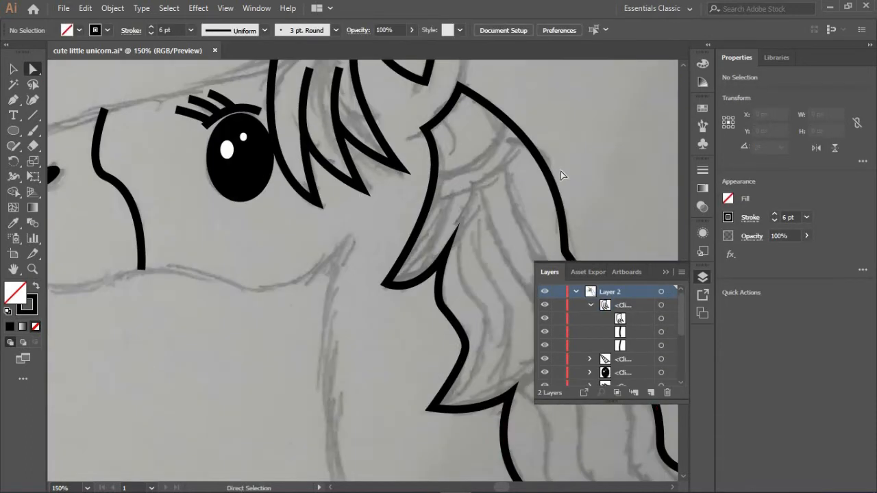
Draw a straight line with the Pen tool across the upper mane, from its inner edge to its outer edge.
{"action": "left_click", "coordinate": [434, 172]}
{"action": "key", "text": "p"}
{"action": "left_click", "coordinate": [434, 173]}
{"action": "left_click", "coordinate": [507, 124]}
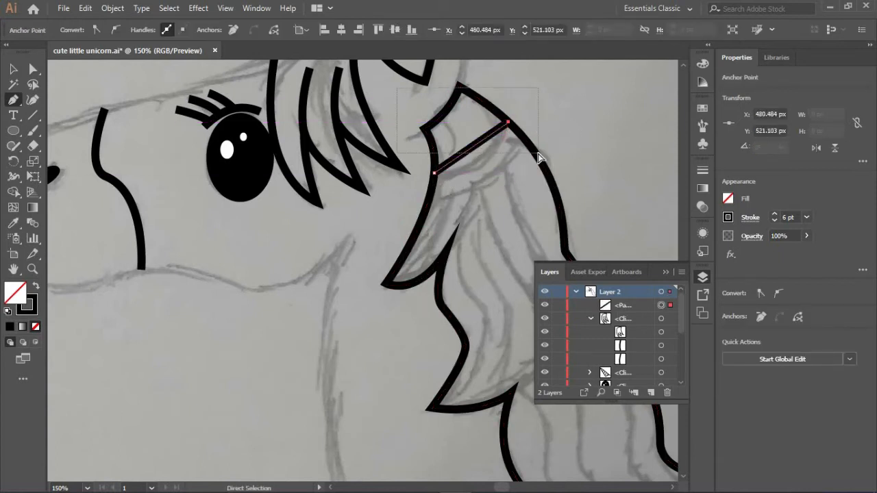
Stack the mane path above the new line and make a clipping mask from the two.
{"action": "left_click", "coordinate": [595, 322], "text": "shift"}
{"action": "left_click_drag", "start_coordinate": [616, 304], "coordinate": [617, 346]}
{"action": "right_click", "coordinate": [610, 170]}
{"action": "left_click", "coordinate": [665, 336]}
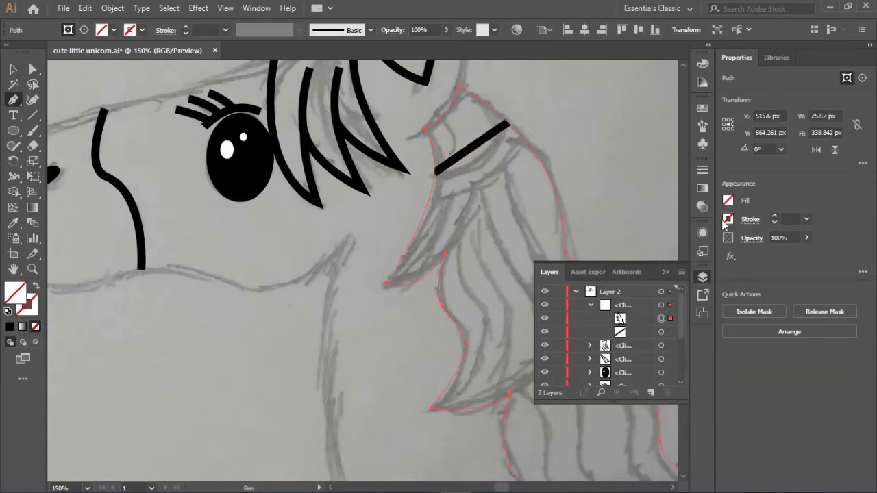
Give the mane's clipping path a 6 pt black stroke.
{"action": "left_click", "coordinate": [727, 219]}
{"action": "left_click", "coordinate": [617, 287]}
{"action": "left_click", "coordinate": [788, 218]}
{"action": "type", "text": "6"}
{"action": "key", "text": "Return"}
Isolate the mane clip group, curve the band line downward, and fit a duplicate just below it across the mane.
{"action": "double_click", "coordinate": [434, 173]}
{"action": "key", "text": "a"}
{"action": "left_click", "coordinate": [434, 173]}
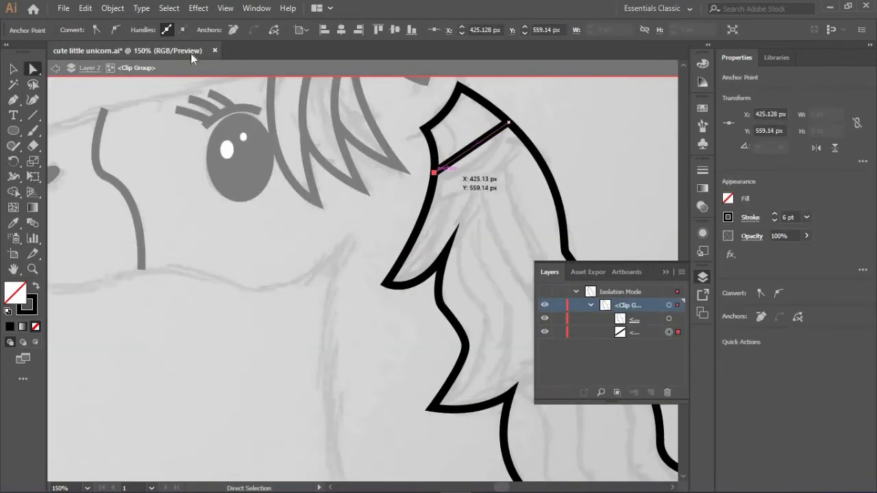
{"action": "left_click_drag", "start_coordinate": [474, 146], "coordinate": [500, 173]}
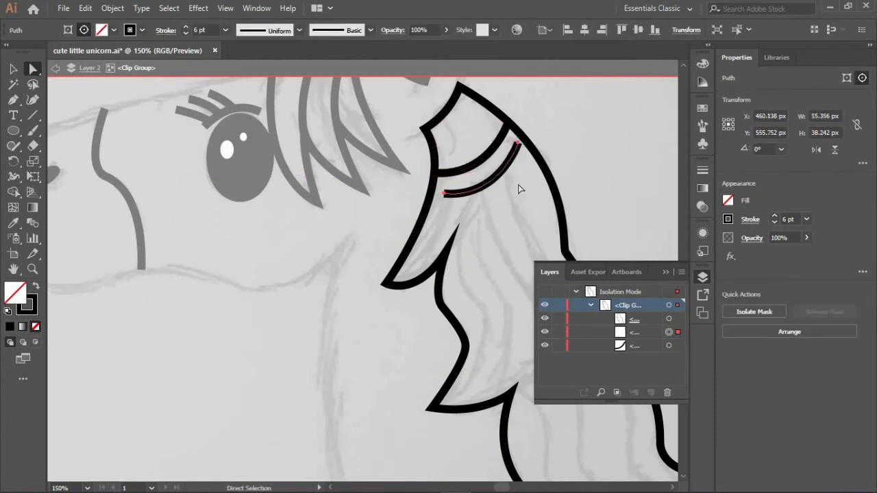
{"action": "mouse_move", "coordinate": [519, 137]}
{"action": "left_mouse_down"}
{"action": "mouse_move", "coordinate": [450, 192]}
{"action": "mouse_move", "coordinate": [527, 142]}
{"action": "left_mouse_up"}
{"action": "left_click", "coordinate": [500, 215]}
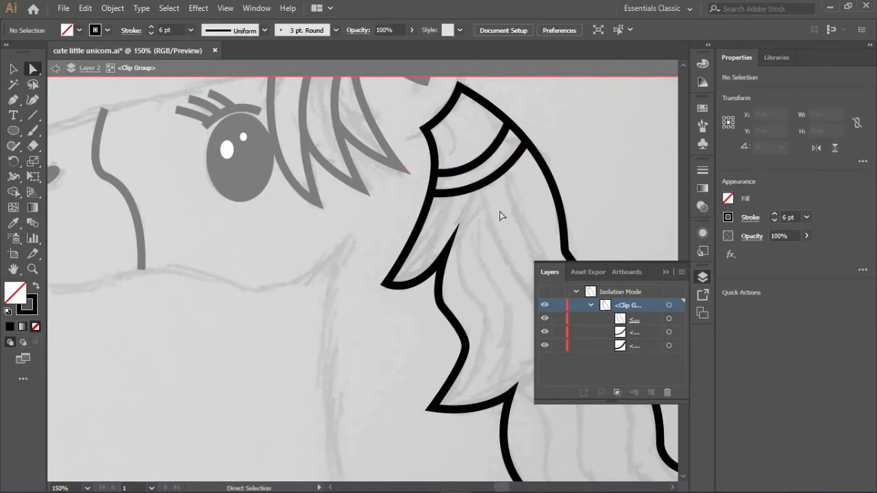
Draw a curved strand from the mane's upper inner notch up to the lower band line.
{"action": "key", "text": "p"}
{"action": "left_click", "coordinate": [445, 252]}
{"action": "left_click_drag", "start_coordinate": [472, 188], "coordinate": [484, 161]}
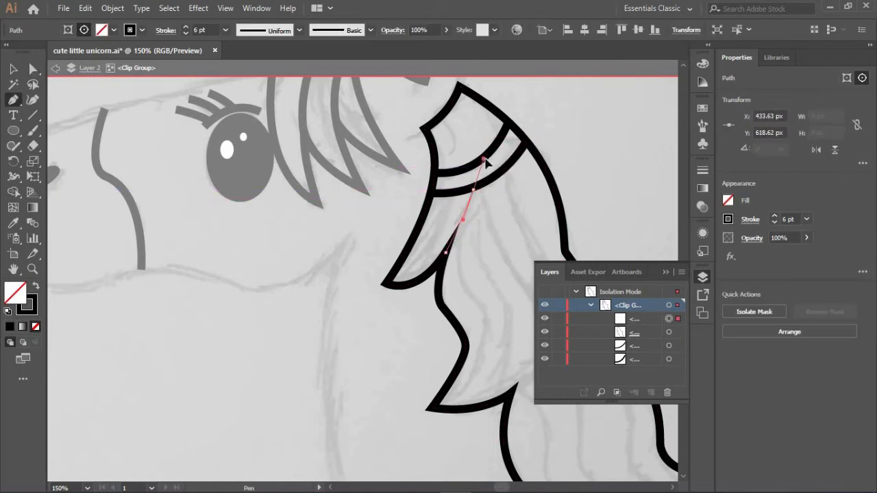
Draw a wavy strand from the mane's middle tip up to the upper strand line.
{"action": "scroll", "coordinate": [485, 162], "scroll_direction": "down", "scroll_amount": 3}
{"action": "left_click", "coordinate": [430, 332]}
{"action": "left_click_drag", "start_coordinate": [489, 238], "coordinate": [489, 165]}
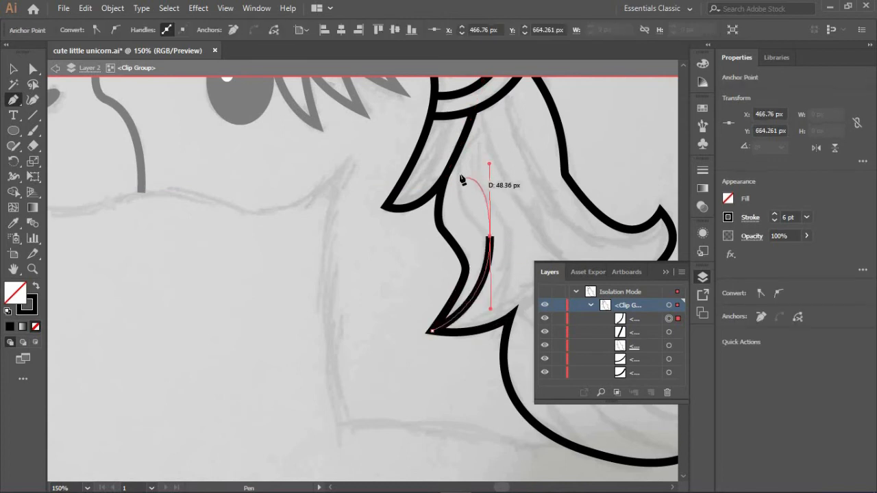
{"action": "scroll", "coordinate": [486, 103], "scroll_direction": "up", "scroll_amount": 3}
{"action": "left_click_drag", "start_coordinate": [486, 103], "coordinate": [482, 127]}
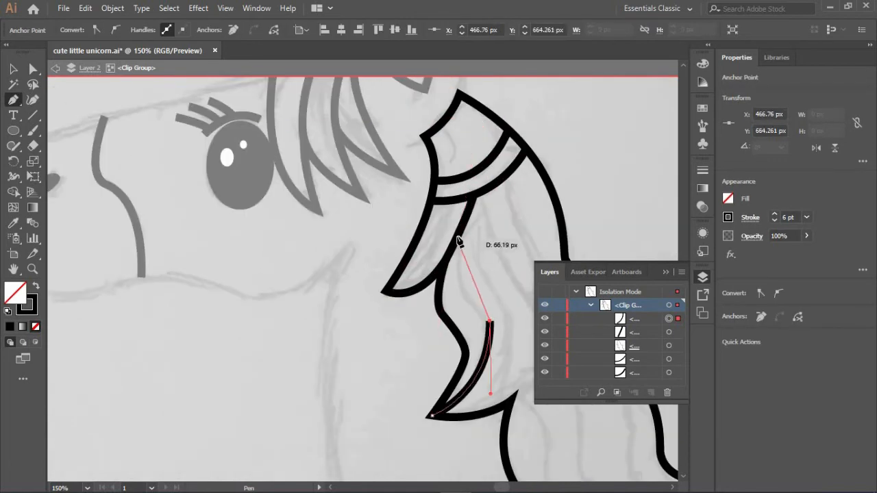
Smooth the wavy strand's middle bend and extend its upper end to the lower band line.
{"action": "key", "text": "a"}
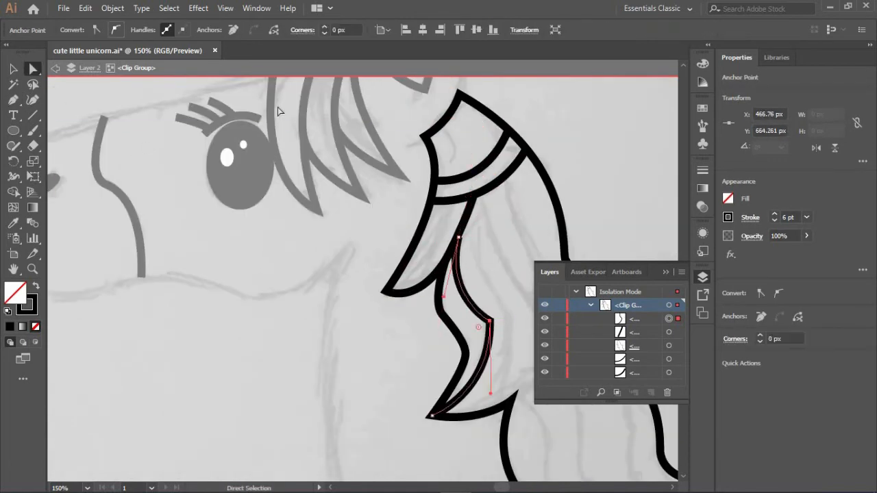
{"action": "scroll", "coordinate": [500, 251], "scroll_direction": "down", "scroll_amount": 4}
{"action": "left_click_drag", "start_coordinate": [498, 244], "coordinate": [497, 251]}
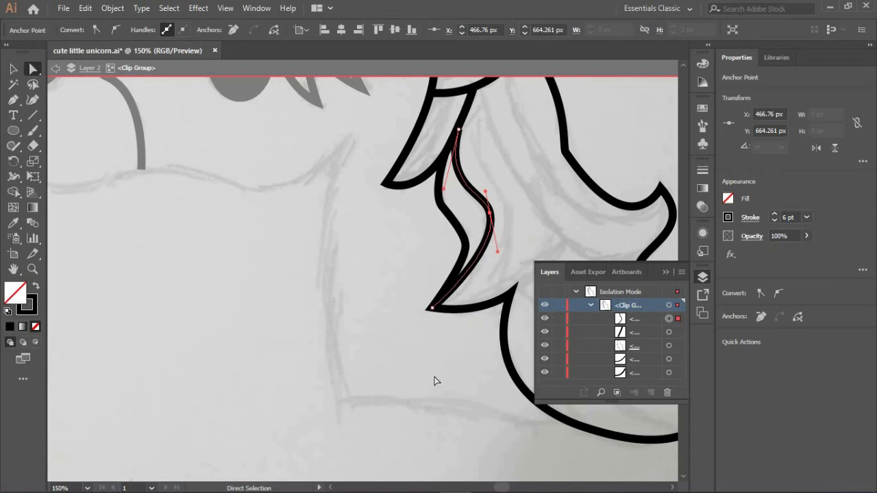
{"action": "scroll", "coordinate": [420, 393], "scroll_direction": "up", "scroll_amount": 3}
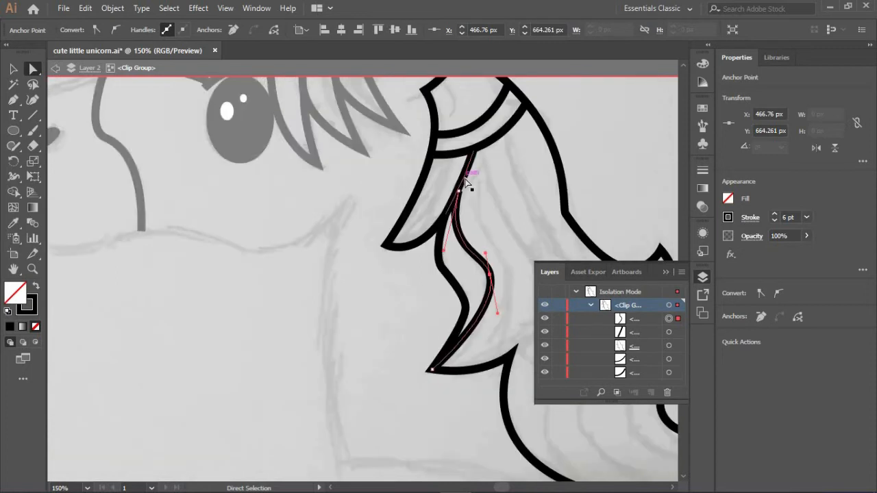
{"action": "left_click_drag", "start_coordinate": [459, 192], "coordinate": [473, 152]}
{"action": "mouse_move", "coordinate": [443, 250]}
{"action": "left_mouse_down"}
{"action": "mouse_move", "coordinate": [454, 235]}
{"action": "mouse_move", "coordinate": [453, 243]}
{"action": "left_mouse_up"}
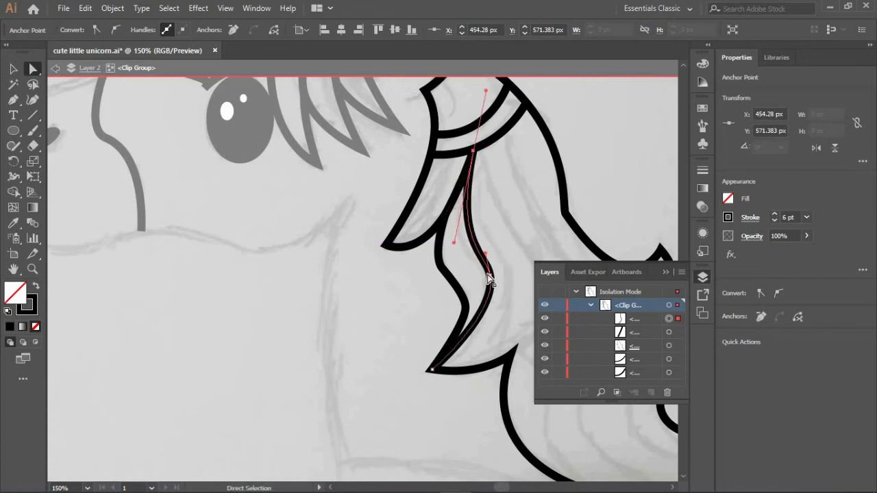
{"action": "left_click_drag", "start_coordinate": [487, 281], "coordinate": [499, 313]}
Duplicate the wavy strand beside the original and reshape its ends and middle bend to follow the sketch.
{"action": "scroll", "coordinate": [357, 286], "scroll_direction": "down", "scroll_amount": 1}
{"action": "scroll", "coordinate": [356, 286], "scroll_direction": "right", "scroll_amount": 5}
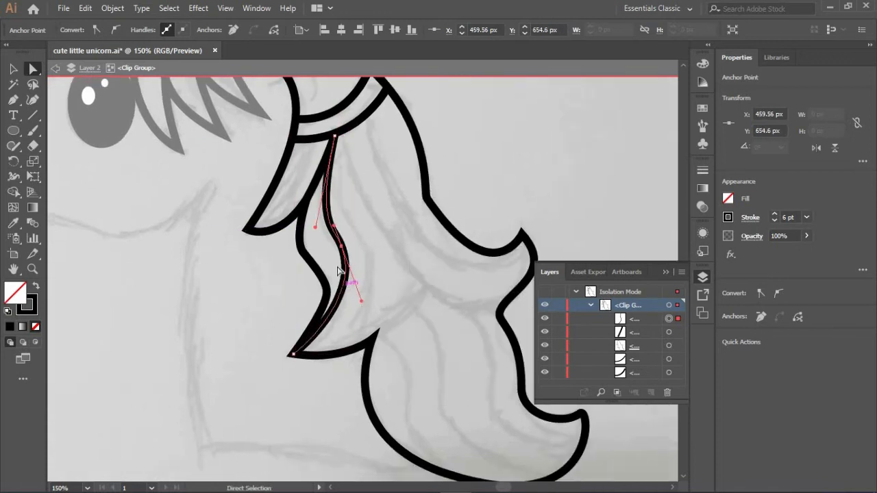
{"action": "key", "text": "v"}
{"action": "left_click", "coordinate": [327, 241]}
{"action": "left_click_drag", "start_coordinate": [331, 226], "coordinate": [354, 231], "text": "alt"}
{"action": "key", "text": "a"}
{"action": "left_click_drag", "start_coordinate": [356, 141], "coordinate": [339, 134]}
{"action": "left_click_drag", "start_coordinate": [321, 226], "coordinate": [334, 228]}
{"action": "left_click_drag", "start_coordinate": [319, 352], "coordinate": [305, 356]}
{"action": "left_click", "coordinate": [365, 250]}
{"action": "left_click_drag", "start_coordinate": [333, 230], "coordinate": [369, 250]}
{"action": "left_click_drag", "start_coordinate": [338, 240], "coordinate": [337, 205]}
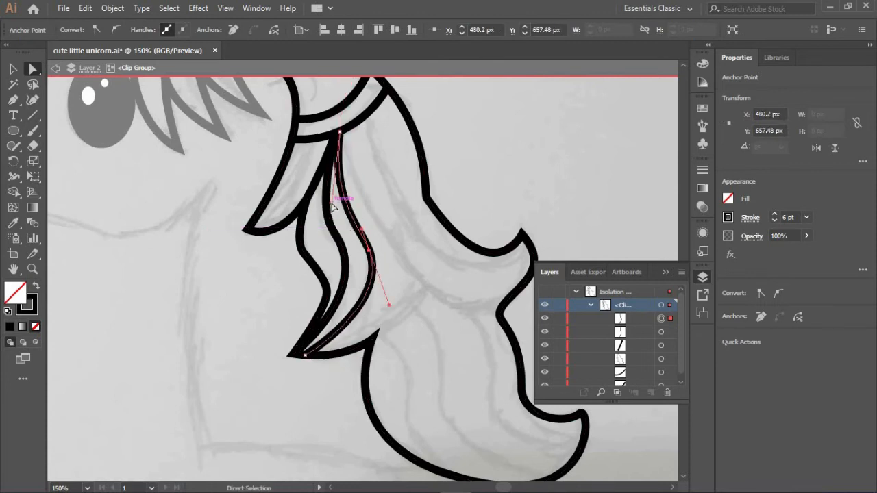
Draw a short curved strand from the mane's lower inner notch up into the middle of the mane.
{"action": "left_click", "coordinate": [434, 257]}
{"action": "scroll", "coordinate": [434, 256], "scroll_direction": "down", "scroll_amount": 3}
{"action": "key", "text": "p"}
{"action": "left_click", "coordinate": [371, 261]}
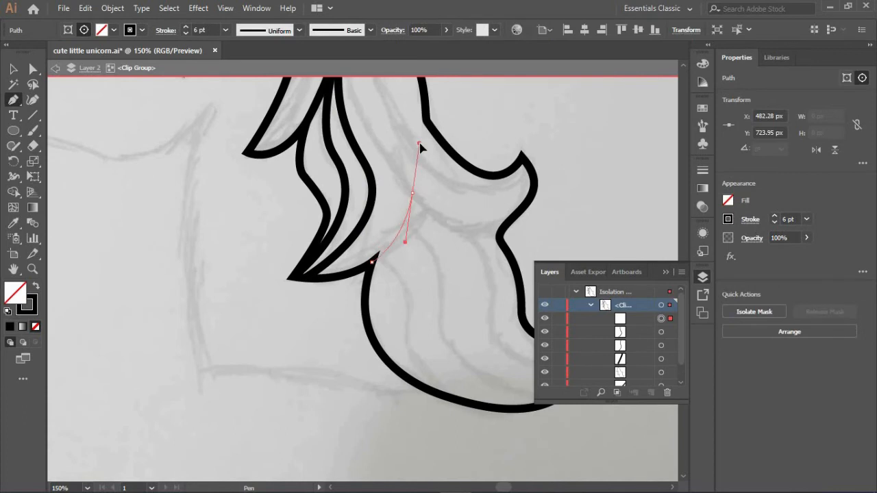
{"action": "left_click_drag", "start_coordinate": [421, 147], "coordinate": [423, 152]}
{"action": "key", "text": "v"}
{"action": "left_click", "coordinate": [475, 147]}
Draw a long curved strand from the notch on the mane's outer edge up to the lower band line.
{"action": "scroll", "coordinate": [459, 171], "scroll_direction": "up", "scroll_amount": 4}
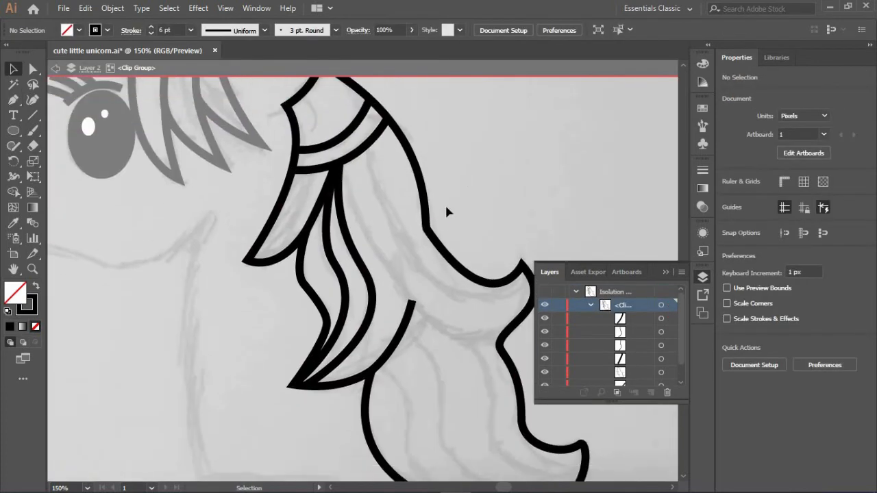
{"action": "key", "text": "p"}
{"action": "scroll", "coordinate": [420, 288], "scroll_direction": "right", "scroll_amount": 2}
{"action": "left_click", "coordinate": [421, 287], "text": "ctrl"}
{"action": "scroll", "coordinate": [327, 148], "scroll_direction": "up", "scroll_amount": 2}
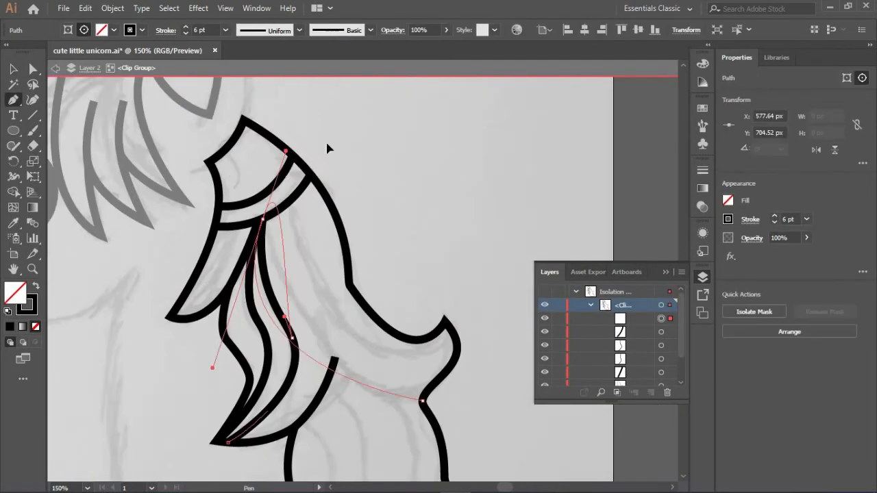
{"action": "left_click_drag", "start_coordinate": [326, 148], "coordinate": [297, 169]}
{"action": "key", "text": "ctrl+z"}
{"action": "left_click_drag", "start_coordinate": [268, 225], "coordinate": [221, 111]}
{"action": "scroll", "coordinate": [402, 180], "scroll_direction": "down", "scroll_amount": 5}
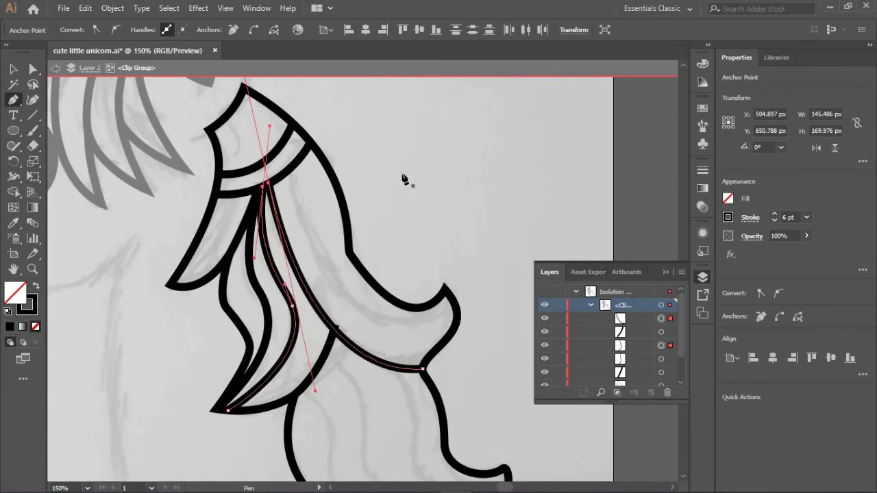
Adjust the long strand's outer end and upper curve handle to fit the mane outline.
{"action": "scroll", "coordinate": [404, 179], "scroll_direction": "down", "scroll_amount": 3}
{"action": "left_click", "coordinate": [33, 68]}
{"action": "left_click", "coordinate": [461, 308]}
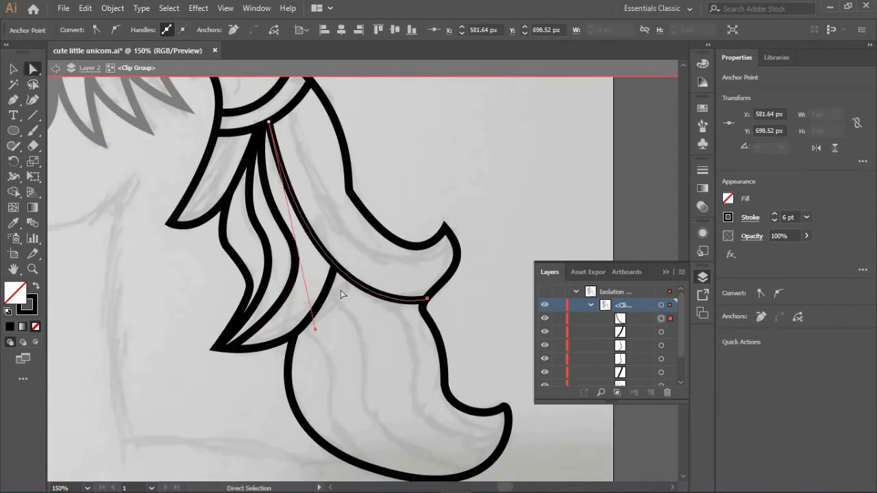
{"action": "mouse_move", "coordinate": [314, 329]}
{"action": "left_mouse_down"}
{"action": "mouse_move", "coordinate": [319, 308]}
{"action": "mouse_move", "coordinate": [313, 313]}
{"action": "left_mouse_up"}
{"action": "left_click", "coordinate": [384, 317]}
{"action": "scroll", "coordinate": [431, 238], "scroll_direction": "up", "scroll_amount": 1}
{"action": "key", "text": "p"}
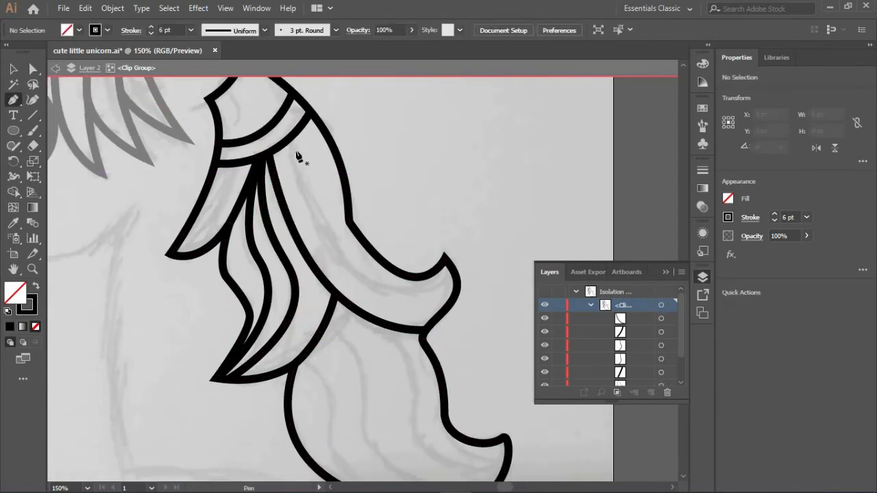
Draw a long curved strand from the band down to the tip of the mane's upper outer lock and refine its curve.
{"action": "left_click", "coordinate": [289, 139]}
{"action": "left_click_drag", "start_coordinate": [445, 257], "coordinate": [463, 192]}
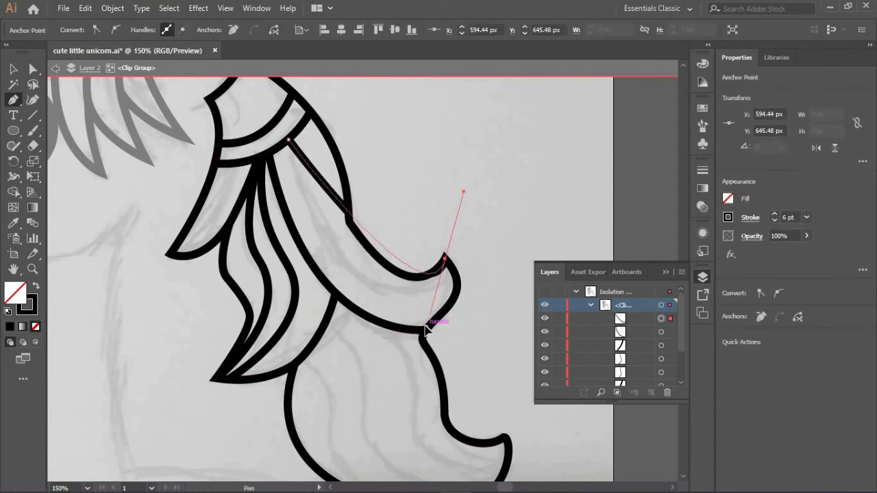
{"action": "left_click_drag", "start_coordinate": [426, 320], "coordinate": [368, 405]}
{"action": "left_click_drag", "start_coordinate": [399, 304], "coordinate": [404, 305]}
{"action": "left_click", "coordinate": [389, 301]}
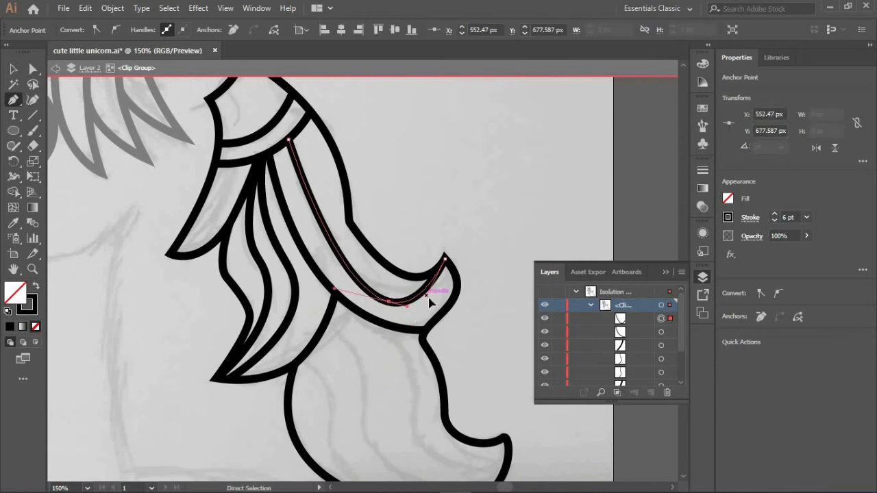
{"action": "left_click", "coordinate": [270, 154], "text": "ctrl"}
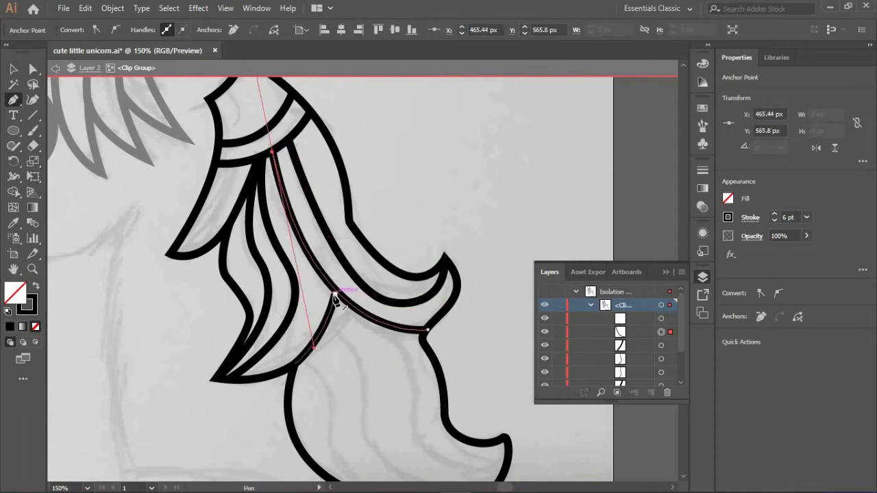
{"action": "left_click", "coordinate": [335, 290], "text": "ctrl"}
{"action": "left_click", "coordinate": [265, 156], "text": "ctrl"}
Draw a four-point strand in the lower lock from its outer edge near the tip up to the long strand above.
{"action": "scroll", "coordinate": [328, 314], "scroll_direction": "down", "scroll_amount": 5}
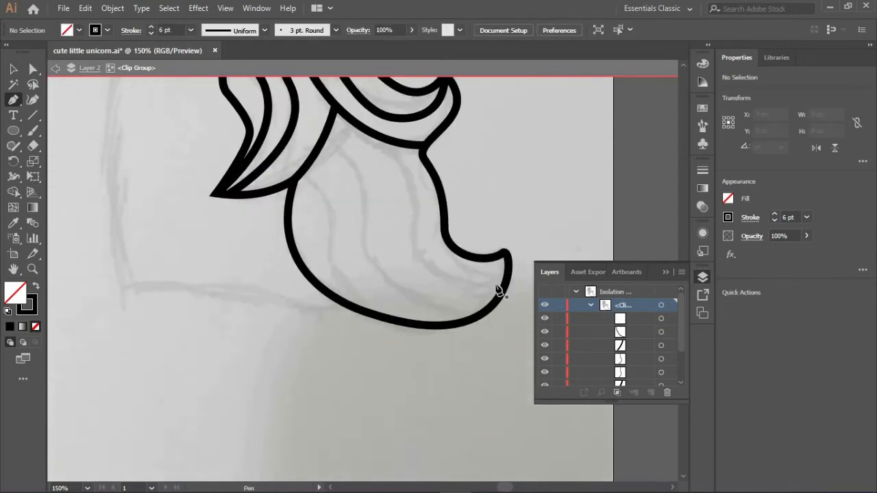
{"action": "left_click", "coordinate": [503, 288]}
{"action": "left_click", "coordinate": [416, 253]}
{"action": "left_click", "coordinate": [413, 187]}
{"action": "left_click", "coordinate": [369, 131]}
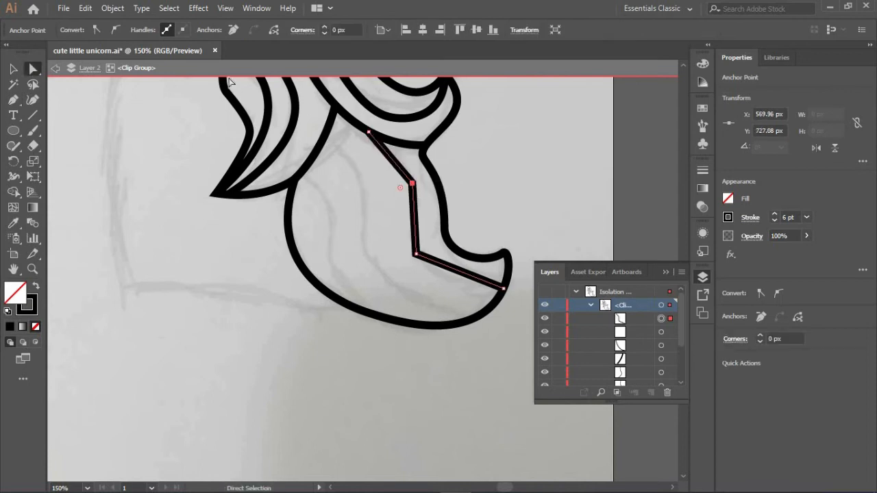
Round the new strand's two middle corners into smooth bends that follow the sketch.
{"action": "left_click", "coordinate": [382, 249], "text": "ctrl"}
{"action": "left_click", "coordinate": [411, 183]}
{"action": "left_click_drag", "start_coordinate": [416, 253], "coordinate": [420, 257]}
{"action": "left_click_drag", "start_coordinate": [412, 186], "coordinate": [375, 216]}
{"action": "left_click", "coordinate": [438, 244]}
{"action": "left_click", "coordinate": [430, 236]}
Try to shift the lower lock's strand onto the neighbouring sketch line by moving its points.
{"action": "left_click", "coordinate": [405, 185], "text": "ctrl"}
{"action": "left_click_drag", "start_coordinate": [338, 161], "coordinate": [327, 131]}
{"action": "left_click_drag", "start_coordinate": [386, 233], "coordinate": [364, 194]}
{"action": "left_click_drag", "start_coordinate": [387, 282], "coordinate": [370, 261]}
{"action": "left_click_drag", "start_coordinate": [357, 172], "coordinate": [360, 172]}
{"action": "left_click", "coordinate": [397, 220]}
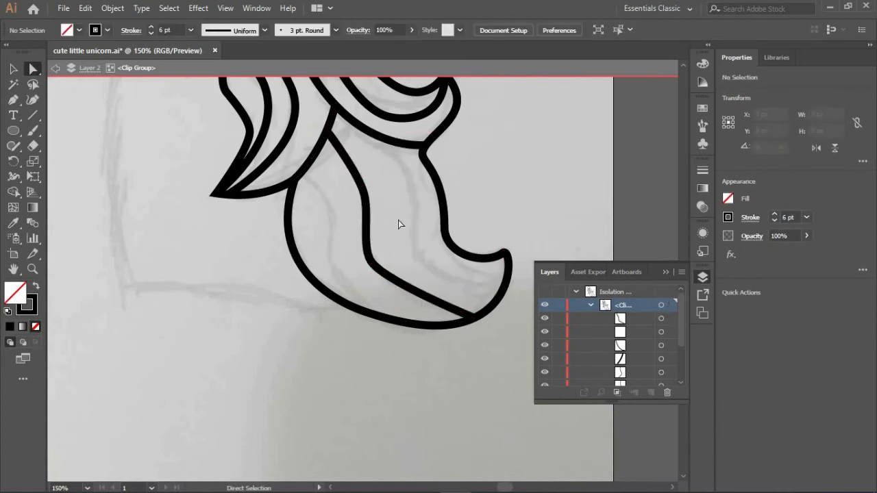
Undo the strand's point moves and deselect it.
{"action": "key", "text": "ctrl+z"}
{"action": "key", "text": "ctrl+z"}
{"action": "key", "text": "ctrl+z"}
{"action": "key", "text": "ctrl+z"}
{"action": "key", "text": "ctrl+z"}
{"action": "key", "text": "ctrl+shift+z"}
{"action": "key", "text": "ctrl+z"}
{"action": "left_click", "coordinate": [430, 226]}
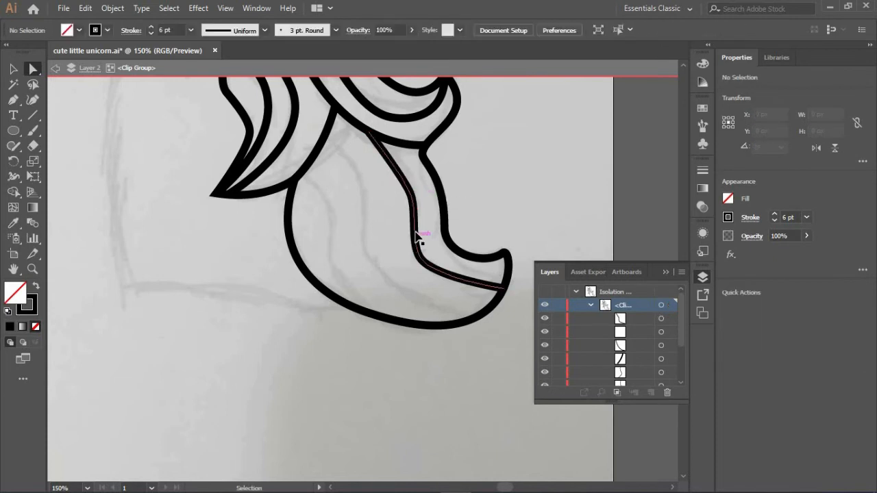
Duplicate the lower lock's strand onto the middle sketch line and reshape its bends and ends to fit.
{"action": "left_click_drag", "start_coordinate": [415, 231], "coordinate": [375, 268]}
{"action": "left_click_drag", "start_coordinate": [378, 235], "coordinate": [358, 191]}
{"action": "left_click_drag", "start_coordinate": [333, 164], "coordinate": [318, 152]}
{"action": "left_click_drag", "start_coordinate": [375, 268], "coordinate": [374, 258]}
{"action": "left_click", "coordinate": [383, 226]}
{"action": "left_click", "coordinate": [373, 258]}
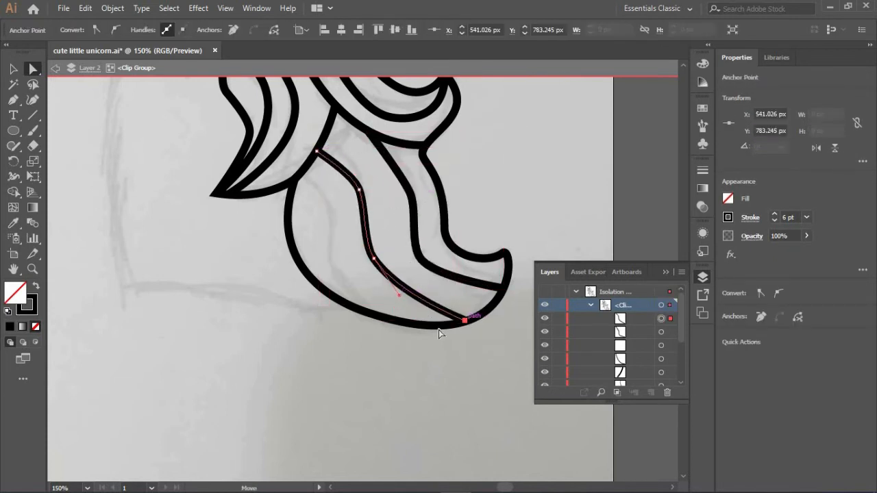
{"action": "left_click", "coordinate": [391, 252]}
Adjust the outer strand's upper end and the middle strand's bends in the lower lock.
{"action": "scroll", "coordinate": [391, 233], "scroll_direction": "up", "scroll_amount": 2}
{"action": "left_click_drag", "start_coordinate": [369, 179], "coordinate": [358, 174]}
{"action": "left_click", "coordinate": [420, 303]}
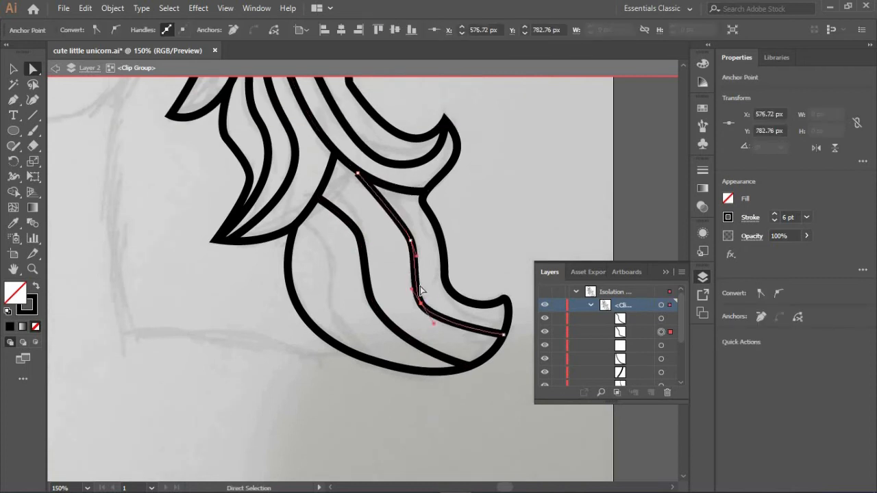
{"action": "left_click_drag", "start_coordinate": [411, 239], "coordinate": [359, 239]}
{"action": "left_click_drag", "start_coordinate": [373, 304], "coordinate": [377, 309]}
Add a third copy of the strand along the innermost sketch line and fit its ends and bends inside the lower lock.
{"action": "left_click_drag", "start_coordinate": [366, 273], "coordinate": [340, 278]}
{"action": "key", "text": "ctrl+z"}
{"action": "left_click_drag", "start_coordinate": [444, 378], "coordinate": [415, 371]}
{"action": "left_click_drag", "start_coordinate": [350, 323], "coordinate": [337, 312]}
{"action": "left_click_drag", "start_coordinate": [334, 257], "coordinate": [324, 261]}
{"action": "left_click_drag", "start_coordinate": [290, 210], "coordinate": [298, 221]}
{"action": "left_click_drag", "start_coordinate": [336, 312], "coordinate": [334, 314]}
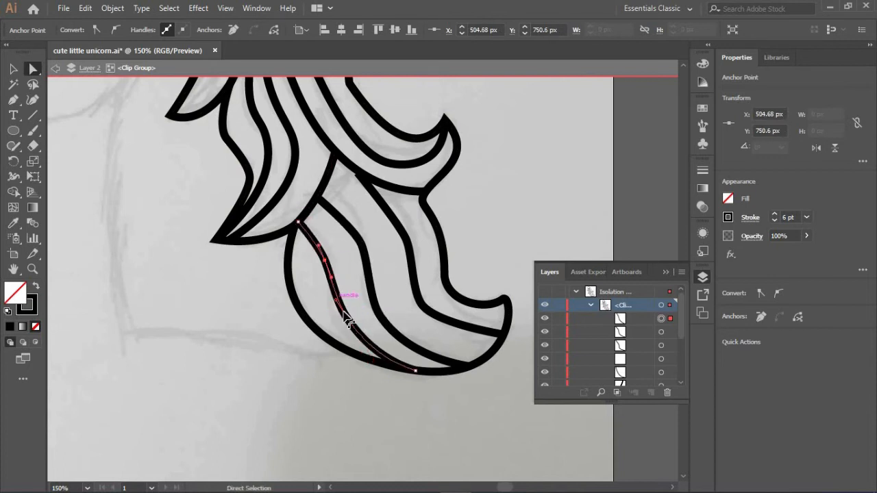
{"action": "left_click_drag", "start_coordinate": [325, 261], "coordinate": [331, 261]}
Fine-tune the bends of the lower lock's strands and raise the middle strand's upper end to space them evenly.
{"action": "left_click_drag", "start_coordinate": [421, 306], "coordinate": [417, 294]}
{"action": "left_click_drag", "start_coordinate": [409, 241], "coordinate": [411, 236]}
{"action": "left_click_drag", "start_coordinate": [418, 294], "coordinate": [416, 294]}
{"action": "left_click_drag", "start_coordinate": [411, 236], "coordinate": [405, 233]}
{"action": "left_click_drag", "start_coordinate": [316, 197], "coordinate": [321, 183]}
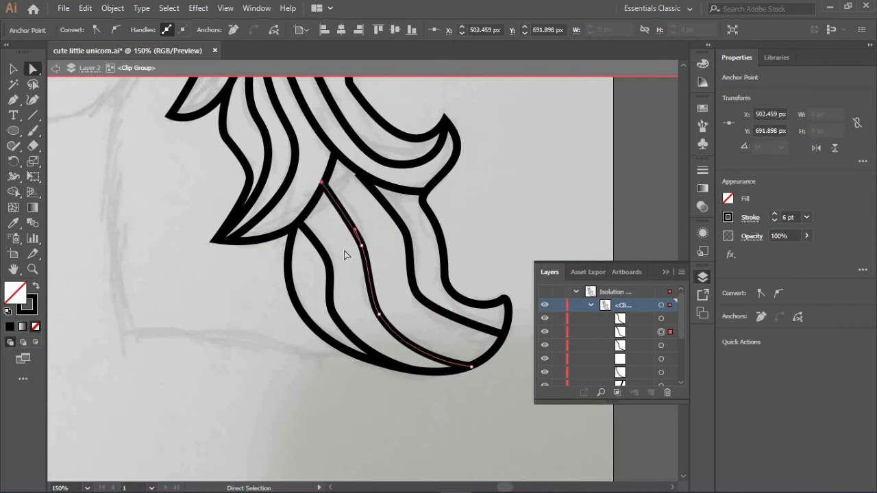
{"action": "left_click", "coordinate": [367, 235]}
{"action": "left_click", "coordinate": [333, 303]}
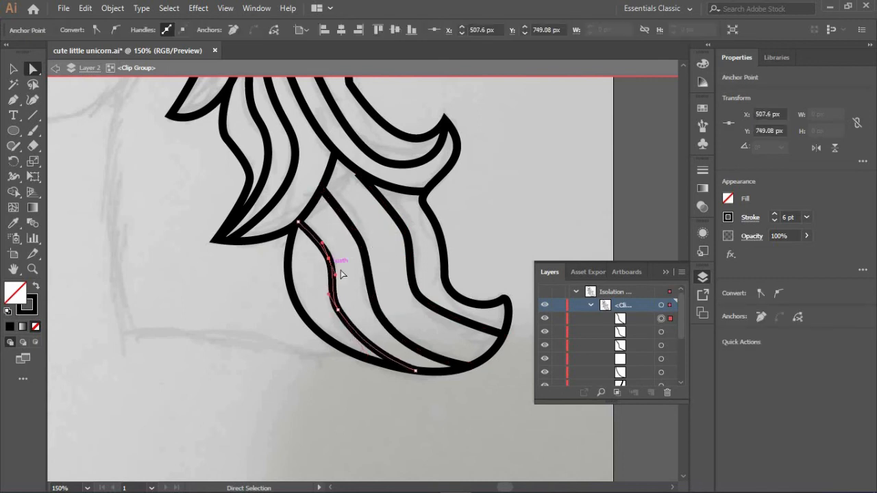
{"action": "left_click", "coordinate": [381, 309]}
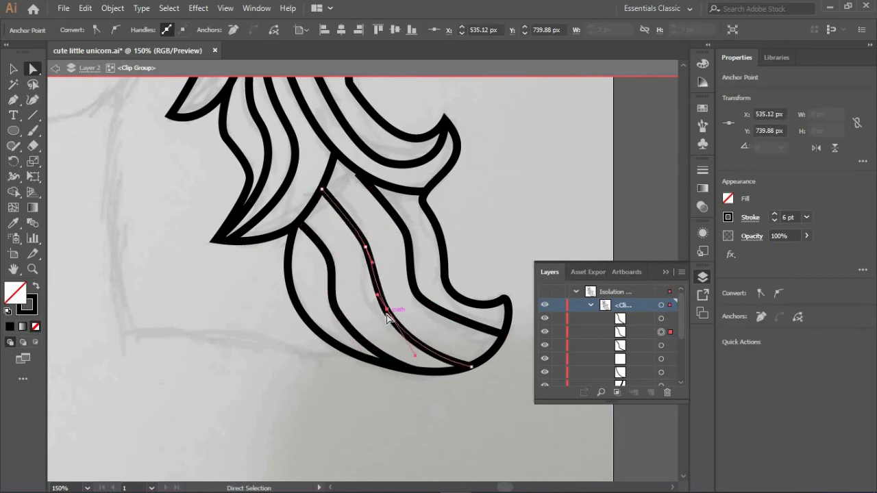
{"action": "left_click_drag", "start_coordinate": [387, 313], "coordinate": [385, 313]}
Reposition the outer strand's two bends and its upper end so it meets the long strand above.
{"action": "left_click_drag", "start_coordinate": [402, 230], "coordinate": [405, 234]}
{"action": "left_click_drag", "start_coordinate": [418, 297], "coordinate": [429, 310]}
{"action": "left_click_drag", "start_coordinate": [358, 172], "coordinate": [356, 170]}
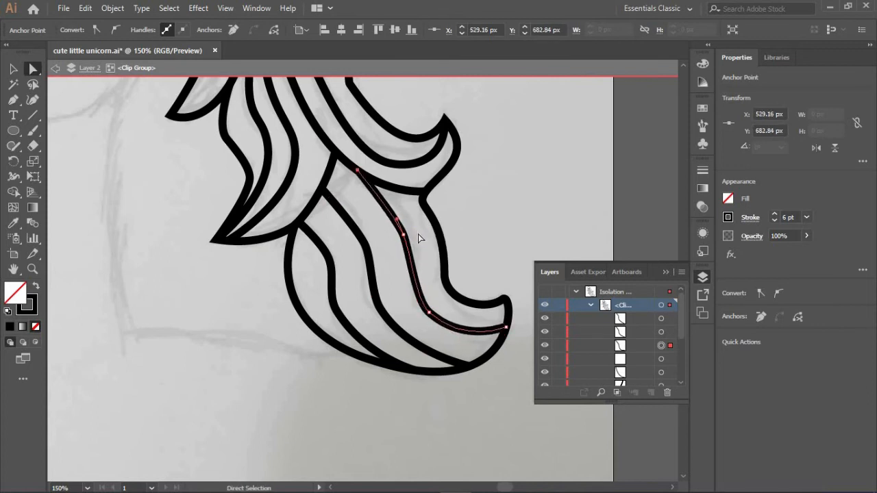
{"action": "left_click", "coordinate": [487, 230]}
Select all strand paths inside the mane's clipping group, excluding the mask outline, and group them.
{"action": "left_click", "coordinate": [660, 317]}
{"action": "left_click", "coordinate": [661, 331], "text": "shift"}
{"action": "left_click", "coordinate": [661, 345], "text": "shift"}
{"action": "scroll", "coordinate": [660, 367], "scroll_direction": "down", "scroll_amount": 2}
{"action": "left_click", "coordinate": [660, 315], "text": "shift"}
{"action": "left_click", "coordinate": [660, 328], "text": "shift"}
{"action": "left_click", "coordinate": [661, 339], "text": "shift"}
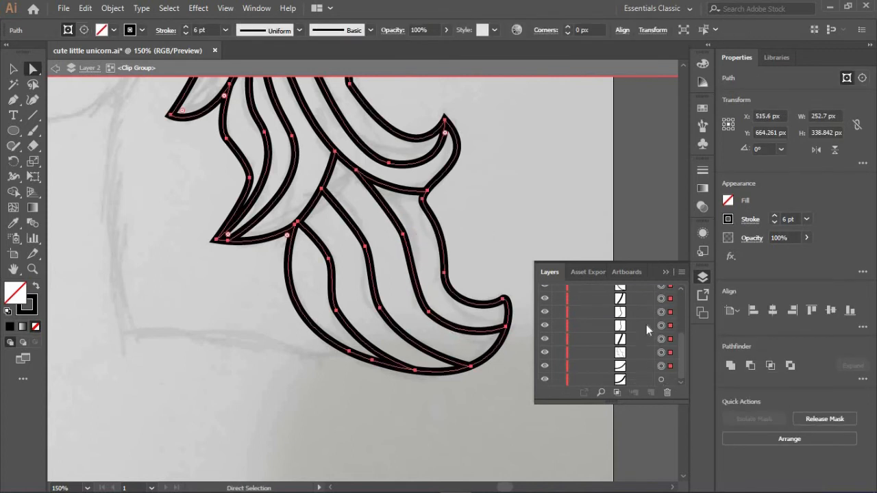
{"action": "left_click", "coordinate": [661, 365], "text": "shift"}
{"action": "left_click", "coordinate": [660, 378], "text": "shift"}
{"action": "scroll", "coordinate": [519, 213], "scroll_direction": "up", "scroll_amount": 3}
{"action": "scroll", "coordinate": [519, 217], "scroll_direction": "up", "scroll_amount": 2}
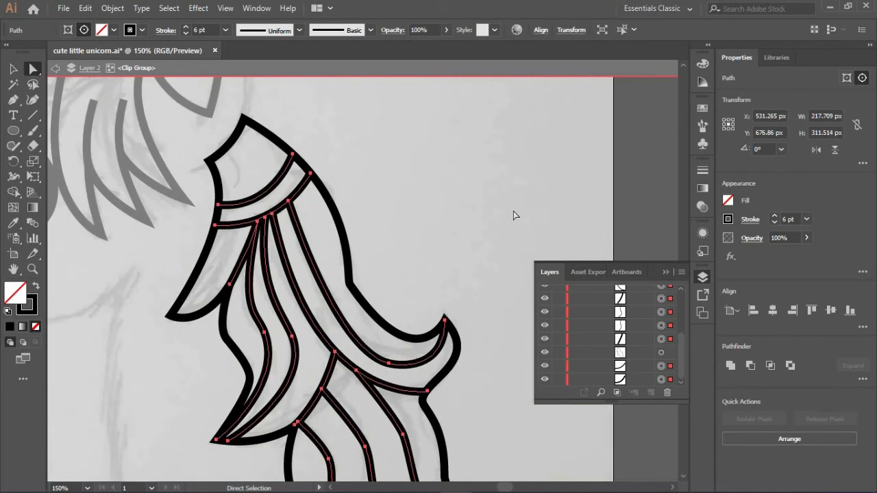
{"action": "key", "text": "ctrl+g"}
Space out the upper ends of the mane strands along the lower band line.
{"action": "mouse_move", "coordinate": [288, 202]}
{"action": "left_mouse_down"}
{"action": "mouse_move", "coordinate": [298, 195]}
{"action": "mouse_move", "coordinate": [282, 206]}
{"action": "left_mouse_up"}
{"action": "left_click_drag", "start_coordinate": [324, 411], "coordinate": [306, 392]}
{"action": "left_click_drag", "start_coordinate": [264, 221], "coordinate": [271, 214]}
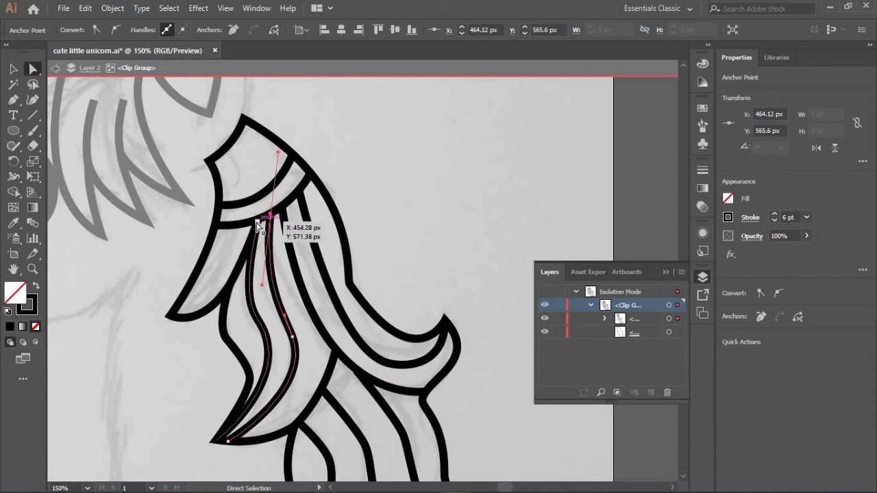
Reshape the middle bends of the two wavy strands and move the outer one's lower end away from the lock's tip.
{"action": "left_click", "coordinate": [264, 389]}
{"action": "left_click", "coordinate": [293, 338]}
{"action": "left_click_drag", "start_coordinate": [292, 339], "coordinate": [295, 333]}
{"action": "left_click_drag", "start_coordinate": [314, 386], "coordinate": [319, 385]}
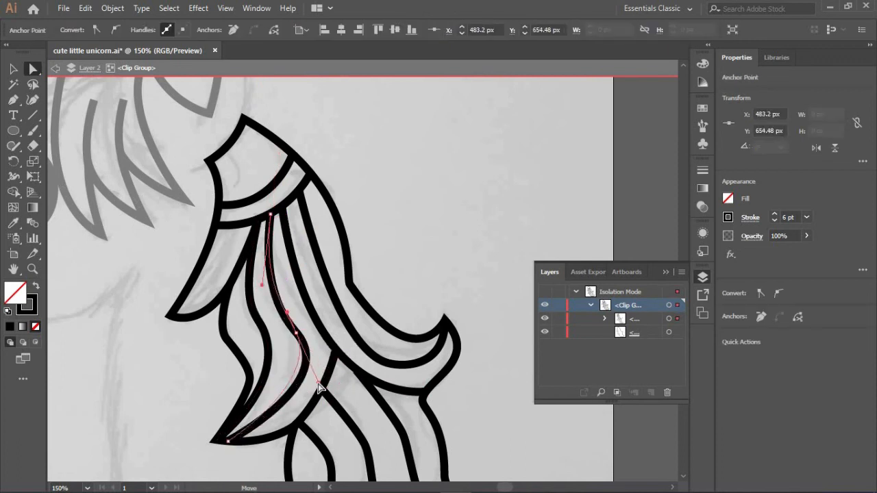
{"action": "left_click_drag", "start_coordinate": [264, 279], "coordinate": [260, 285]}
{"action": "left_click_drag", "start_coordinate": [263, 336], "coordinate": [266, 331]}
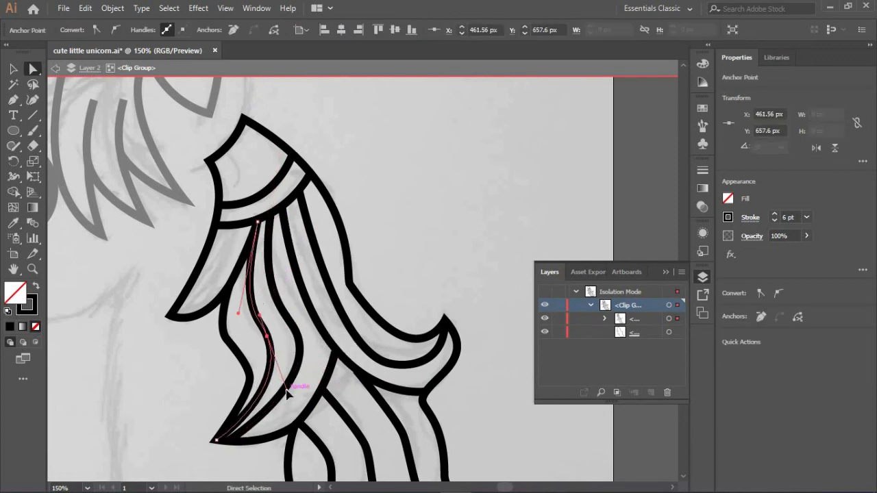
{"action": "left_click_drag", "start_coordinate": [286, 391], "coordinate": [284, 393]}
{"action": "left_click_drag", "start_coordinate": [232, 440], "coordinate": [250, 440]}
{"action": "left_click", "coordinate": [256, 453]}
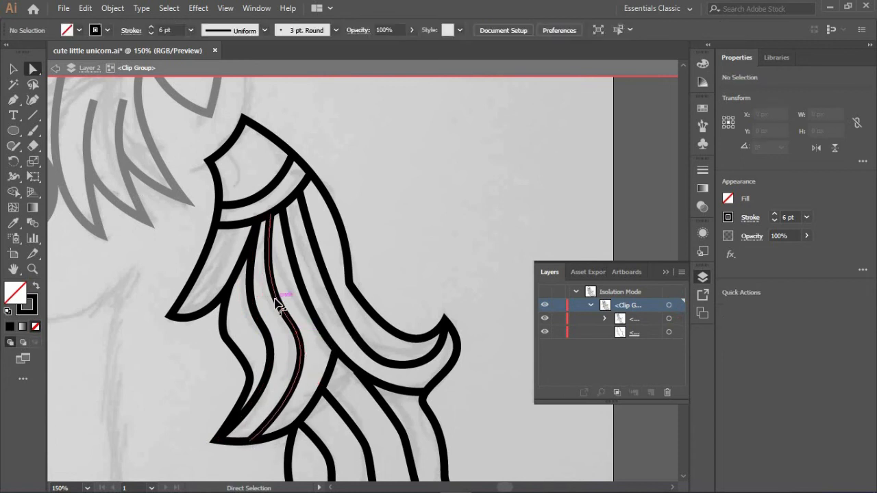
Move the anchor at the mane outline's upper outer notch outward and adjust its handle for a smoother curve.
{"action": "left_click", "coordinate": [391, 366]}
{"action": "left_click", "coordinate": [349, 283]}
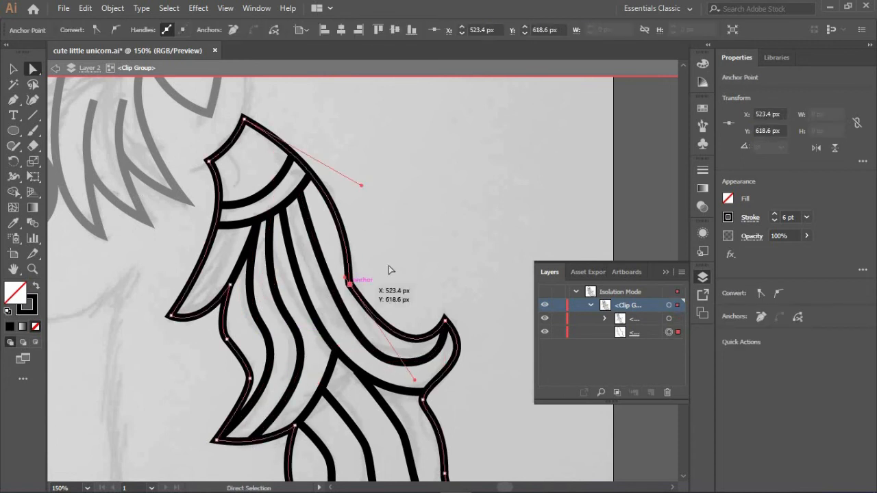
{"action": "left_click_drag", "start_coordinate": [349, 284], "coordinate": [358, 283]}
{"action": "left_click_drag", "start_coordinate": [353, 277], "coordinate": [335, 255]}
{"action": "left_click_drag", "start_coordinate": [358, 283], "coordinate": [362, 279]}
{"action": "left_click_drag", "start_coordinate": [338, 251], "coordinate": [329, 239]}
Adjust the upper ends and curves of the long strands below the band.
{"action": "left_click_drag", "start_coordinate": [432, 371], "coordinate": [407, 377]}
{"action": "left_click_drag", "start_coordinate": [300, 192], "coordinate": [288, 203]}
{"action": "mouse_move", "coordinate": [317, 415]}
{"action": "left_mouse_down"}
{"action": "mouse_move", "coordinate": [314, 432]}
{"action": "mouse_move", "coordinate": [306, 419]}
{"action": "left_mouse_up"}
{"action": "mouse_move", "coordinate": [272, 217]}
{"action": "left_mouse_down"}
{"action": "mouse_move", "coordinate": [277, 211]}
{"action": "mouse_move", "coordinate": [240, 171]}
{"action": "mouse_move", "coordinate": [244, 161]}
{"action": "left_mouse_up"}
{"action": "left_click", "coordinate": [405, 192]}
Draw a short curved strand from the small inner lock's tip up to the band and place it in the strand group.
{"action": "left_click", "coordinate": [13, 99]}
{"action": "left_click", "coordinate": [170, 316]}
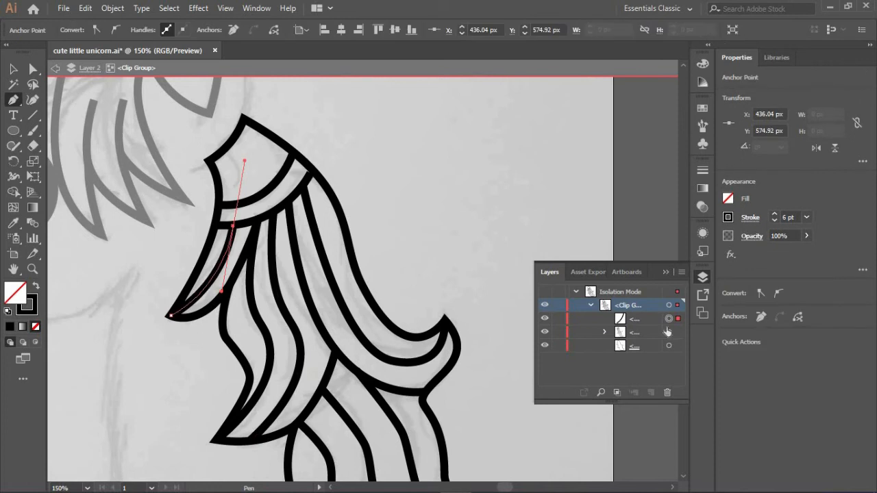
{"action": "left_click", "coordinate": [386, 220], "text": "ctrl"}
{"action": "scroll", "coordinate": [380, 202], "scroll_direction": "down", "scroll_amount": 2}
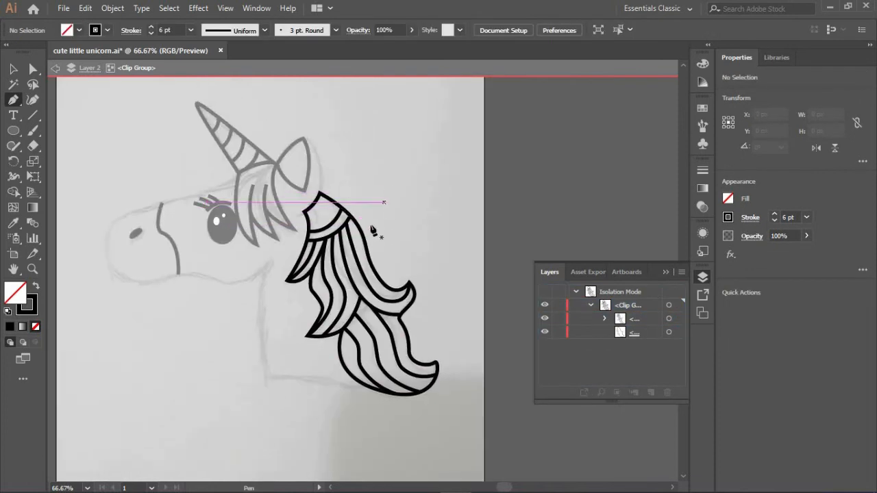
Exit the mane group's isolation mode and make the hidden white head and body shape visible.
{"action": "key", "text": "v"}
{"action": "double_click", "coordinate": [96, 163]}
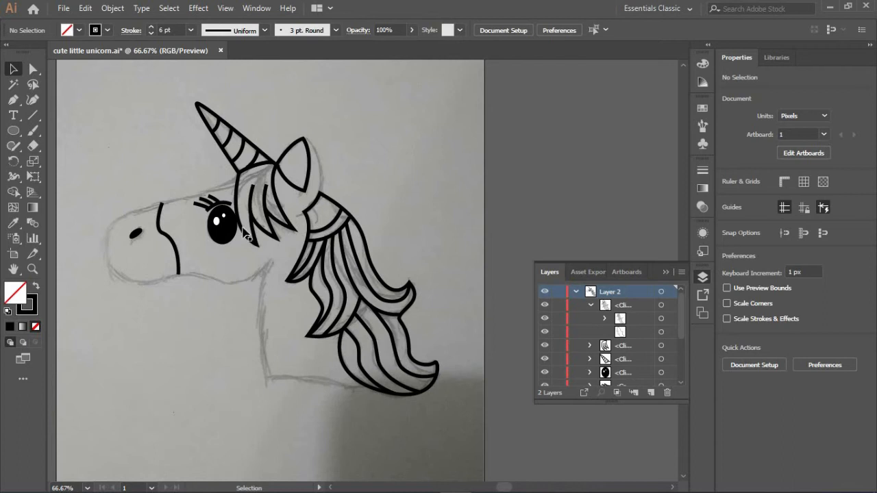
{"action": "scroll", "coordinate": [559, 322], "scroll_direction": "down", "scroll_amount": 5}
{"action": "left_click", "coordinate": [548, 357]}
Fill the forelock's clipping group with magenta.
{"action": "scroll", "coordinate": [650, 297], "scroll_direction": "up", "scroll_amount": 4}
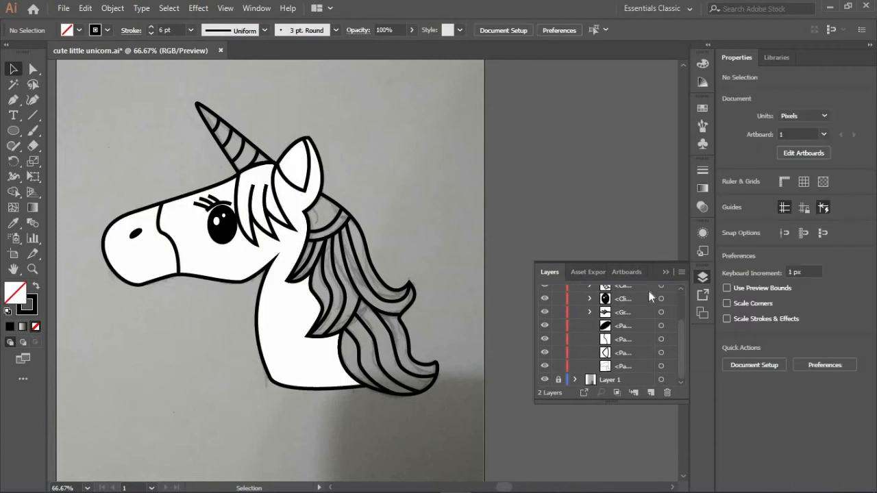
{"action": "left_click", "coordinate": [661, 313]}
{"action": "left_click", "coordinate": [728, 200]}
{"action": "left_click", "coordinate": [675, 246]}
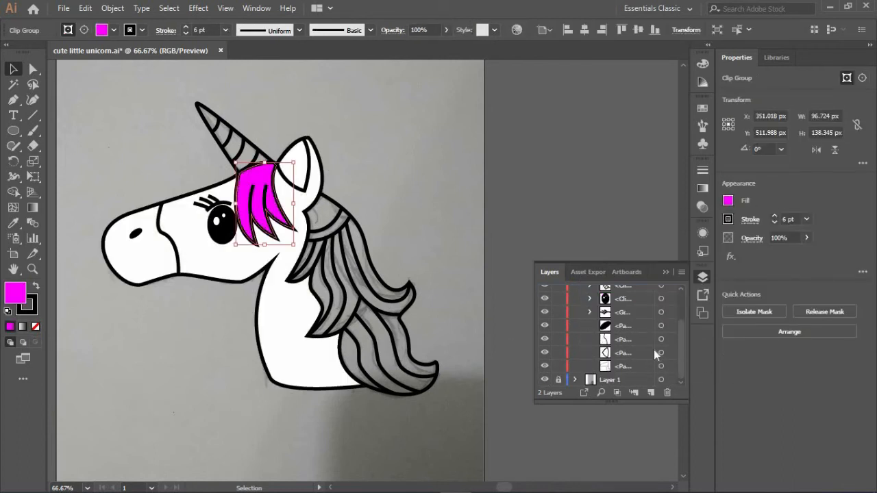
Select the head outline with the muzzle line and separate the muzzle as its own region with the Shape Builder tool.
{"action": "key", "text": "a"}
{"action": "scroll", "coordinate": [160, 223], "scroll_direction": "up", "scroll_amount": 2}
{"action": "left_click", "coordinate": [157, 219]}
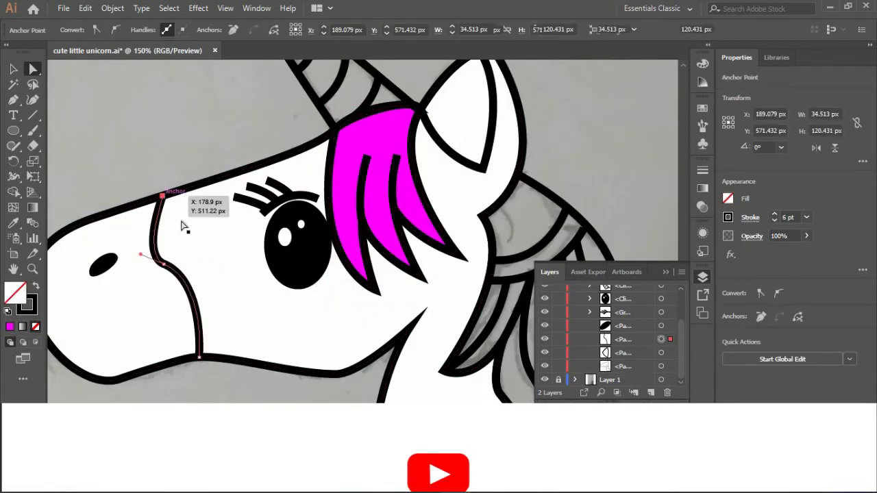
{"action": "left_click", "coordinate": [164, 263]}
{"action": "scroll", "coordinate": [141, 260], "scroll_direction": "left", "scroll_amount": 2}
{"action": "left_click_drag", "start_coordinate": [69, 118], "coordinate": [322, 385]}
{"action": "key", "text": "shift+m"}
{"action": "left_click", "coordinate": [213, 329]}
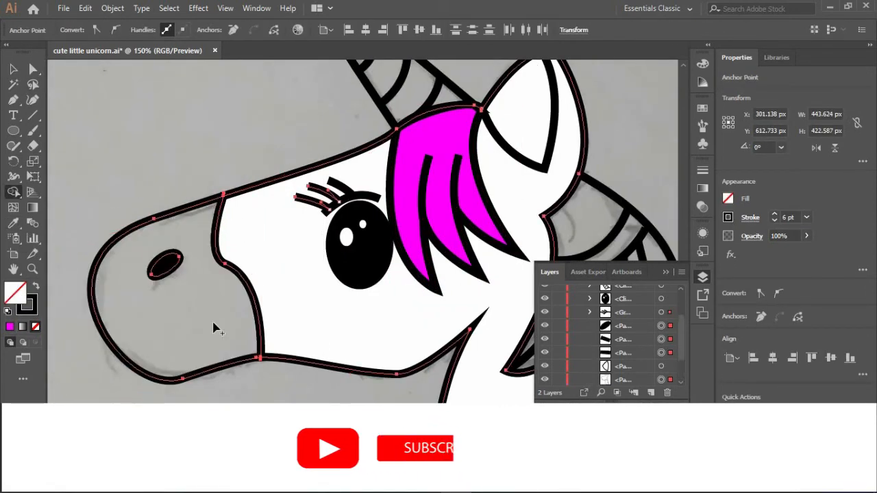
{"action": "key", "text": "ctrl+z"}
{"action": "left_click", "coordinate": [209, 312]}
Delete the two leftover path pieces created by splitting off the muzzle.
{"action": "left_click", "coordinate": [660, 339]}
{"action": "left_click", "coordinate": [660, 352], "text": "shift"}
{"action": "key", "text": "Delete"}
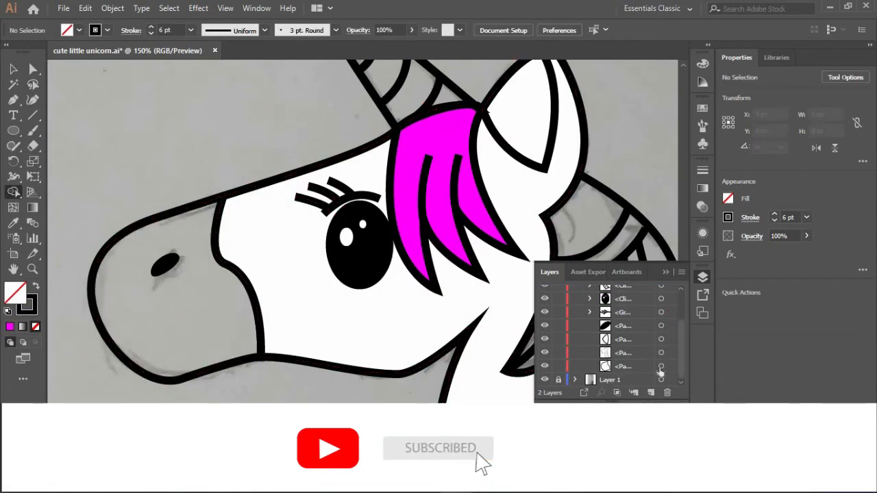
Select the muzzle shape and give it a white fill.
{"action": "left_click", "coordinate": [661, 366]}
{"action": "left_click", "coordinate": [660, 352]}
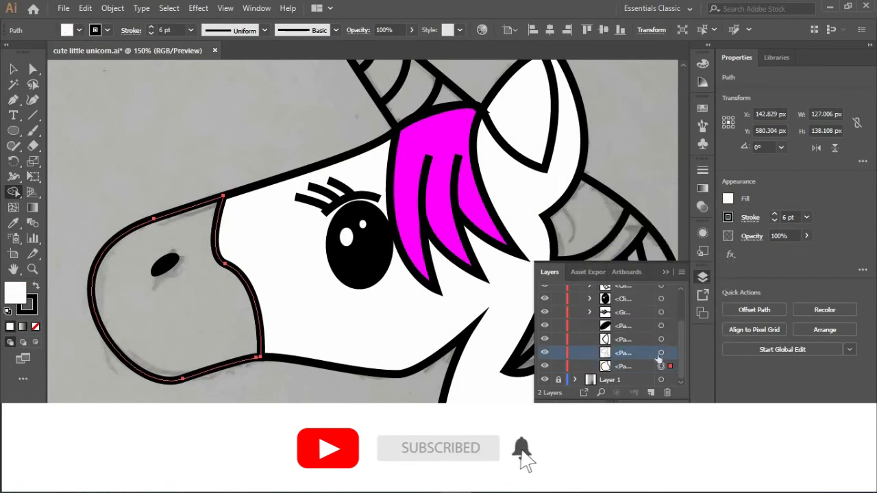
{"action": "key", "text": "v"}
{"action": "left_click", "coordinate": [182, 209]}
{"action": "left_click", "coordinate": [728, 198]}
{"action": "left_click", "coordinate": [605, 243]}
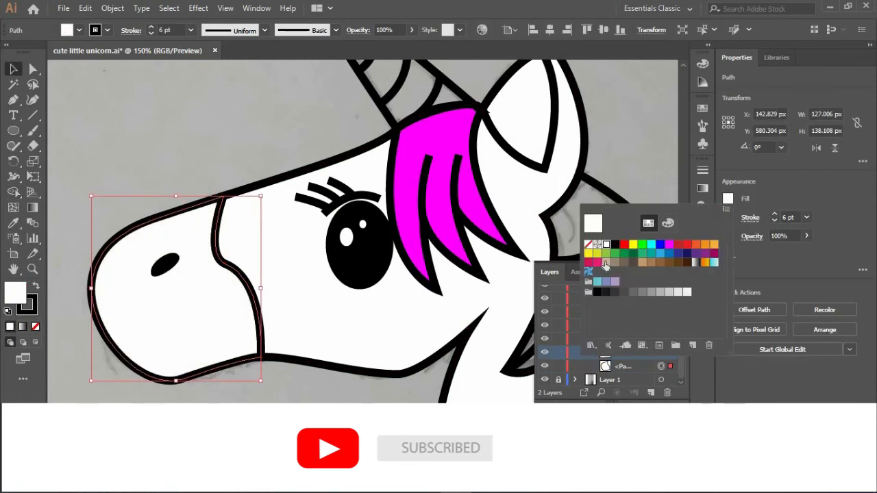
Set the muzzle's fill to pink with RGB 255, 138, 171 and deselect it.
{"action": "double_click", "coordinate": [16, 293]}
{"action": "left_click", "coordinate": [361, 261]}
{"action": "left_click", "coordinate": [287, 255]}
{"action": "left_click", "coordinate": [241, 253]}
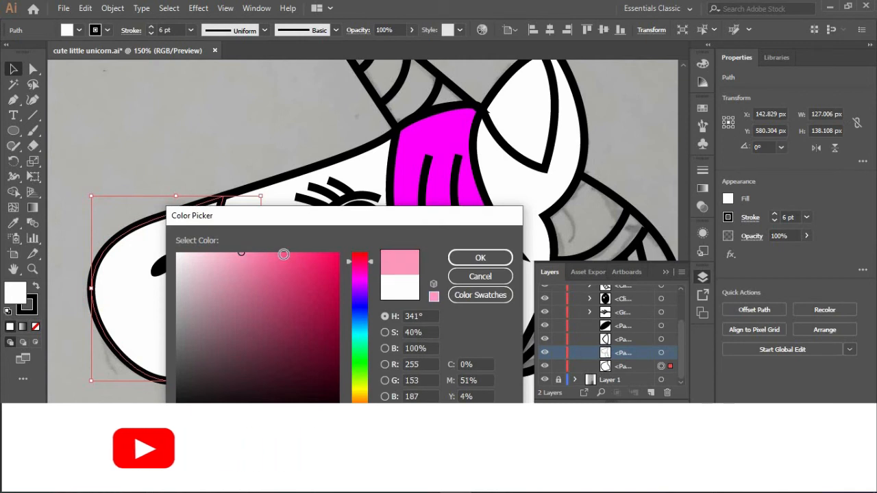
{"action": "left_click", "coordinate": [365, 266]}
{"action": "left_click_drag", "start_coordinate": [371, 265], "coordinate": [371, 261]}
{"action": "left_click_drag", "start_coordinate": [260, 256], "coordinate": [252, 248]}
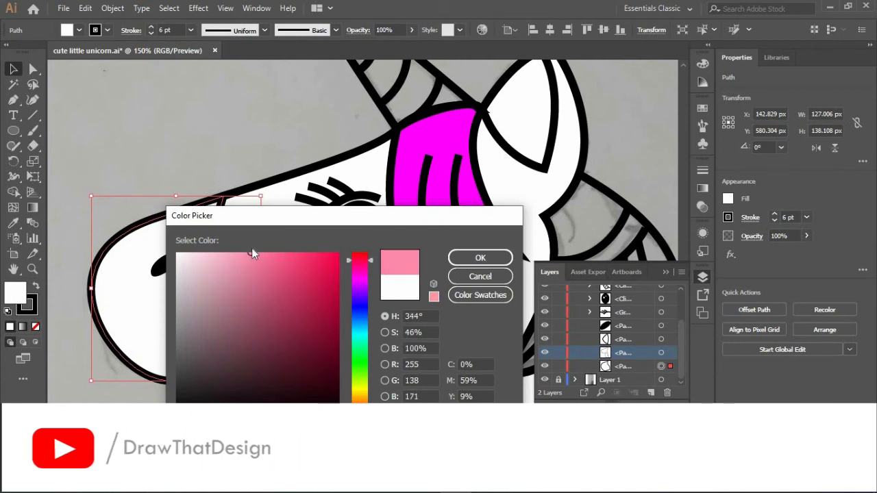
{"action": "left_click", "coordinate": [479, 258]}
{"action": "left_click", "coordinate": [307, 399]}
Select the mane's clip group and expand its contents in the layer list.
{"action": "key", "text": "ctrl+minus"}
{"action": "left_click_drag", "start_coordinate": [393, 335], "coordinate": [260, 287]}
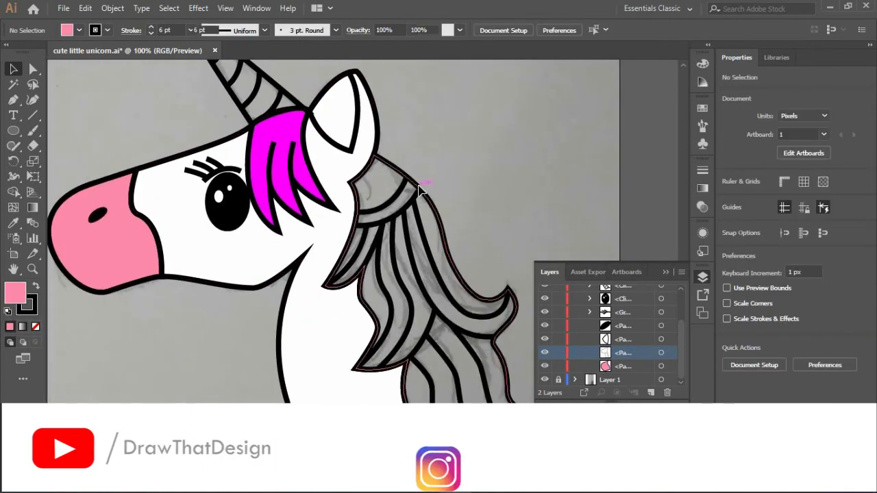
{"action": "left_click", "coordinate": [421, 187]}
{"action": "right_click", "coordinate": [539, 169]}
{"action": "key", "text": "Escape"}
{"action": "left_click", "coordinate": [415, 194]}
{"action": "scroll", "coordinate": [644, 356], "scroll_direction": "up", "scroll_amount": 3}
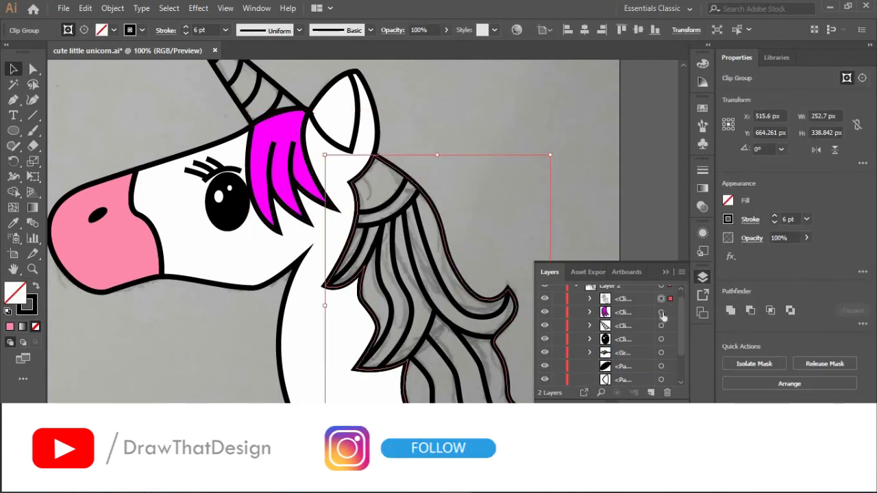
{"action": "left_click", "coordinate": [582, 195]}
{"action": "left_click", "coordinate": [660, 298]}
{"action": "left_click", "coordinate": [590, 299]}
{"action": "mouse_move", "coordinate": [634, 332]}
{"action": "left_mouse_down"}
{"action": "mouse_move", "coordinate": [632, 313]}
{"action": "mouse_move", "coordinate": [636, 338]}
{"action": "left_mouse_up"}
{"action": "left_click", "coordinate": [660, 312]}
{"action": "left_click", "coordinate": [660, 326]}
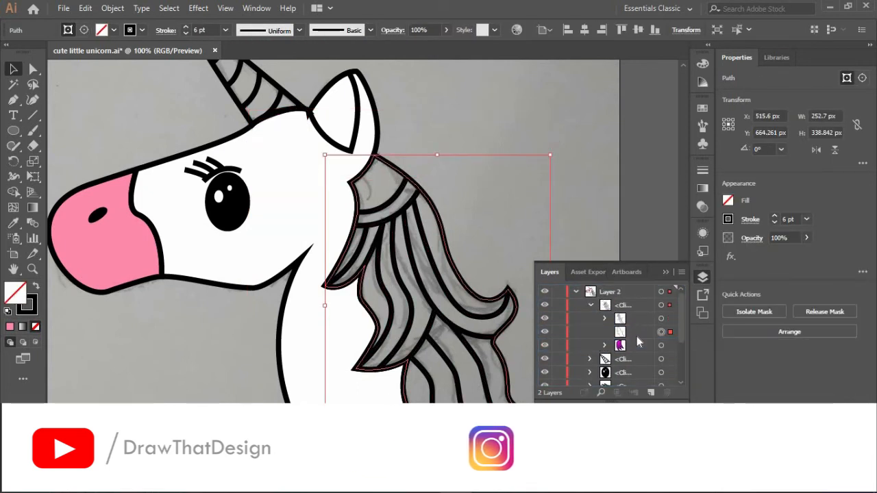
{"action": "key", "text": "ctrl+z"}
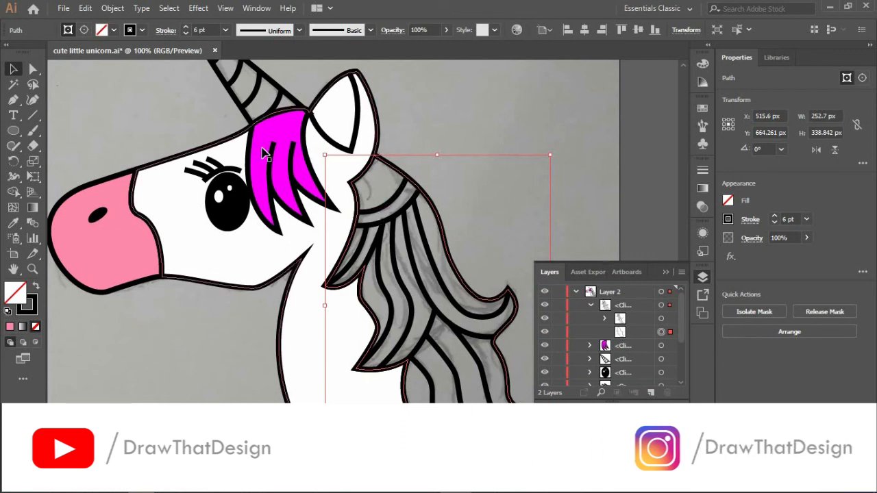
Select the forelock and set its fill to a lighter magenta, RGB 247, 52, 238.
{"action": "left_click", "coordinate": [264, 152]}
{"action": "double_click", "coordinate": [15, 293]}
{"action": "left_click", "coordinate": [358, 276]}
{"action": "left_click", "coordinate": [301, 254]}
{"action": "left_click", "coordinate": [480, 256]}
Try darker purples for the forelock's fill, ending with RGB 188, 0, 188.
{"action": "double_click", "coordinate": [15, 293]}
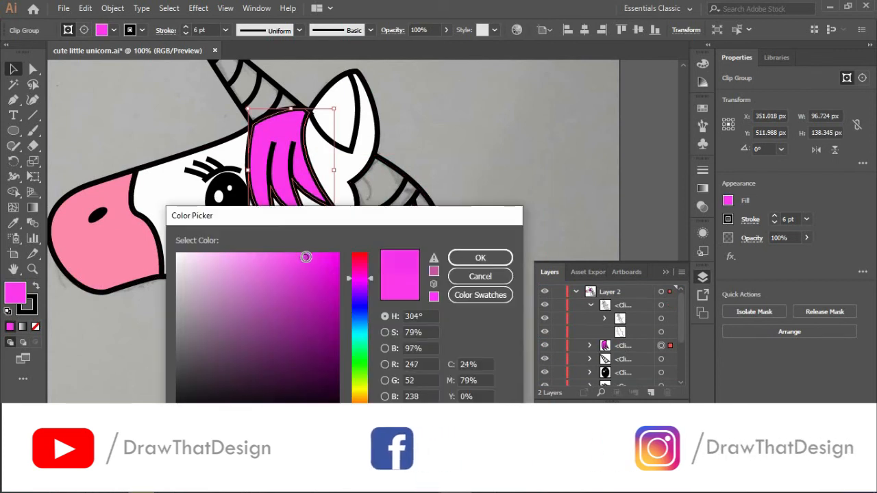
{"action": "left_click", "coordinate": [338, 316]}
{"action": "left_click", "coordinate": [480, 257]}
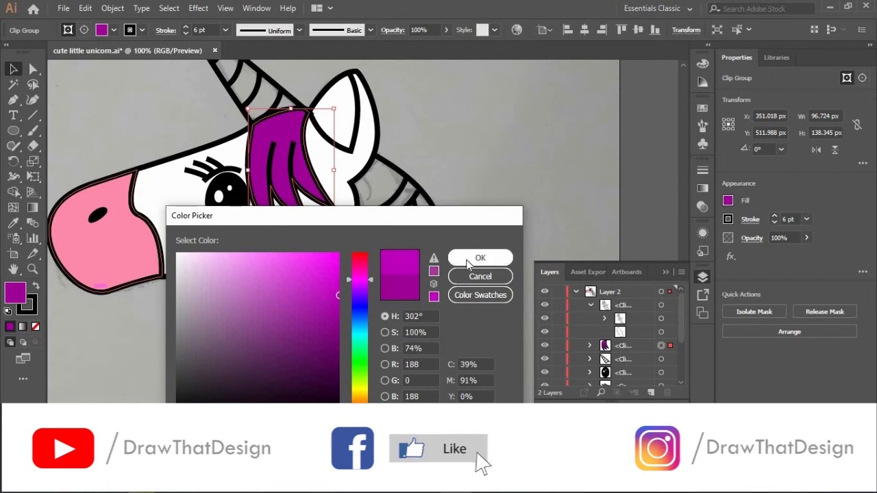
{"action": "left_click", "coordinate": [480, 257]}
Try sampling the head's white fill onto the mane with the Eyedropper, and undo it along with the forelock's dark purple.
{"action": "left_click", "coordinate": [439, 221]}
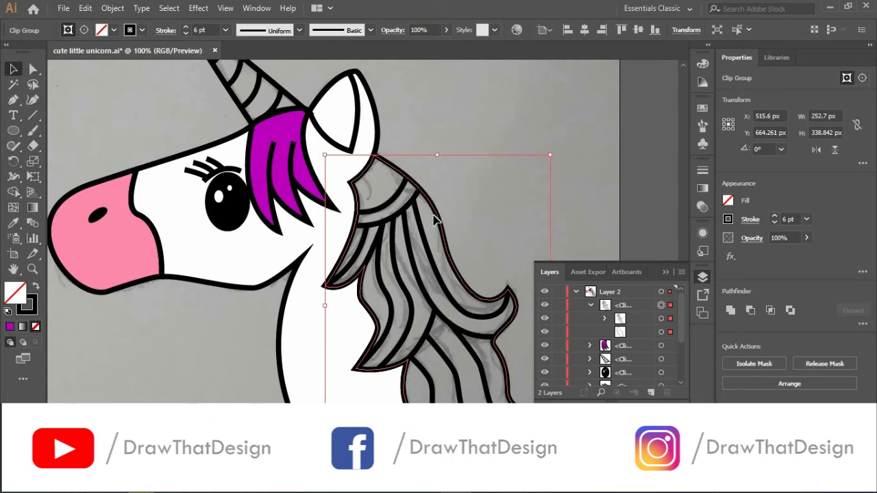
{"action": "scroll", "coordinate": [439, 185], "scroll_direction": "up", "scroll_amount": 3}
{"action": "left_click_drag", "start_coordinate": [122, 128], "coordinate": [315, 255]}
{"action": "left_click", "coordinate": [13, 192]}
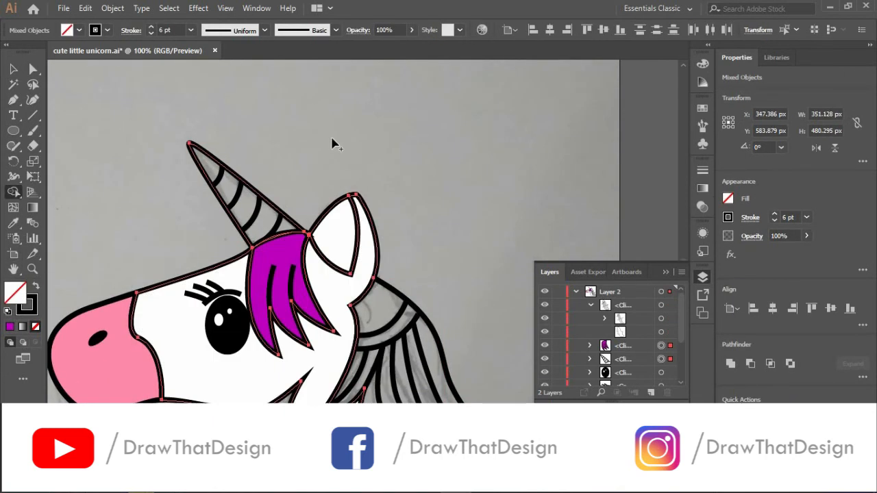
{"action": "scroll", "coordinate": [446, 178], "scroll_direction": "down", "scroll_amount": 4}
{"action": "key", "text": "v"}
{"action": "left_click", "coordinate": [399, 166]}
{"action": "left_click", "coordinate": [14, 224]}
{"action": "left_click", "coordinate": [179, 165]}
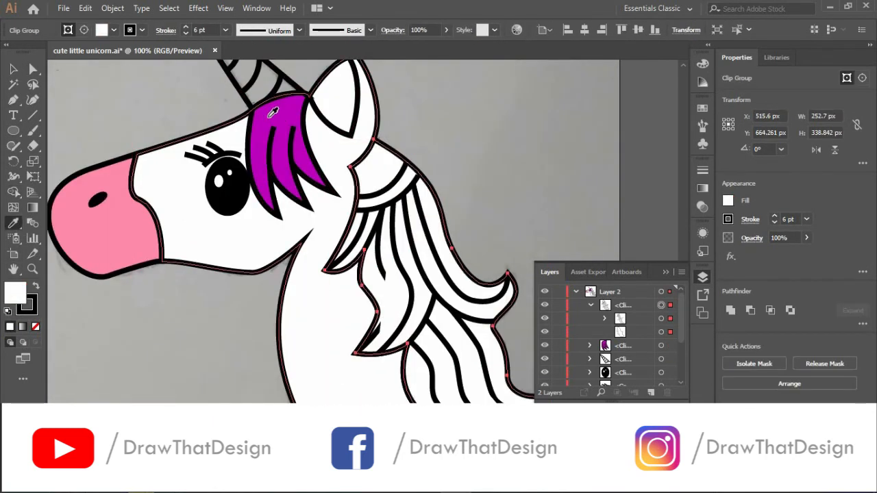
{"action": "key", "text": "ctrl+z"}
{"action": "key", "text": "ctrl+z"}
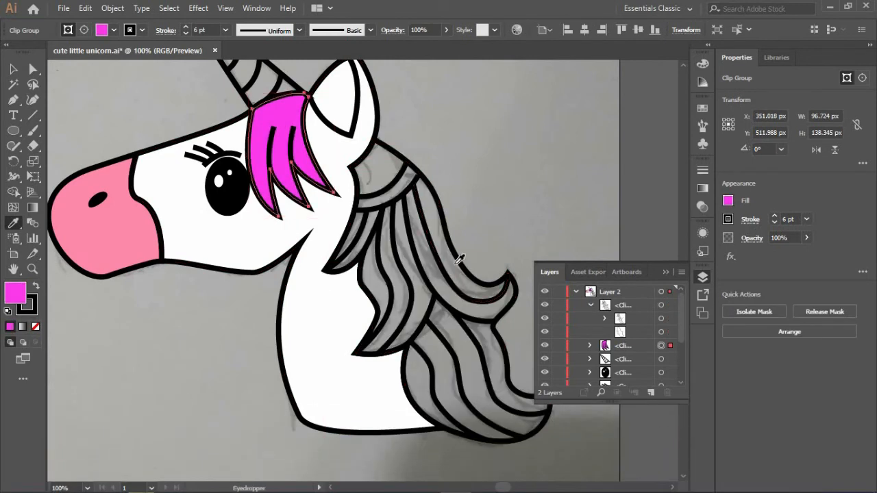
Select the mane's clip group and fill it with bright magenta, RGB 255, 59, 237.
{"action": "scroll", "coordinate": [452, 267], "scroll_direction": "up", "scroll_amount": 3}
{"action": "left_click", "coordinate": [421, 257], "text": "ctrl"}
{"action": "left_click", "coordinate": [9, 327]}
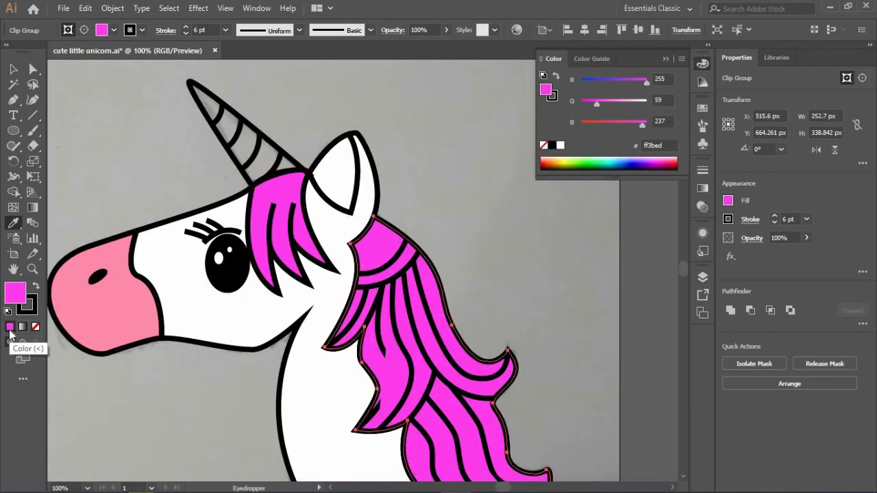
Isolate the mane's clip group and set the fill of its grouped strand lines to None.
{"action": "double_click", "coordinate": [446, 308]}
{"action": "scroll", "coordinate": [446, 308], "scroll_direction": "down", "scroll_amount": 4}
{"action": "left_click", "coordinate": [702, 277]}
{"action": "left_click", "coordinate": [669, 318]}
{"action": "left_click", "coordinate": [728, 200]}
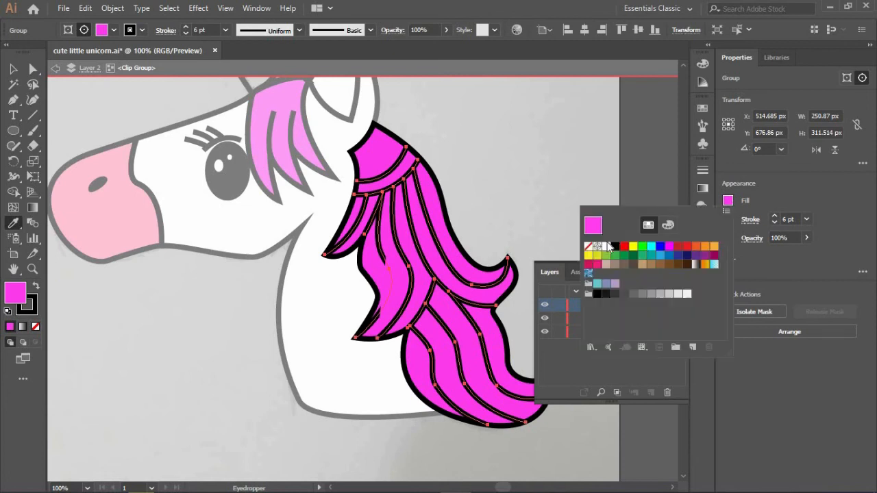
{"action": "left_click", "coordinate": [588, 246]}
{"action": "left_click", "coordinate": [729, 202]}
{"action": "double_click", "coordinate": [506, 212], "text": "ctrl"}
{"action": "scroll", "coordinate": [506, 211], "scroll_direction": "up", "scroll_amount": 5}
{"action": "double_click", "coordinate": [269, 177], "text": "ctrl"}
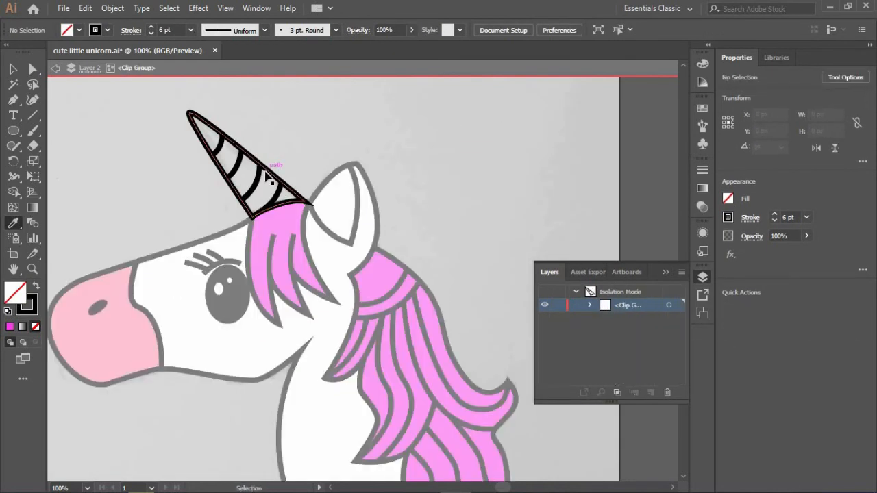
{"action": "key", "text": "shift+m"}
{"action": "right_click", "coordinate": [463, 202]}
{"action": "left_click", "coordinate": [500, 321]}
Release the horn's clipping mask and adjust the upper anchor of the lowest stripe at the horn's edge.
{"action": "left_click", "coordinate": [249, 171], "text": "ctrl"}
{"action": "right_click", "coordinate": [511, 171]}
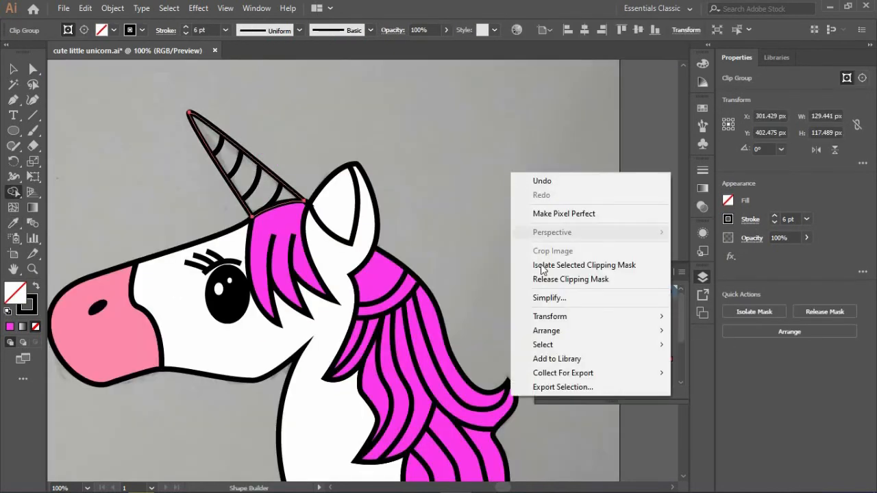
{"action": "left_click", "coordinate": [544, 278]}
{"action": "key", "text": "a"}
{"action": "left_click", "coordinate": [282, 177]}
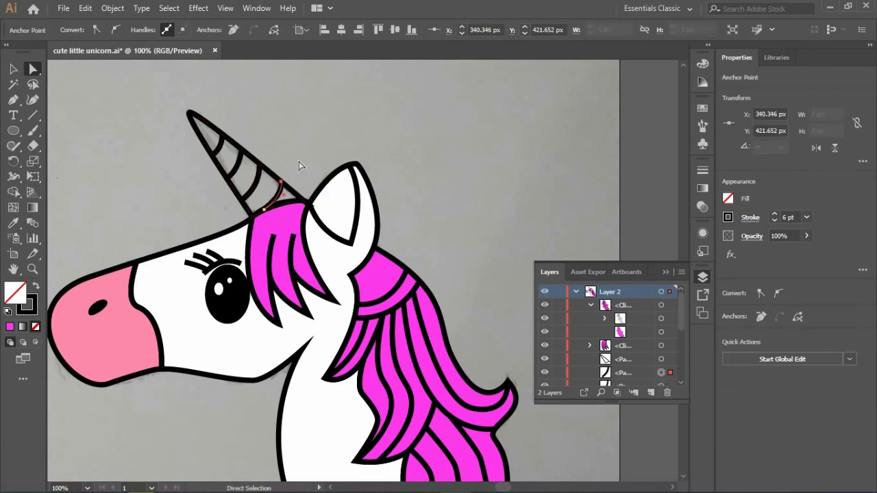
{"action": "left_click", "coordinate": [299, 152]}
Move the ends of the horn's stripes so they sit exactly on the horn's outline path.
{"action": "left_click_drag", "start_coordinate": [114, 78], "coordinate": [320, 226]}
{"action": "left_click", "coordinate": [13, 191]}
{"action": "scroll", "coordinate": [250, 157], "scroll_direction": "up", "scroll_amount": 5}
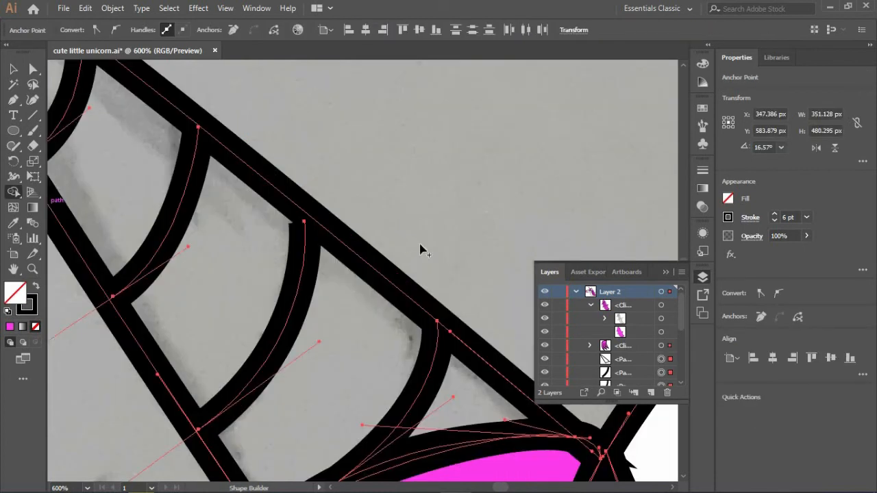
{"action": "left_click", "coordinate": [198, 430], "text": "ctrl"}
{"action": "left_click_drag", "start_coordinate": [197, 239], "coordinate": [385, 376]}
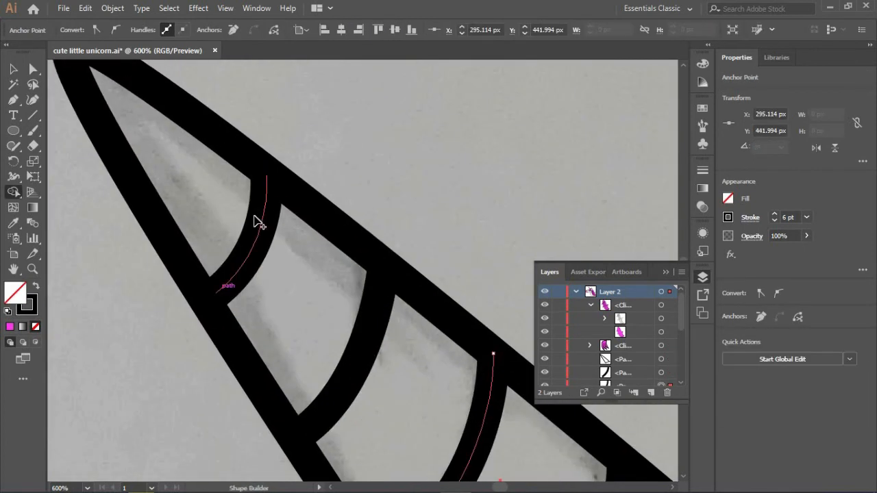
{"action": "left_click", "coordinate": [261, 221], "text": "ctrl"}
{"action": "left_click", "coordinate": [266, 172], "text": "ctrl"}
{"action": "left_click", "coordinate": [383, 262], "text": "ctrl"}
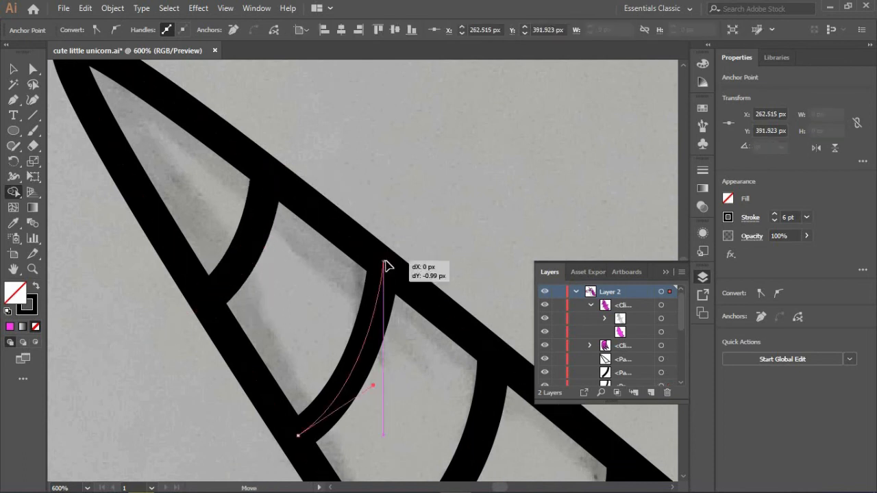
{"action": "scroll", "coordinate": [450, 221], "scroll_direction": "down", "scroll_amount": 5}
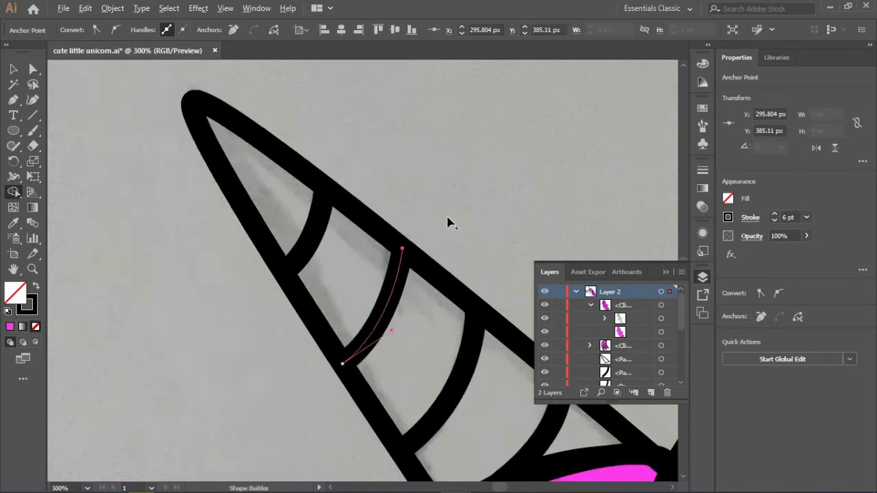
Try splitting the horn along its stripes with Shape Builder while the surrounding head paths are also selected.
{"action": "key", "text": "ctrl+a"}
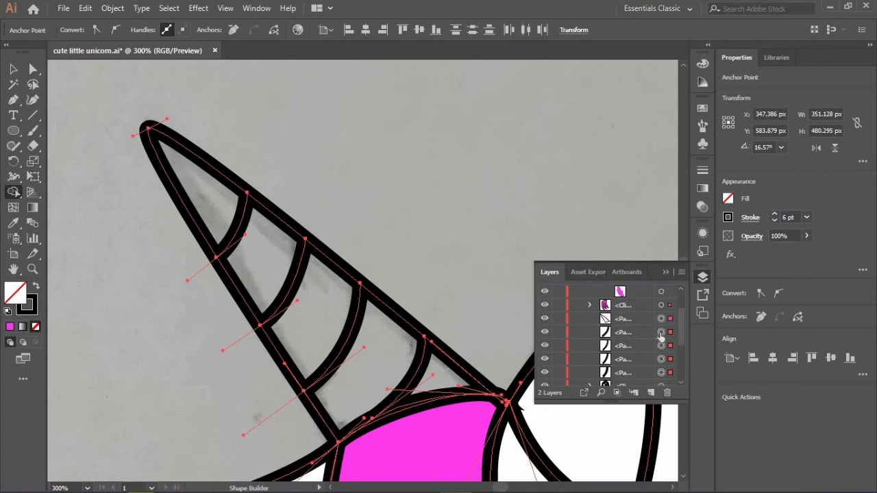
{"action": "scroll", "coordinate": [548, 363], "scroll_direction": "down", "scroll_amount": 3}
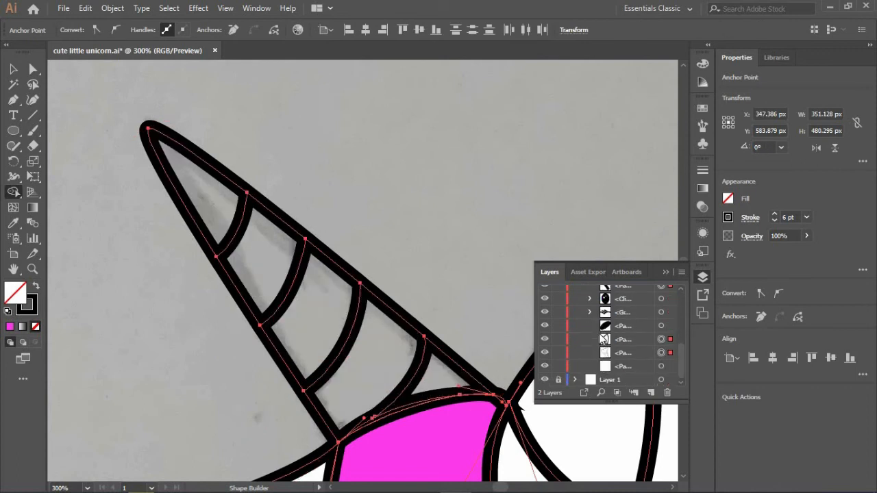
{"action": "left_click", "coordinate": [545, 352]}
{"action": "scroll", "coordinate": [578, 309], "scroll_direction": "up", "scroll_amount": 3}
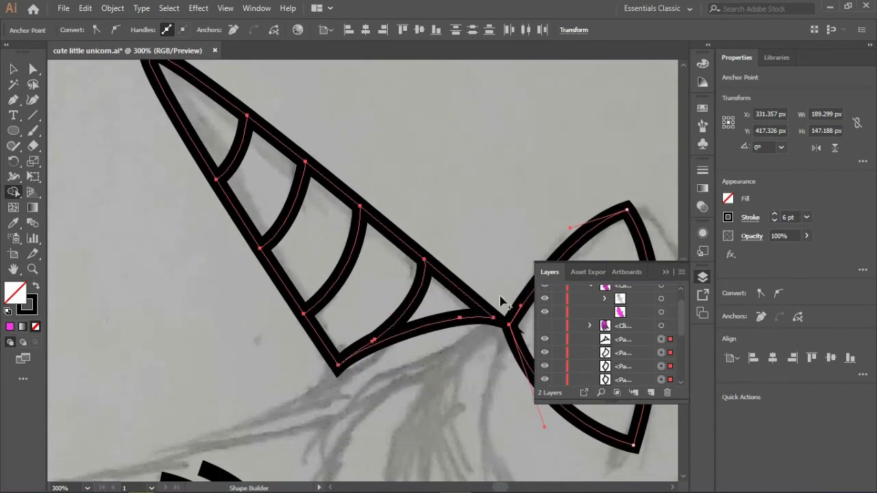
{"action": "scroll", "coordinate": [448, 228], "scroll_direction": "up", "scroll_amount": 1}
{"action": "scroll", "coordinate": [623, 305], "scroll_direction": "down", "scroll_amount": 1}
{"action": "key", "text": "ctrl+z"}
{"action": "key", "text": "ctrl+z"}
{"action": "key", "text": "ctrl+z"}
{"action": "key", "text": "ctrl+z"}
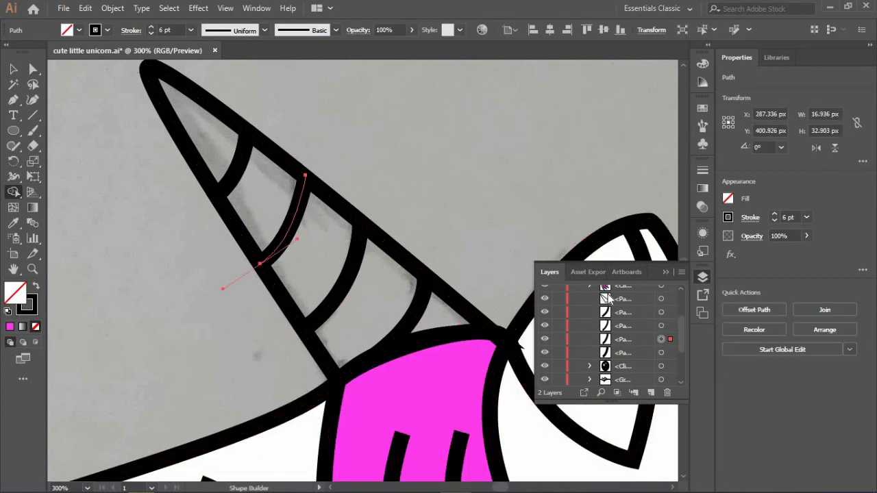
Hide the head outline, the forelock and the inner ear path to leave the horn exposed.
{"action": "scroll", "coordinate": [568, 350], "scroll_direction": "down", "scroll_amount": 2}
{"action": "left_click", "coordinate": [545, 356]}
{"action": "scroll", "coordinate": [548, 343], "scroll_direction": "up", "scroll_amount": 2}
{"action": "left_click", "coordinate": [544, 301]}
{"action": "scroll", "coordinate": [562, 346], "scroll_direction": "down", "scroll_amount": 2}
{"action": "left_click", "coordinate": [545, 346]}
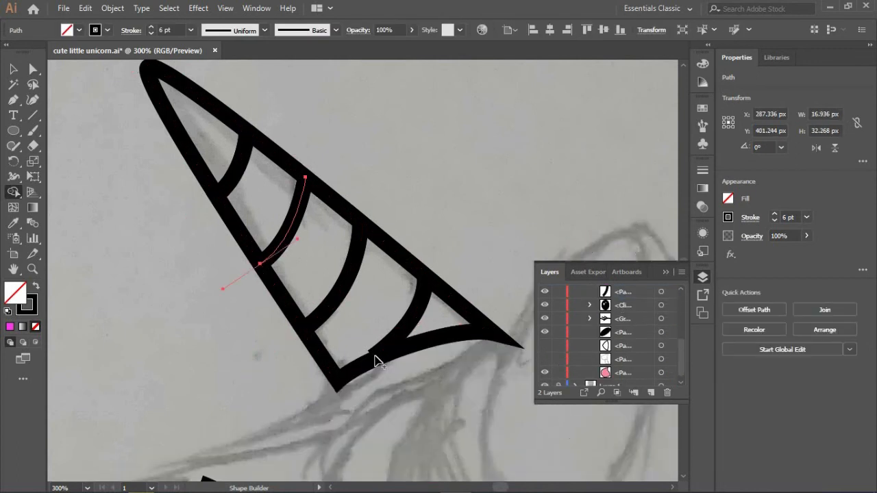
Check the horn's regions with Shape Builder and move the lowest stripe's bottom anchor onto the horn's base curve.
{"action": "key", "text": "ctrl+a"}
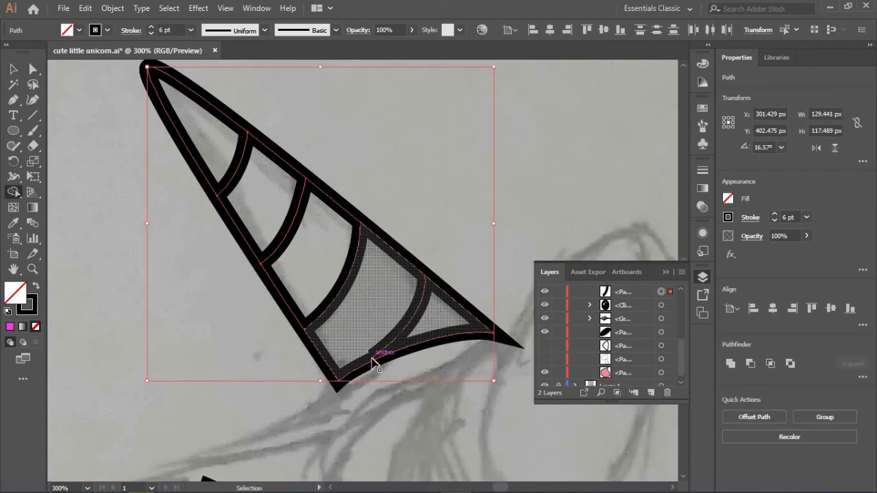
{"action": "key", "text": "ctrl+shift+a"}
{"action": "key", "text": "a"}
{"action": "left_click_drag", "start_coordinate": [374, 354], "coordinate": [377, 357]}
Nudge the lowest stripe's bottom anchor slightly to the right so it crosses the horn's base curve.
{"action": "left_click", "coordinate": [101, 85]}
{"action": "scroll", "coordinate": [101, 85], "scroll_direction": "up", "scroll_amount": 1}
{"action": "left_click_drag", "start_coordinate": [100, 85], "coordinate": [497, 405]}
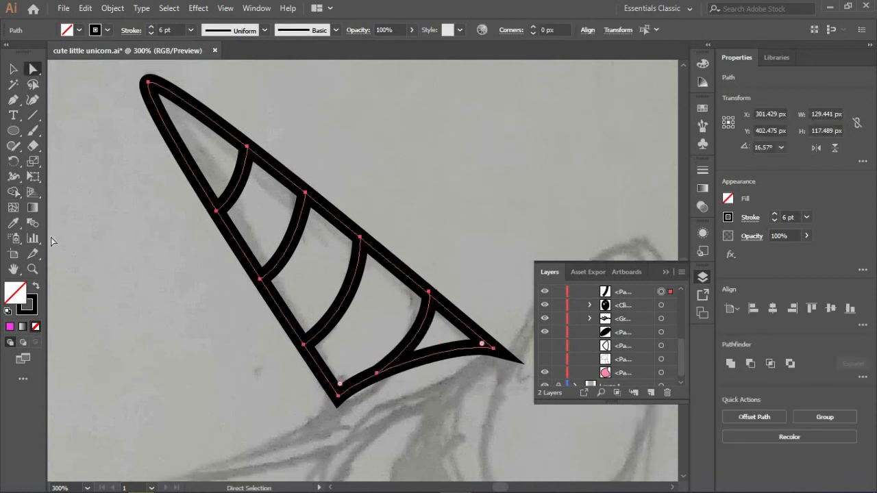
{"action": "key", "text": "shift+m"}
{"action": "left_click", "coordinate": [383, 376], "text": "ctrl"}
{"action": "left_click", "coordinate": [377, 372], "text": "ctrl"}
{"action": "key", "text": "Right"}
{"action": "key", "text": "Right"}
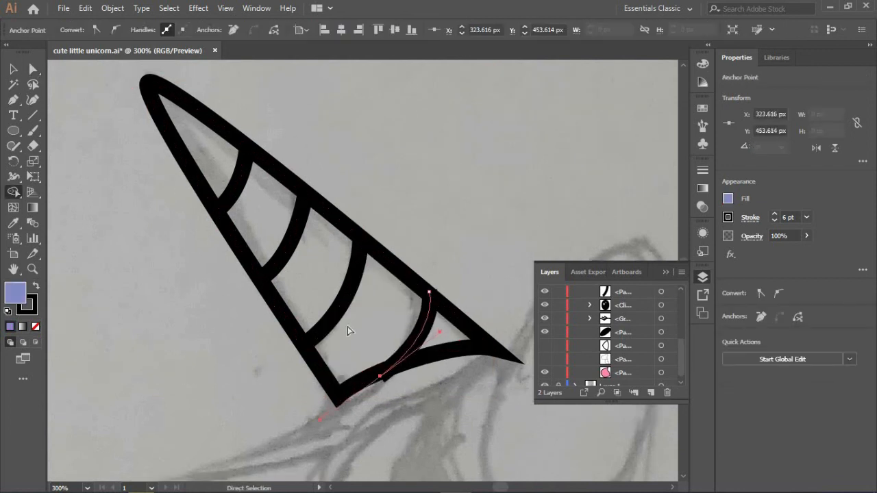
{"action": "key", "text": "ctrl+z"}
{"action": "left_click", "coordinate": [442, 346], "text": "ctrl+shift"}
{"action": "scroll", "coordinate": [102, 71], "scroll_direction": "up", "scroll_amount": 1}
{"action": "left_click_drag", "start_coordinate": [102, 71], "coordinate": [497, 414]}
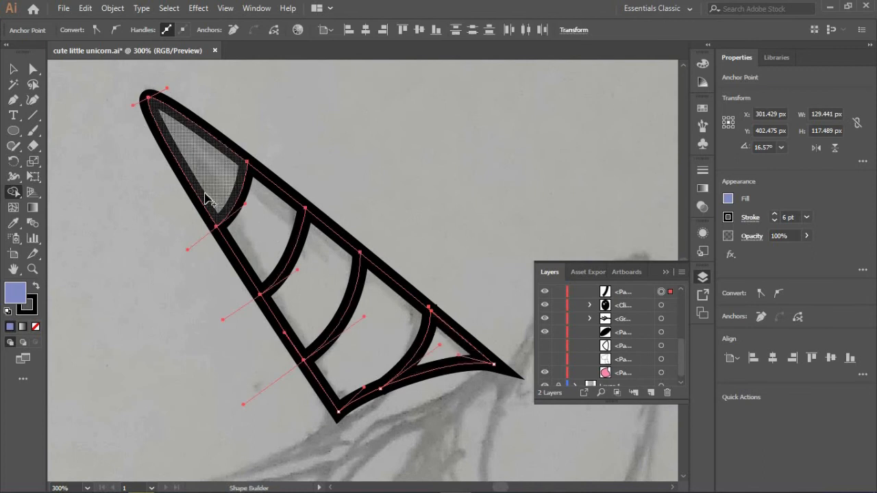
{"action": "left_click", "coordinate": [208, 199]}
{"action": "key", "text": "ctrl+z"}
{"action": "double_click", "coordinate": [15, 293]}
{"action": "left_click", "coordinate": [480, 276]}
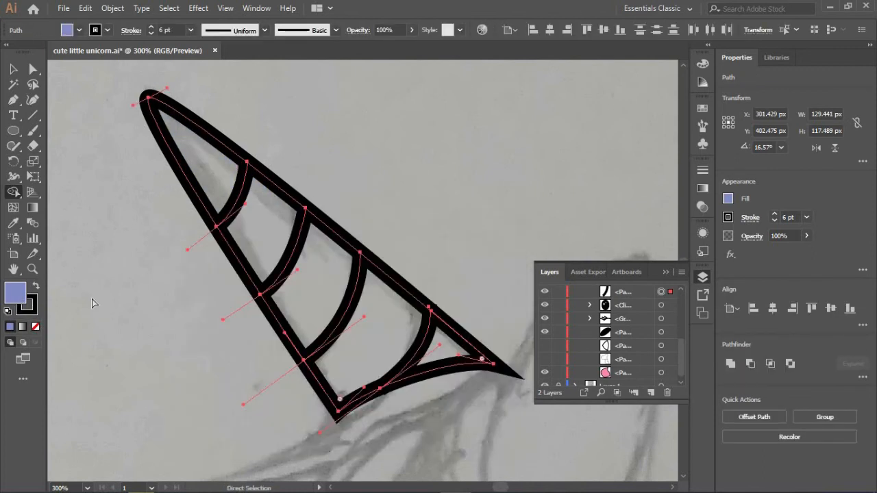
Select the horn with its stripes and turn its five segments into separate regions with the Shape Builder tool.
{"action": "left_click_drag", "start_coordinate": [112, 86], "coordinate": [479, 411]}
{"action": "left_click", "coordinate": [198, 168]}
{"action": "left_click", "coordinate": [264, 233]}
{"action": "left_click", "coordinate": [333, 291]}
{"action": "left_click", "coordinate": [377, 342]}
{"action": "left_click", "coordinate": [445, 349]}
Delete the two leftover path pieces created by splitting the horn.
{"action": "scroll", "coordinate": [644, 343], "scroll_direction": "down", "scroll_amount": 1}
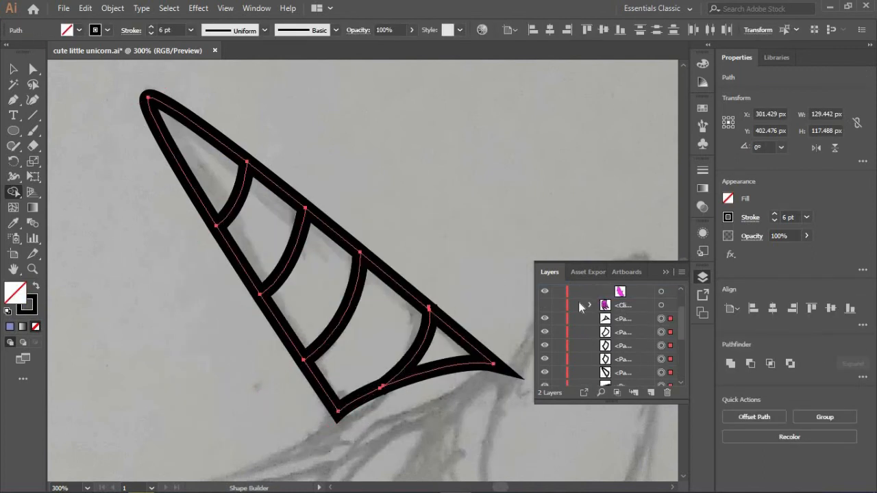
{"action": "scroll", "coordinate": [616, 329], "scroll_direction": "down", "scroll_amount": 1}
{"action": "left_click", "coordinate": [661, 346]}
{"action": "left_click", "coordinate": [663, 360], "text": "shift"}
{"action": "key", "text": "Delete"}
Select the horn's segment shapes and group them.
{"action": "left_click", "coordinate": [661, 331]}
{"action": "left_click", "coordinate": [661, 318], "text": "shift"}
{"action": "right_click", "coordinate": [506, 260]}
{"action": "left_click", "coordinate": [539, 305]}
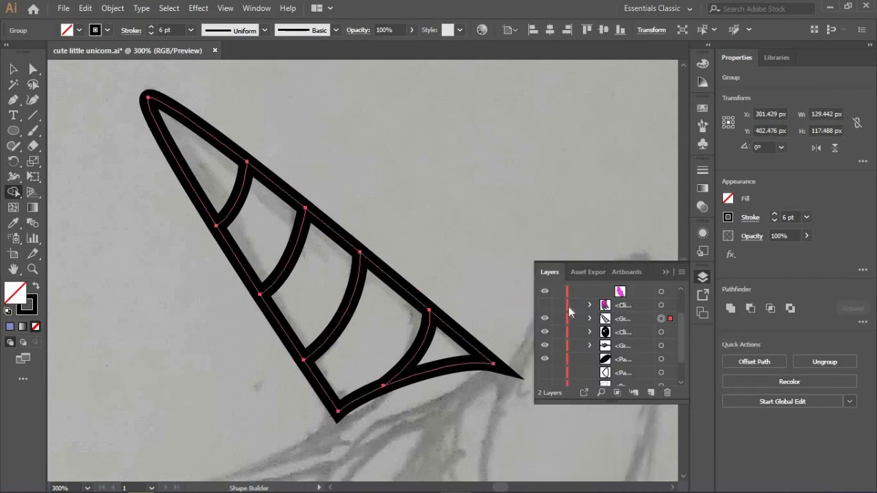
Show the hidden forelock, inner ear and head outline again.
{"action": "left_click", "coordinate": [545, 305]}
{"action": "scroll", "coordinate": [580, 312], "scroll_direction": "up", "scroll_amount": 1}
{"action": "scroll", "coordinate": [580, 313], "scroll_direction": "down", "scroll_amount": 2}
{"action": "left_click_drag", "start_coordinate": [545, 339], "coordinate": [545, 366]}
{"action": "scroll", "coordinate": [489, 168], "scroll_direction": "down", "scroll_amount": 4}
{"action": "left_click_drag", "start_coordinate": [607, 228], "coordinate": [422, 210]}
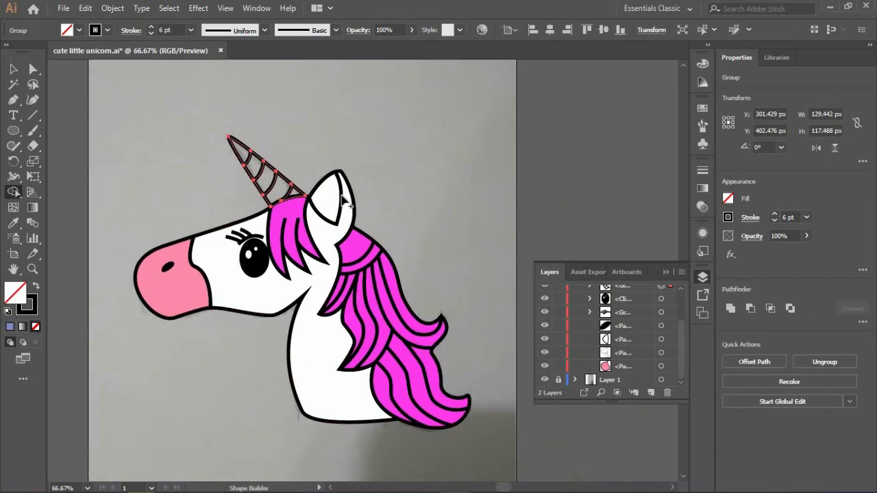
Select the inner ear shape and apply a white-to-black linear gradient fill.
{"action": "key", "text": "v"}
{"action": "left_click", "coordinate": [342, 200]}
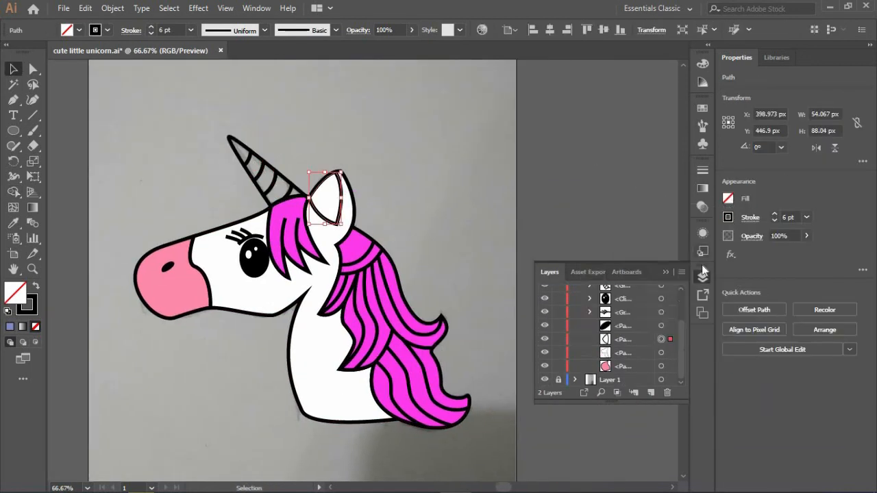
{"action": "left_click", "coordinate": [702, 188]}
{"action": "left_click", "coordinate": [547, 186]}
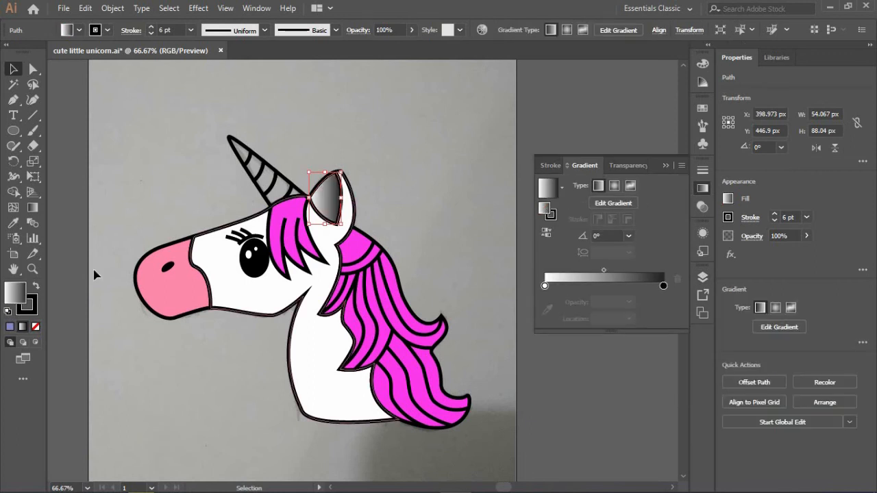
{"action": "double_click", "coordinate": [545, 286]}
{"action": "left_click", "coordinate": [633, 335]}
{"action": "double_click", "coordinate": [663, 286]}
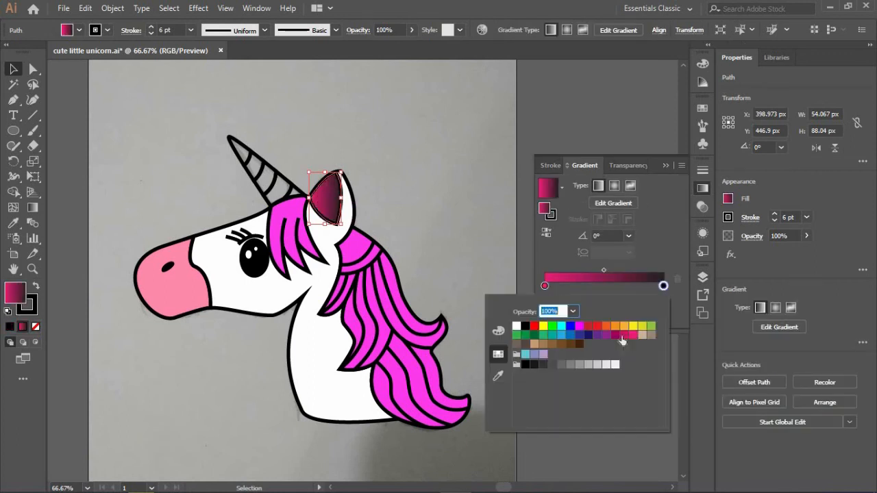
{"action": "left_click", "coordinate": [633, 335]}
{"action": "left_click", "coordinate": [498, 331]}
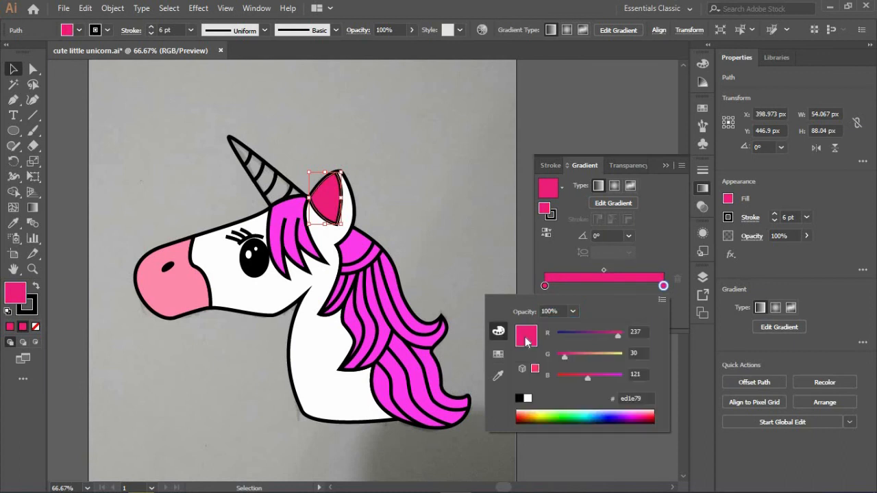
{"action": "left_click_drag", "start_coordinate": [600, 379], "coordinate": [588, 381]}
{"action": "left_click_drag", "start_coordinate": [615, 336], "coordinate": [605, 337]}
{"action": "left_click_drag", "start_coordinate": [563, 356], "coordinate": [554, 358]}
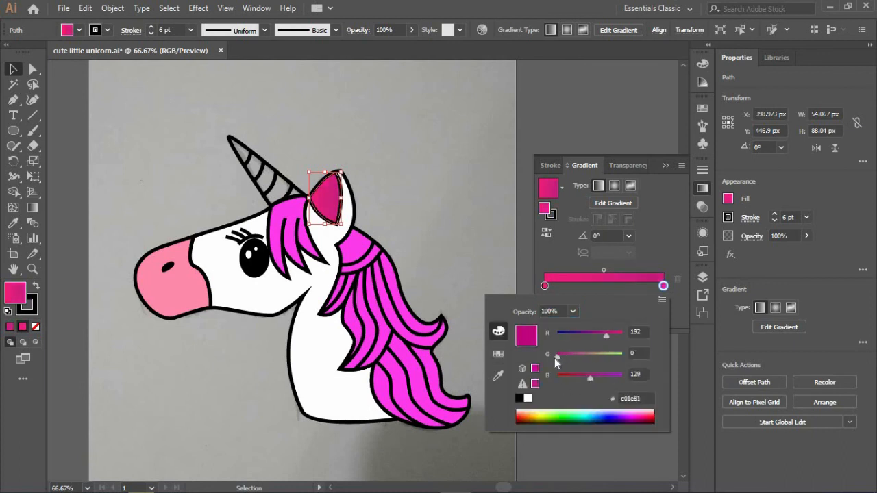
{"action": "left_click", "coordinate": [543, 287]}
{"action": "key", "text": "ctrl+z"}
{"action": "key", "text": "ctrl+z"}
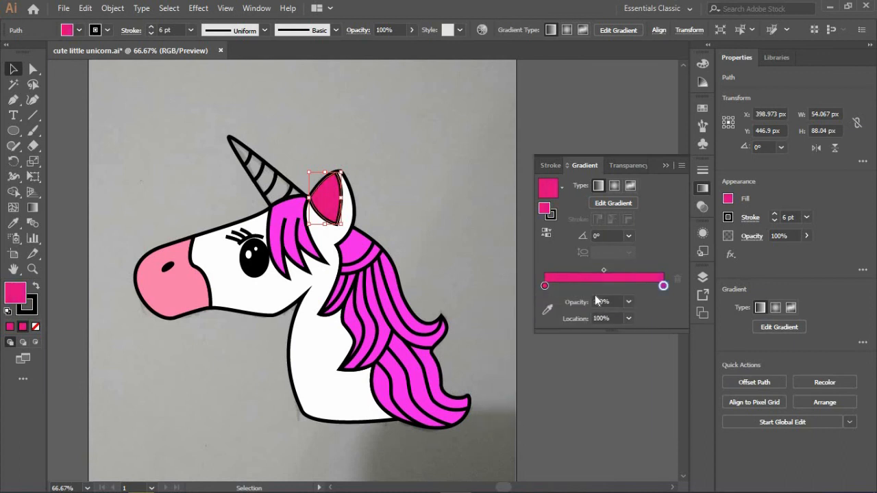
{"action": "key", "text": "ctrl+z"}
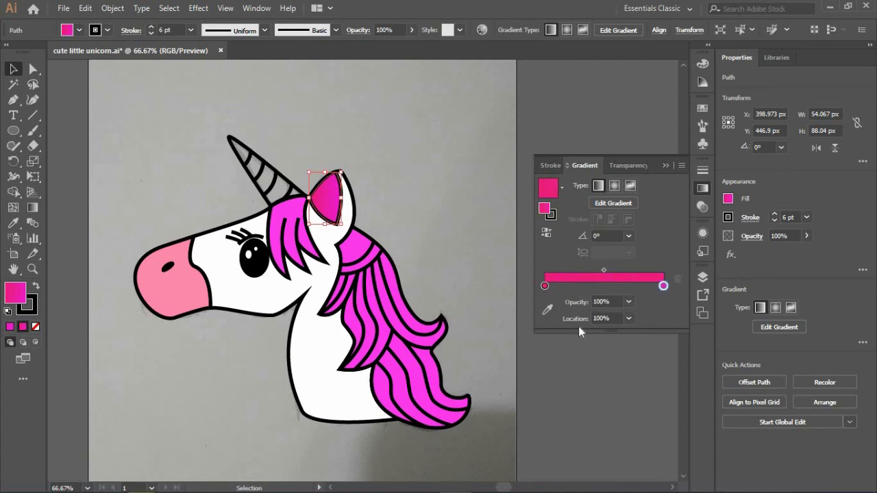
{"action": "key", "text": "ctrl+z"}
{"action": "key", "text": "ctrl+z"}
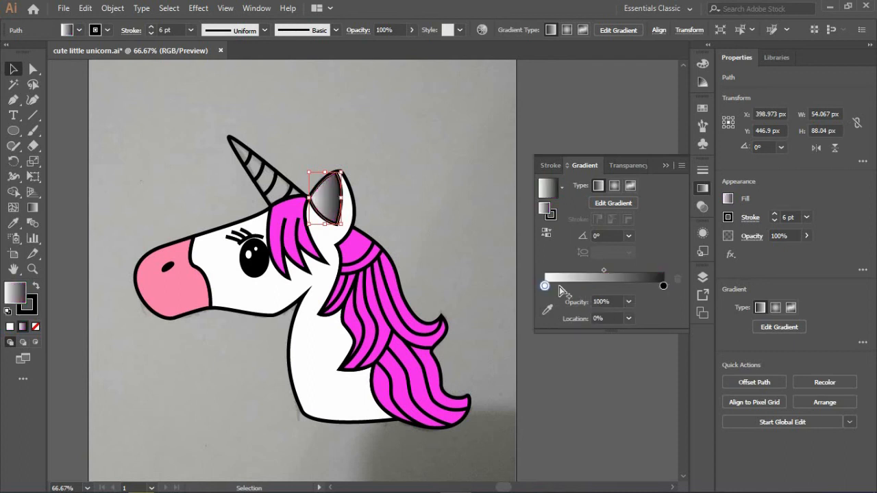
Set both gradient stops of the inner ear fill to pink ed1e79, and shift the starting stop to a lighter magenta-pink.
{"action": "double_click", "coordinate": [544, 286]}
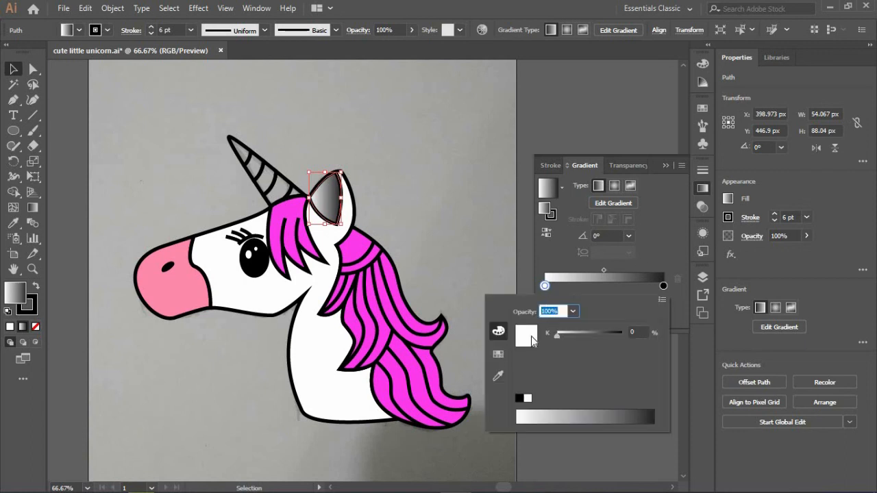
{"action": "left_click", "coordinate": [498, 354]}
{"action": "left_click", "coordinate": [632, 335]}
{"action": "left_click", "coordinate": [642, 335]}
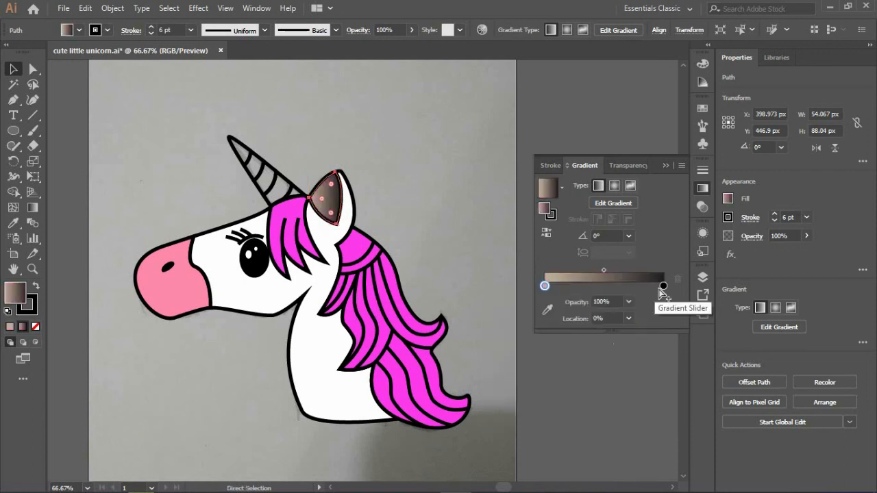
{"action": "double_click", "coordinate": [662, 286]}
{"action": "left_click", "coordinate": [633, 335]}
{"action": "double_click", "coordinate": [544, 286]}
{"action": "left_click", "coordinate": [632, 335]}
{"action": "left_click", "coordinate": [498, 331]}
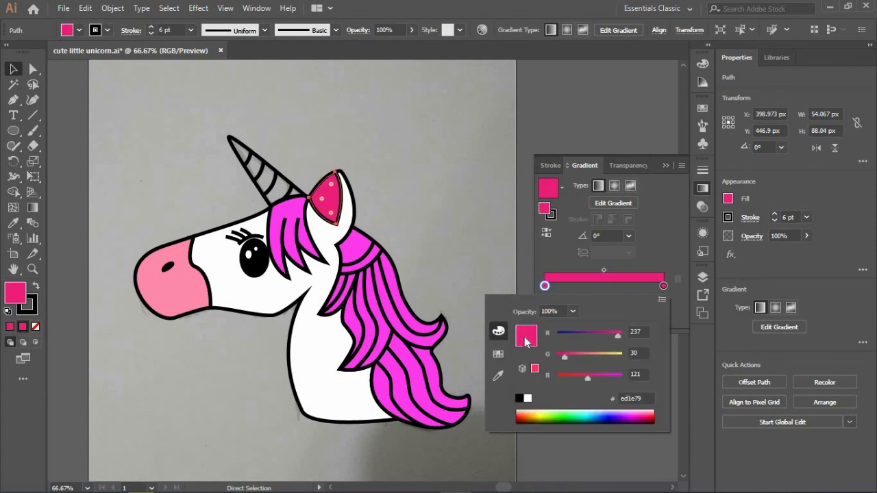
{"action": "left_click_drag", "start_coordinate": [564, 357], "coordinate": [603, 378]}
Redirect the inner ear's gradient across the shape at an angle of about 24.7°, and deselect it.
{"action": "left_click", "coordinate": [32, 208]}
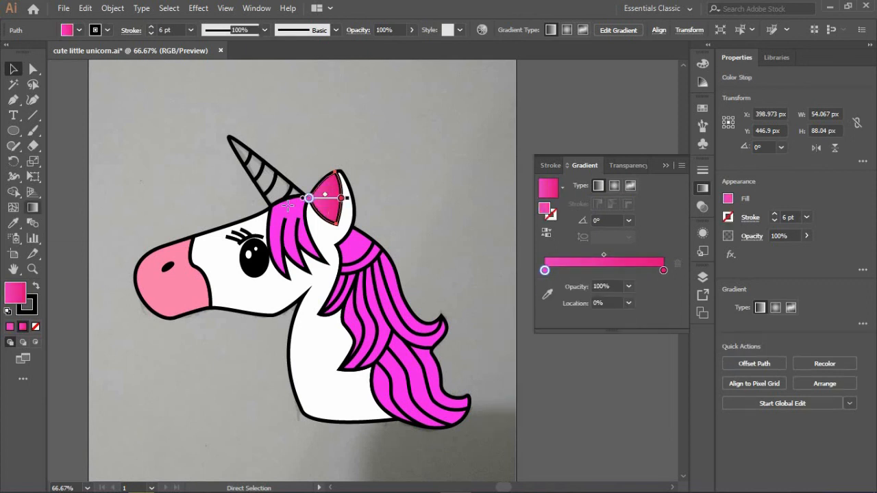
{"action": "left_click_drag", "start_coordinate": [307, 212], "coordinate": [336, 183]}
{"action": "left_click_drag", "start_coordinate": [302, 212], "coordinate": [322, 258]}
{"action": "key", "text": "ctrl+shift+a"}
Move the inner ear's upper tip anchor down so it sits inside the white ear outline.
{"action": "scroll", "coordinate": [308, 191], "scroll_direction": "up", "scroll_amount": 4}
{"action": "key", "text": "a"}
{"action": "left_click_drag", "start_coordinate": [430, 110], "coordinate": [437, 134]}
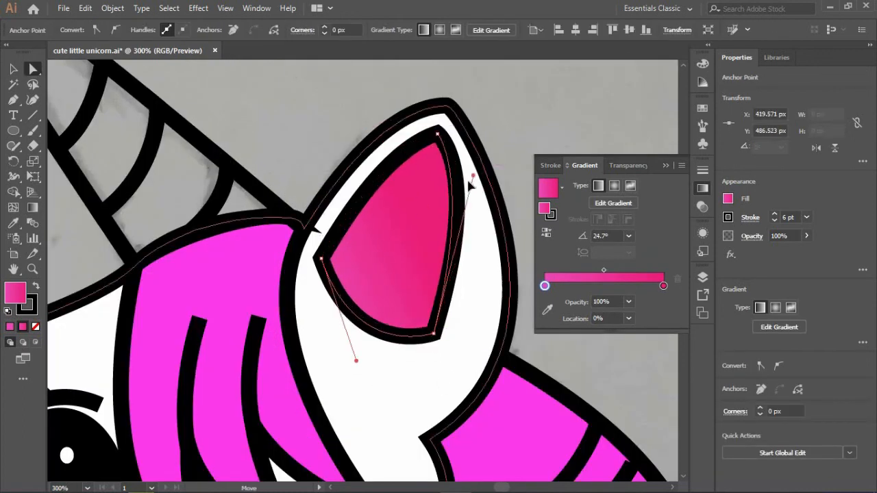
{"action": "left_click_drag", "start_coordinate": [431, 344], "coordinate": [424, 290]}
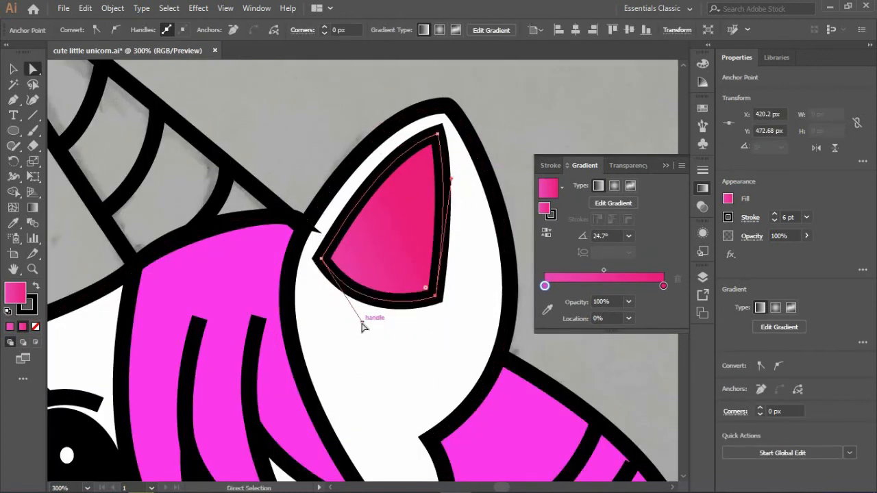
{"action": "key", "text": "ctrl+z"}
{"action": "scroll", "coordinate": [464, 234], "scroll_direction": "down", "scroll_amount": 3}
{"action": "left_click", "coordinate": [483, 278]}
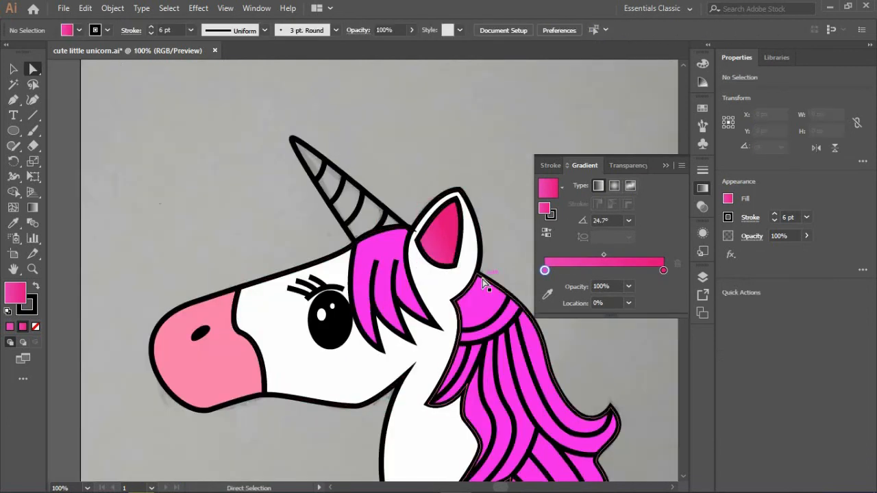
Raise the inner ear's bottom anchor, nudge its side anchor inward and adjust the curve handles to fit the ear outline.
{"action": "mouse_move", "coordinate": [454, 267]}
{"action": "left_mouse_down"}
{"action": "mouse_move", "coordinate": [423, 233]}
{"action": "mouse_move", "coordinate": [458, 258]}
{"action": "left_mouse_up"}
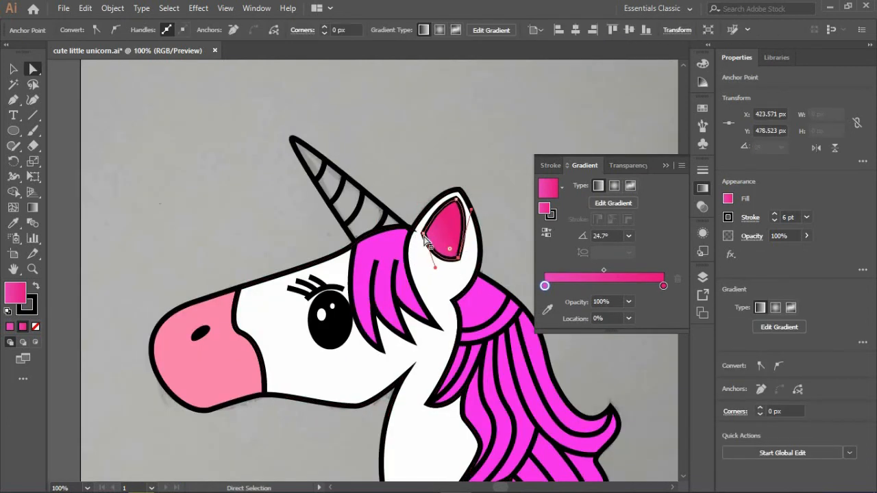
{"action": "left_click_drag", "start_coordinate": [423, 233], "coordinate": [424, 236]}
{"action": "left_click_drag", "start_coordinate": [435, 269], "coordinate": [433, 258]}
{"action": "left_click", "coordinate": [434, 259]}
{"action": "left_click", "coordinate": [459, 258]}
{"action": "left_click_drag", "start_coordinate": [468, 213], "coordinate": [473, 227]}
{"action": "left_click_drag", "start_coordinate": [437, 205], "coordinate": [436, 212]}
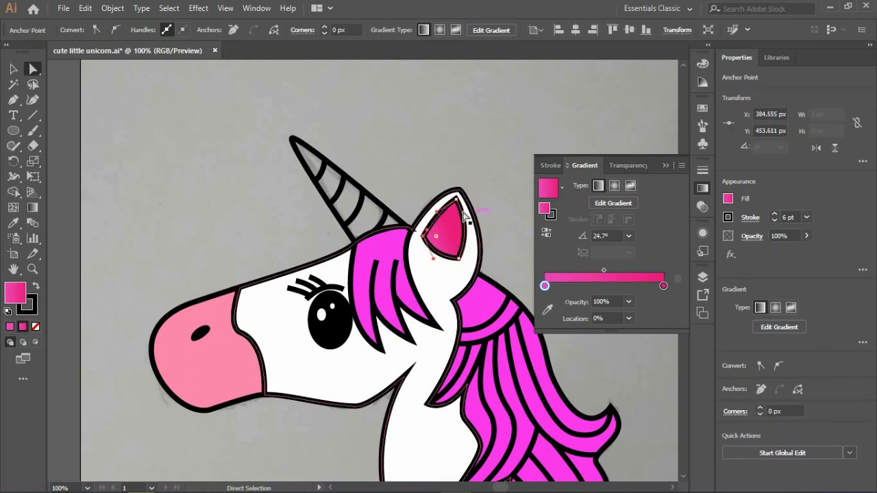
{"action": "left_click", "coordinate": [469, 213]}
{"action": "left_click", "coordinate": [439, 221]}
{"action": "left_click", "coordinate": [491, 213], "text": "ctrl"}
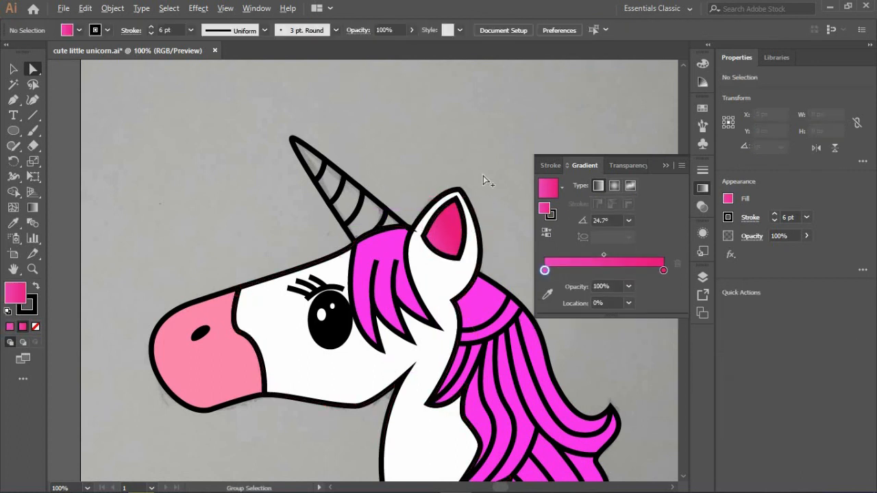
Fill the tip segment of the horn with the yellow swatch.
{"action": "scroll", "coordinate": [483, 178], "scroll_direction": "left", "scroll_amount": 1}
{"action": "left_click", "coordinate": [377, 155]}
{"action": "left_click", "coordinate": [702, 108]}
{"action": "left_click", "coordinate": [542, 152]}
{"action": "key", "text": "v"}
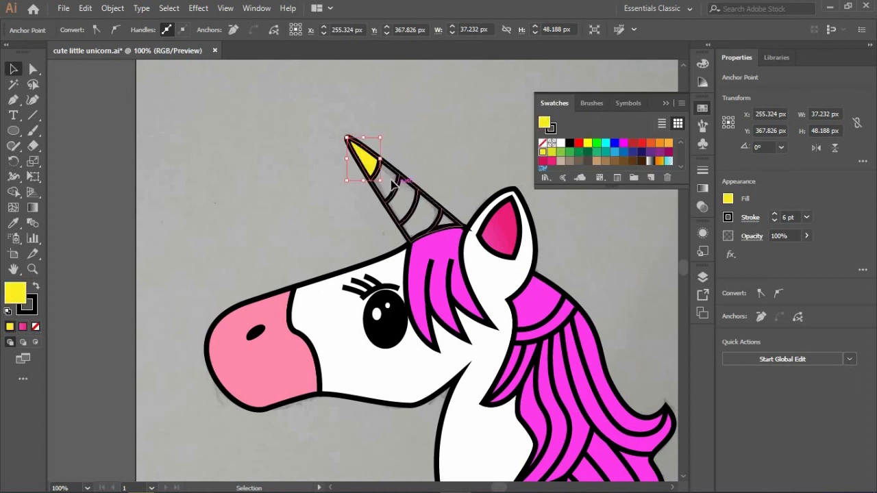
Isolate the horn group and fill its second segment from the tip orange and its third segment pink.
{"action": "double_click", "coordinate": [398, 174]}
{"action": "left_click", "coordinate": [395, 176]}
{"action": "left_click", "coordinate": [651, 143]}
{"action": "left_click", "coordinate": [411, 189]}
{"action": "left_click", "coordinate": [551, 160]}
Fill the horn's base segment purple and its fourth segment cyan, and leave the horn group's isolation.
{"action": "left_click", "coordinate": [428, 206]}
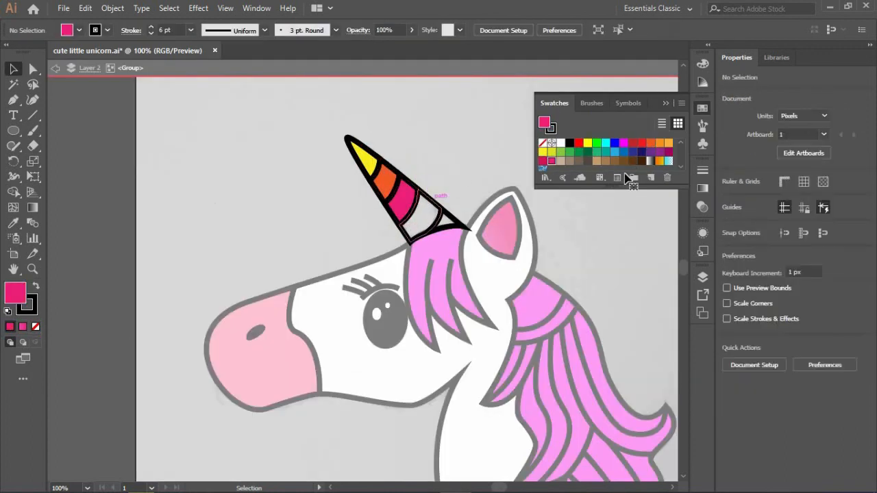
{"action": "left_click", "coordinate": [433, 202]}
{"action": "left_click", "coordinate": [449, 217]}
{"action": "left_click", "coordinate": [660, 154]}
{"action": "left_click", "coordinate": [432, 204]}
{"action": "left_click", "coordinate": [596, 143]}
{"action": "left_click", "coordinate": [604, 143]}
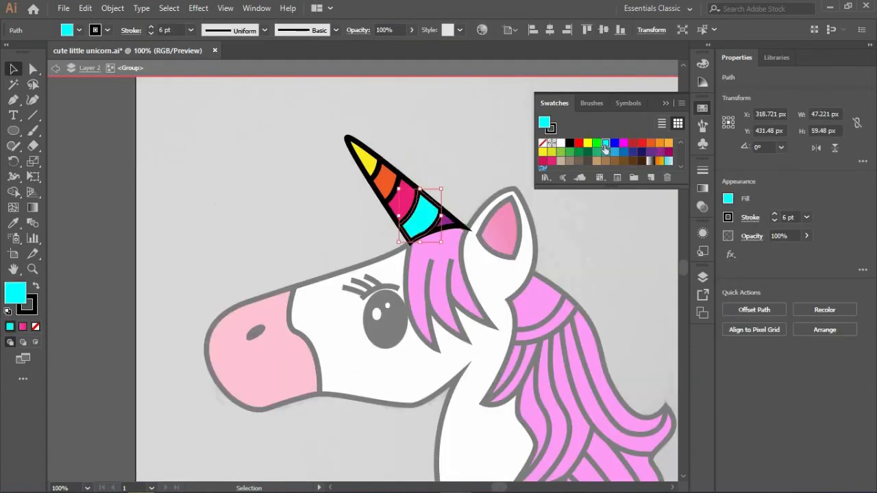
{"action": "double_click", "coordinate": [469, 182]}
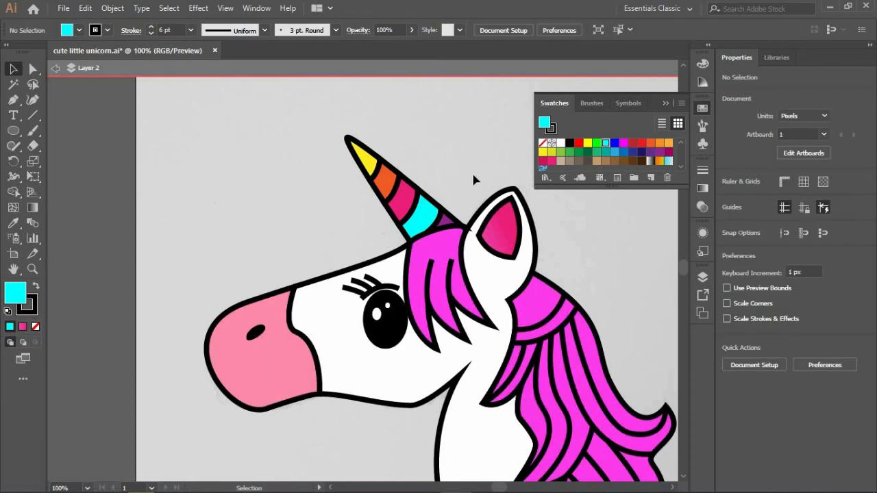
{"action": "scroll", "coordinate": [474, 176], "scroll_direction": "down", "scroll_amount": 5}
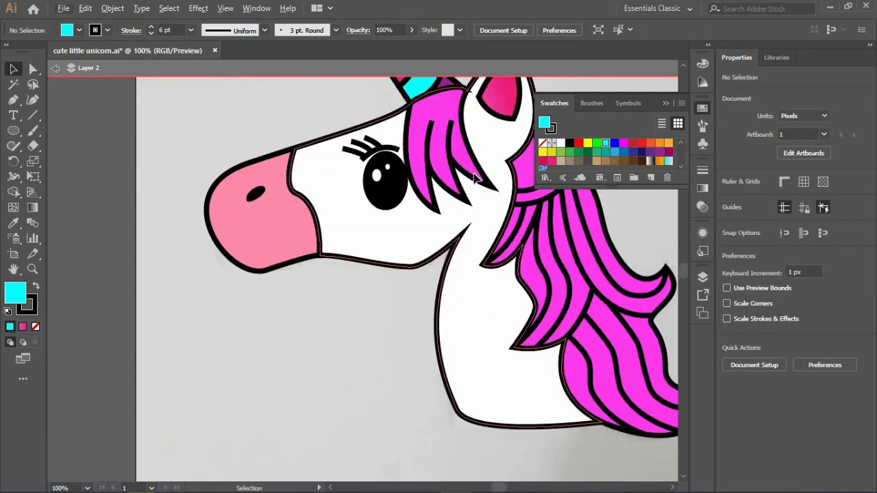
{"action": "scroll", "coordinate": [474, 181], "scroll_direction": "down", "scroll_amount": 1, "text": "alt"}
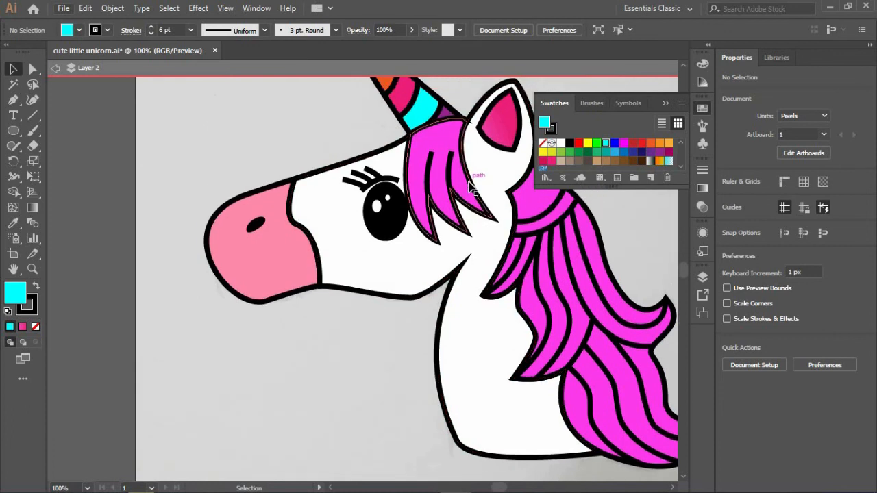
{"action": "scroll", "coordinate": [469, 183], "scroll_direction": "down", "scroll_amount": 3, "text": "ctrl"}
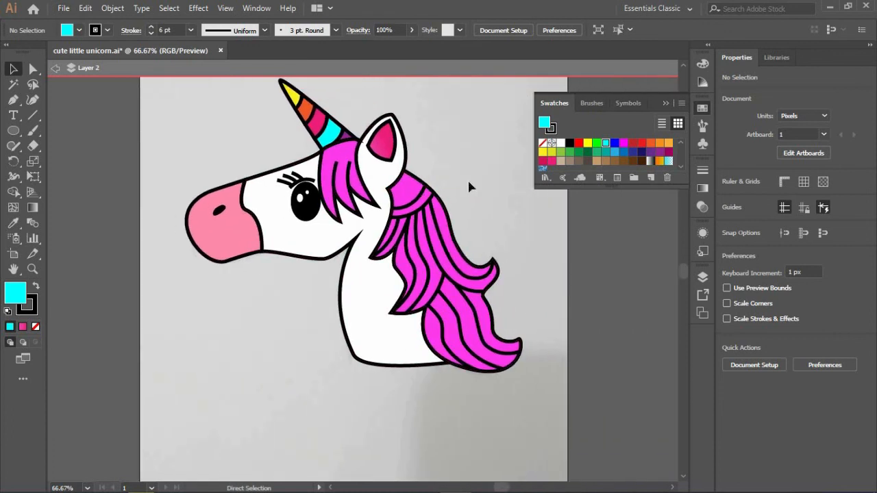
{"action": "scroll", "coordinate": [469, 183], "scroll_direction": "up", "scroll_amount": 2}
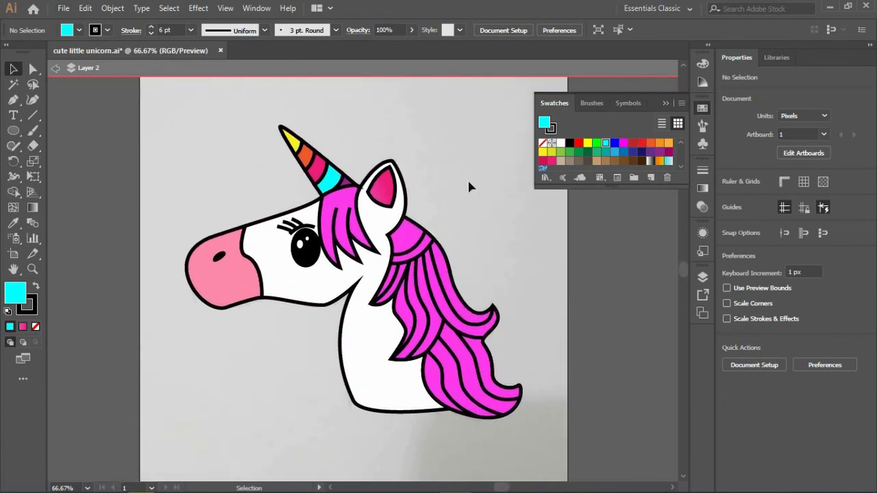